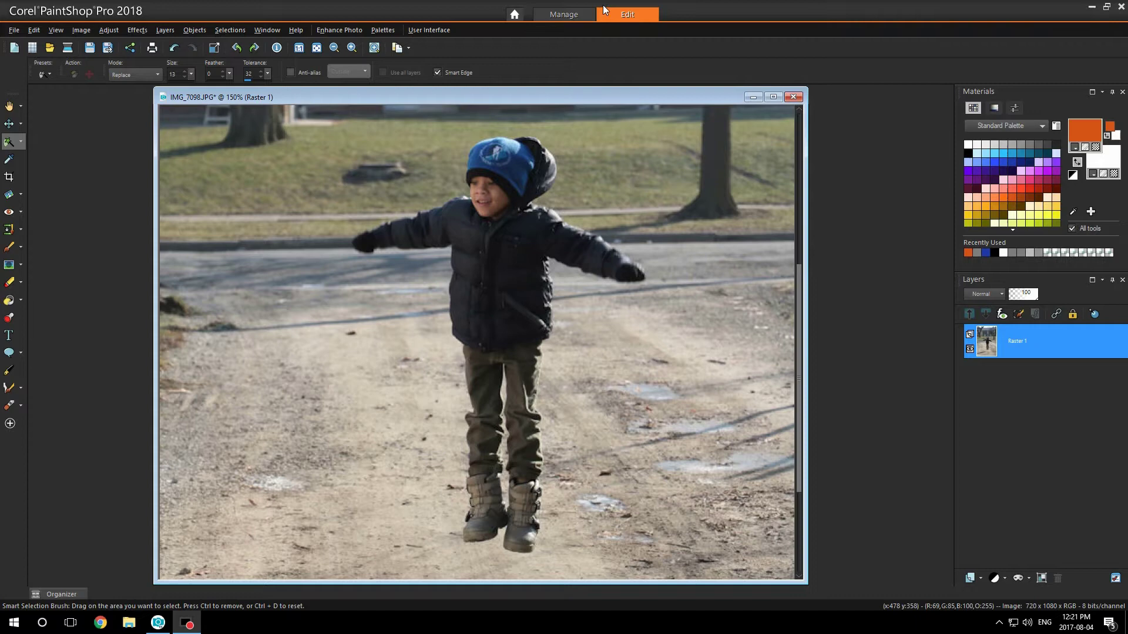
Duplicate Raster 1 as Copy of Raster 1, then hide the original Raster 1 layer.
right_click(1037, 353)
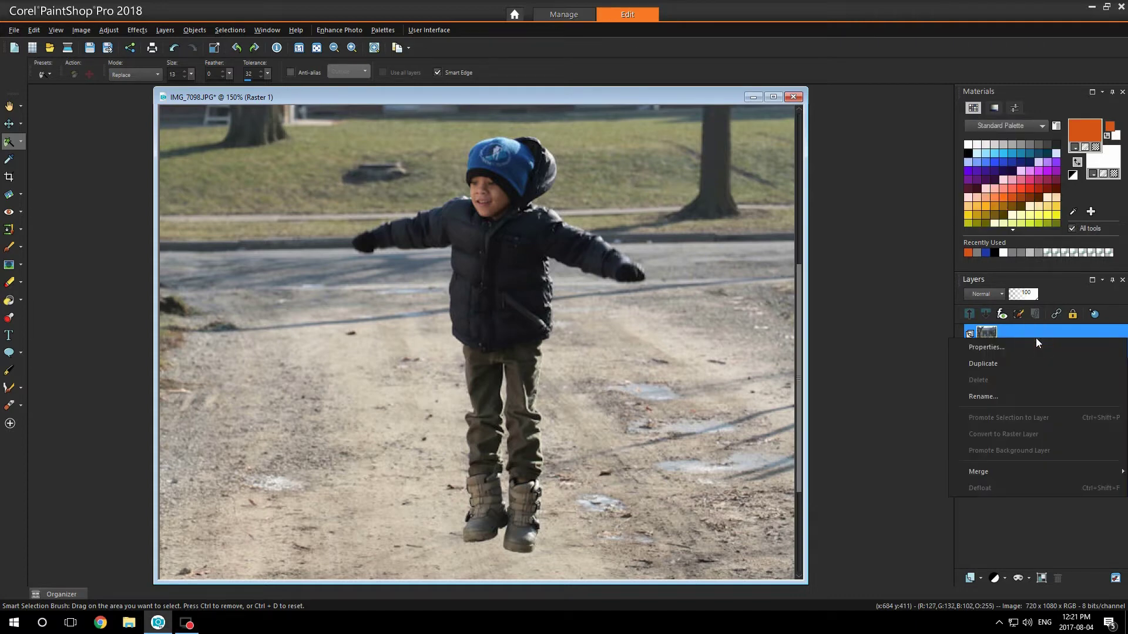
left_click(1024, 359)
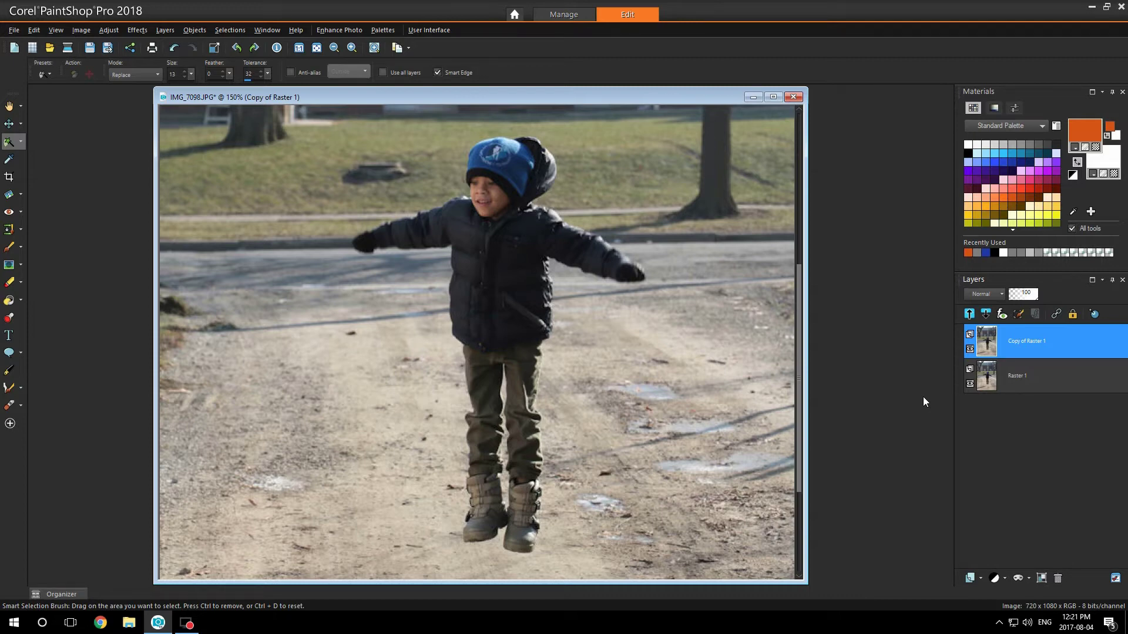
left_click(970, 384)
Drag the Smart Selection Brush from the boy's hood down to his boots to select him.
left_click(18, 142)
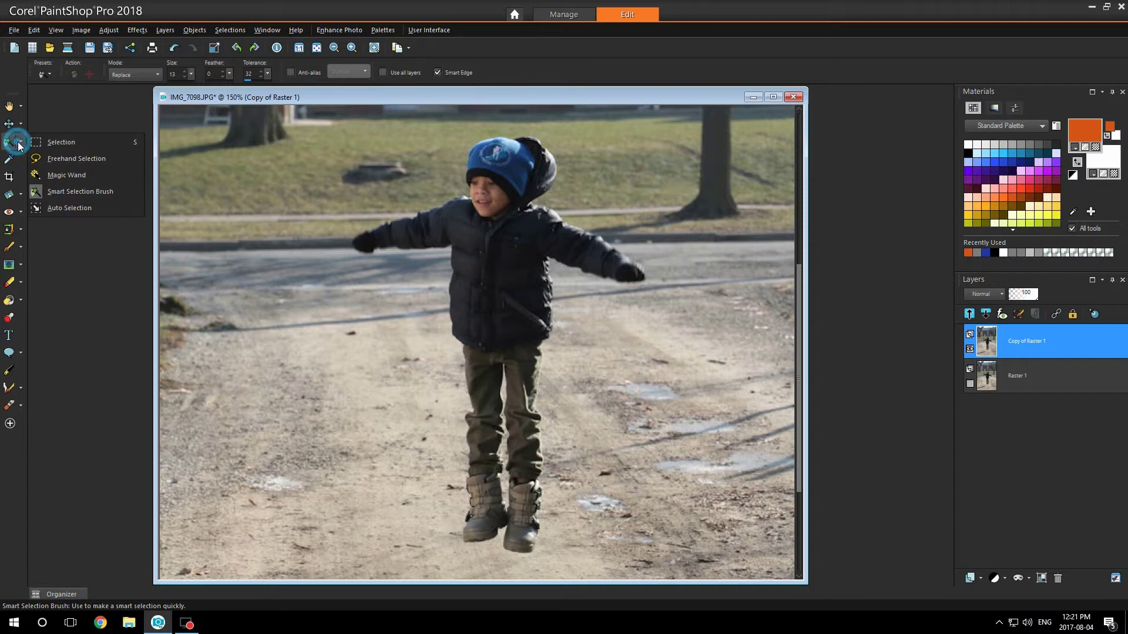
left_click(104, 195)
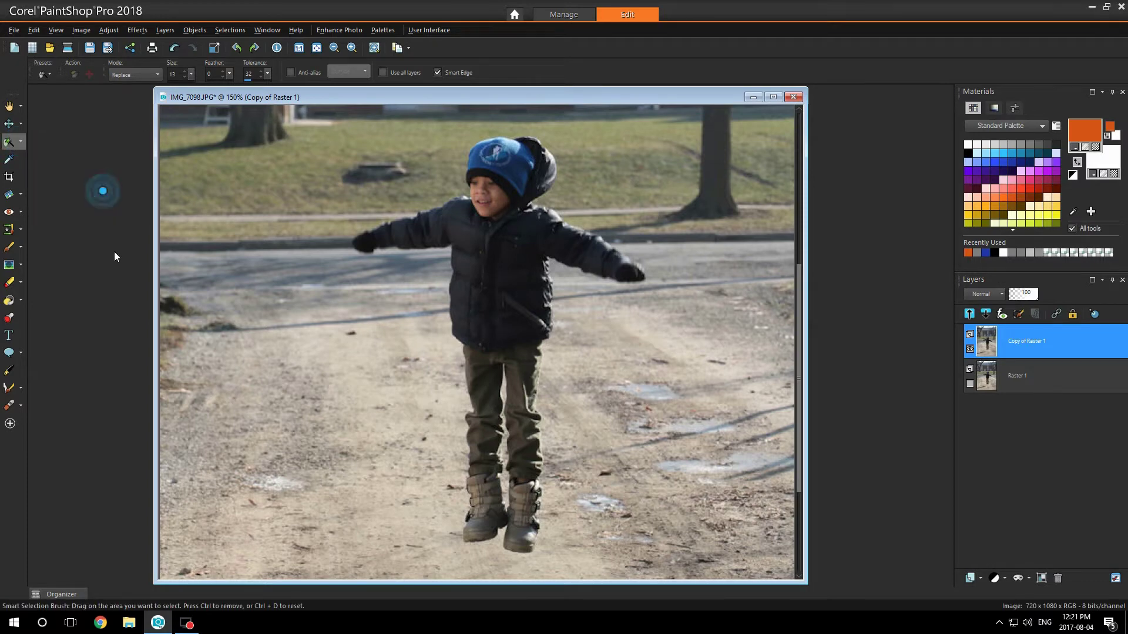
left_click_drag(492, 157, 505, 298)
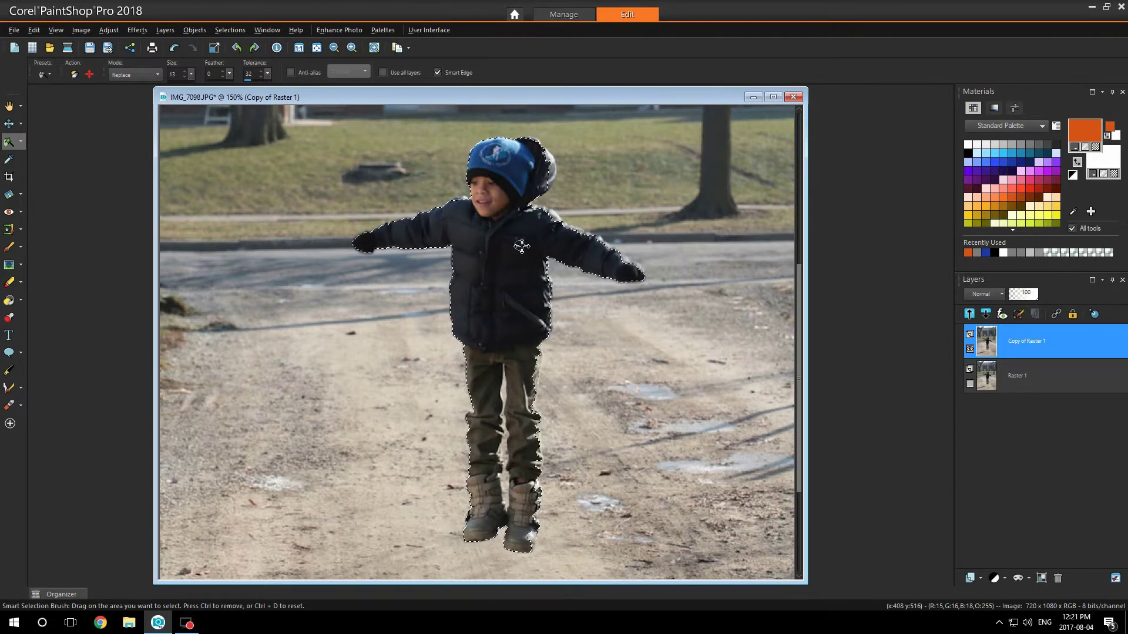
left_click(543, 167)
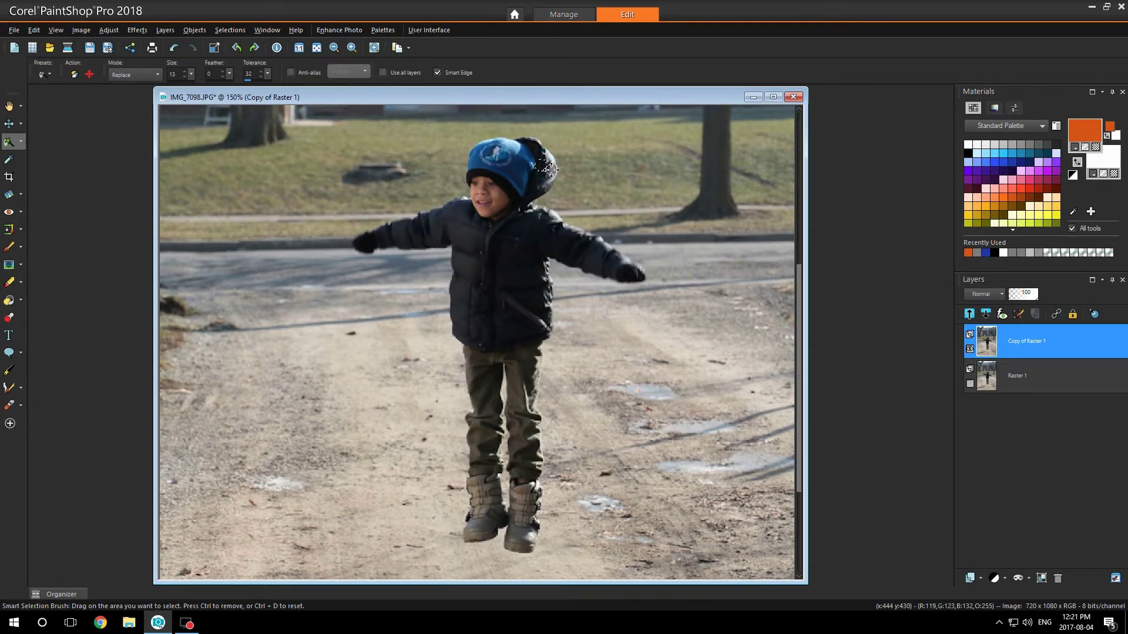
mouse_move(546, 165)
left_mouse_down()
mouse_move(514, 209)
mouse_move(495, 304)
mouse_move(493, 475)
left_mouse_up()
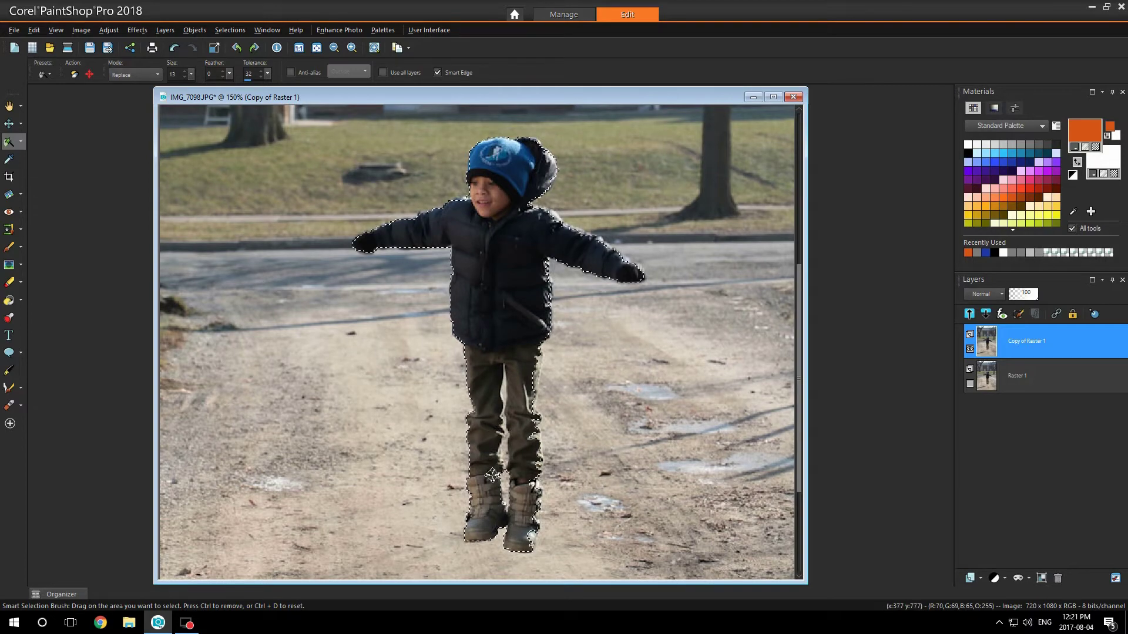
Zoom in and add the hood's edge and left shoulder to the boy's selection.
scroll(494, 156, "up", 3)
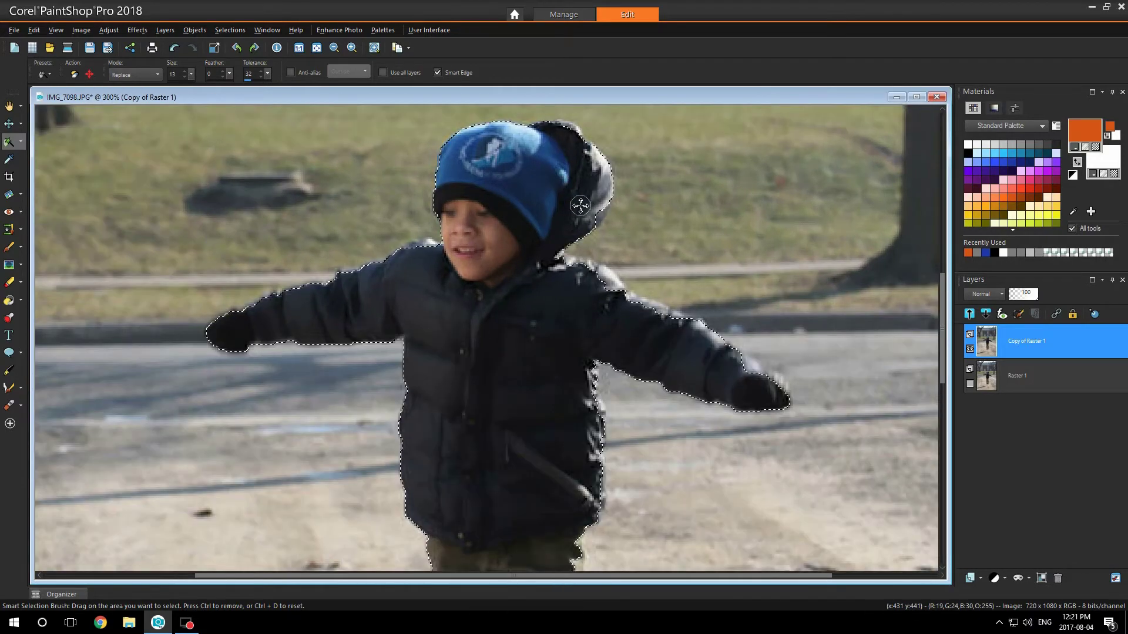
scroll(568, 171, "up", 1)
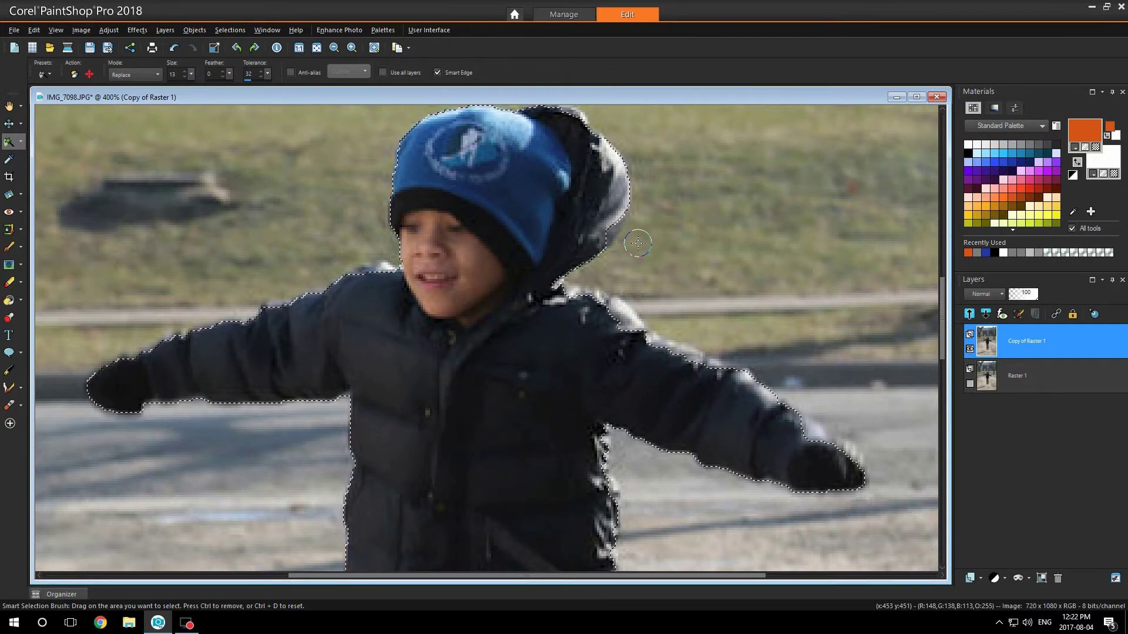
left_click_drag(621, 199, 610, 230)
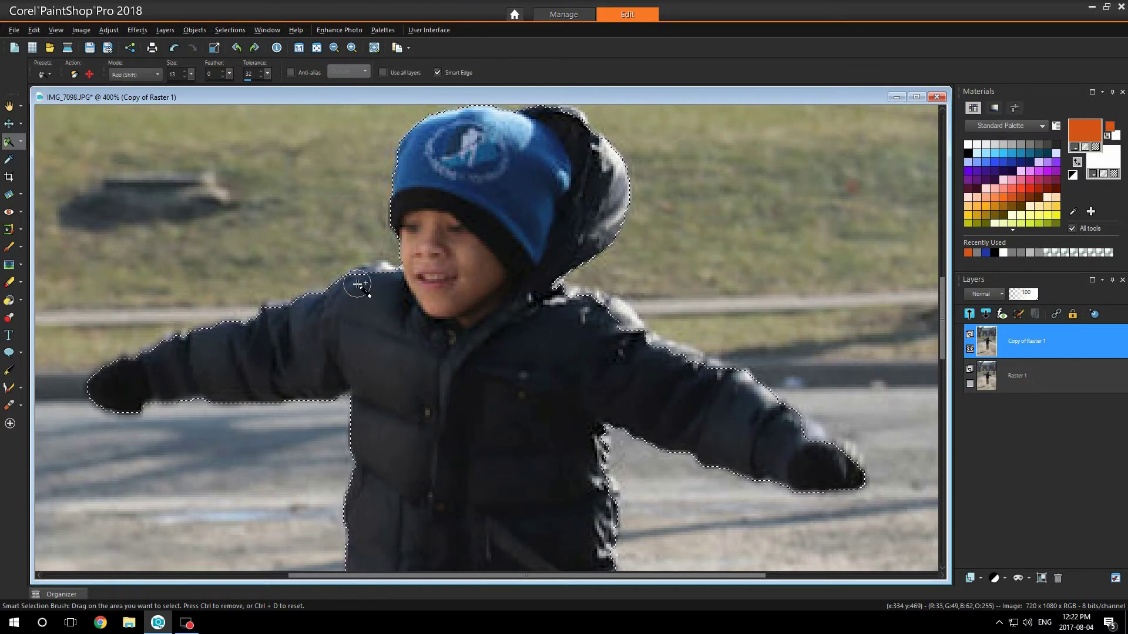
mouse_move(358, 284)
left_mouse_down()
mouse_move(393, 273)
mouse_move(384, 278)
mouse_move(420, 317)
left_mouse_up()
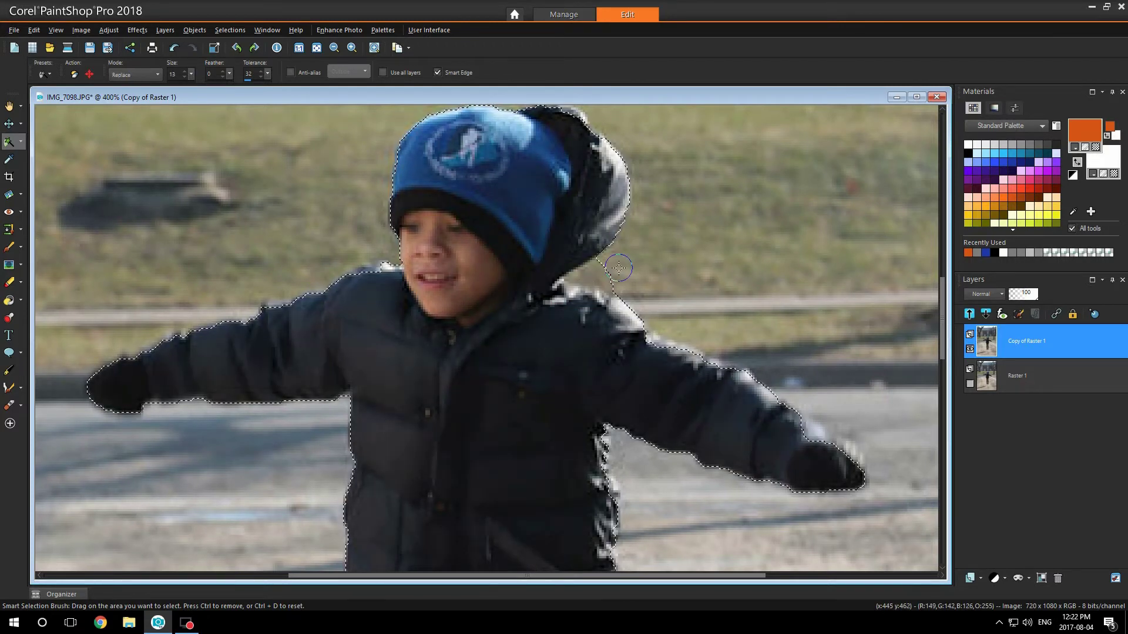
key("ctrl")
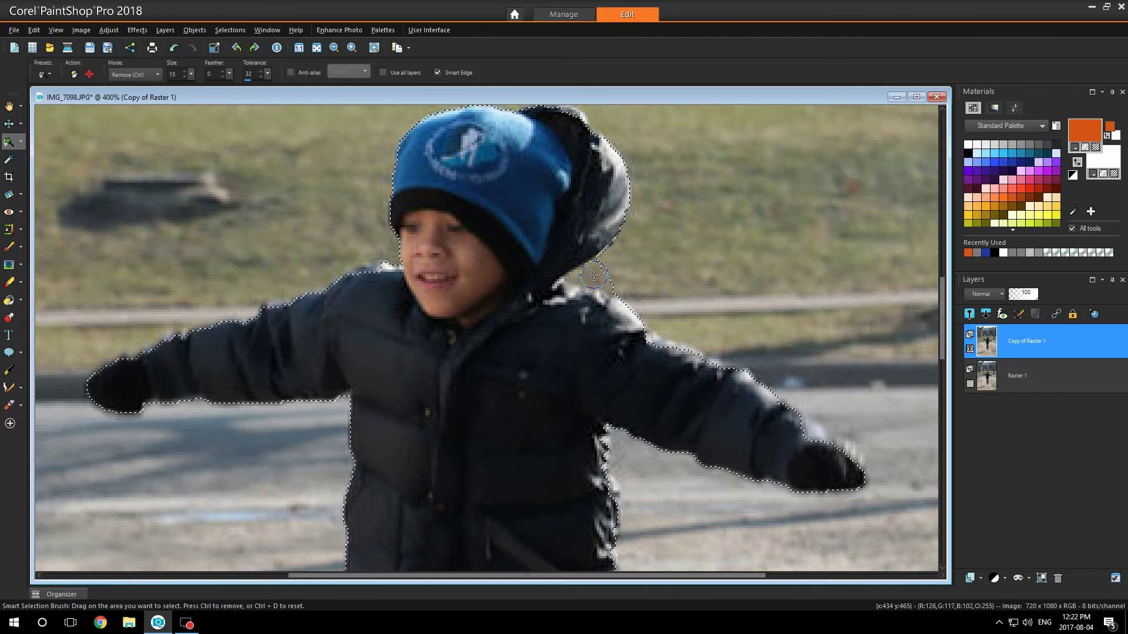
left_click(564, 302)
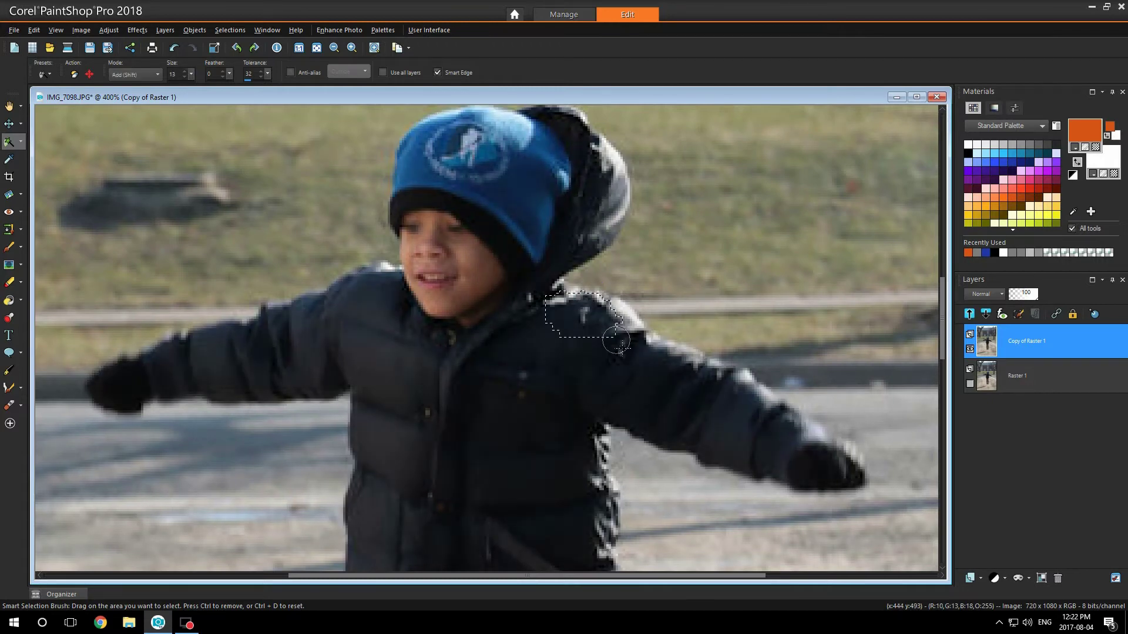
Add the jacket, both arms, blue hat, hood and right boot's bright toe to the selection.
key("shift")
left_click_drag(584, 314, 745, 429)
mouse_move(491, 185)
left_mouse_down()
mouse_move(539, 302)
mouse_move(578, 219)
mouse_move(598, 178)
left_mouse_up()
key("ctrl+d")
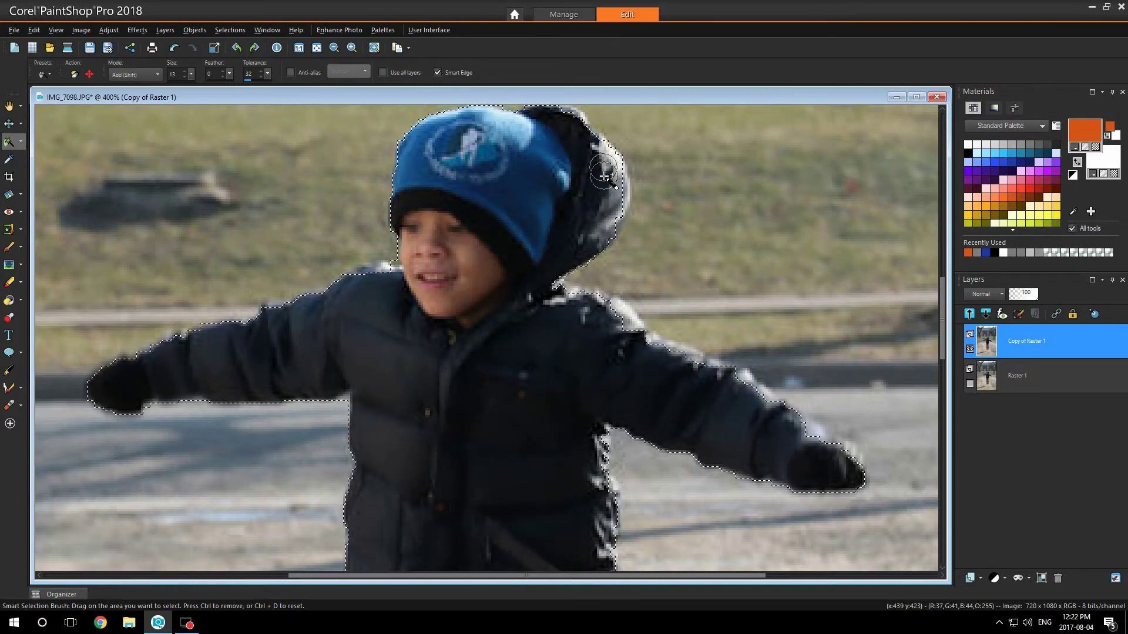
left_click_drag(939, 292, 946, 420)
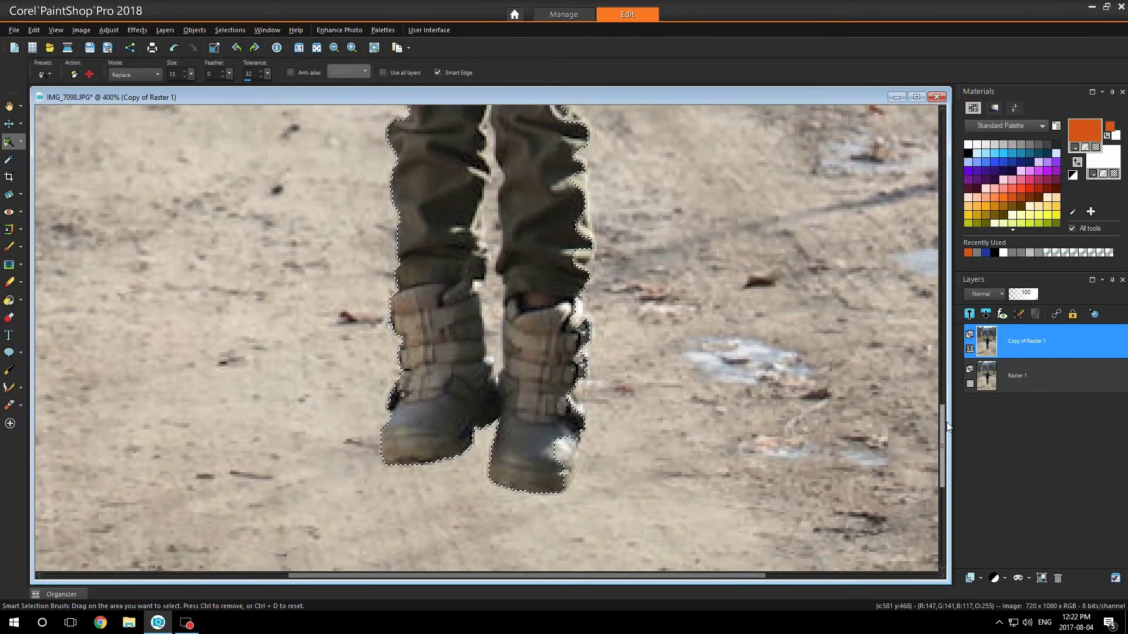
left_click_drag(567, 415, 549, 467)
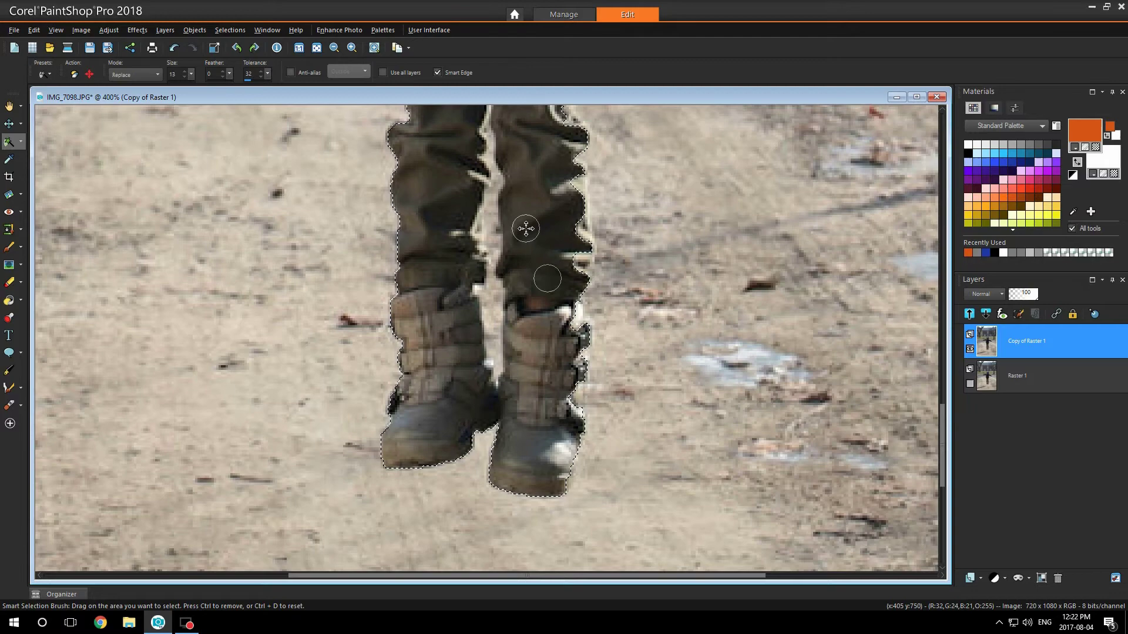
scroll(525, 230, "down", 4)
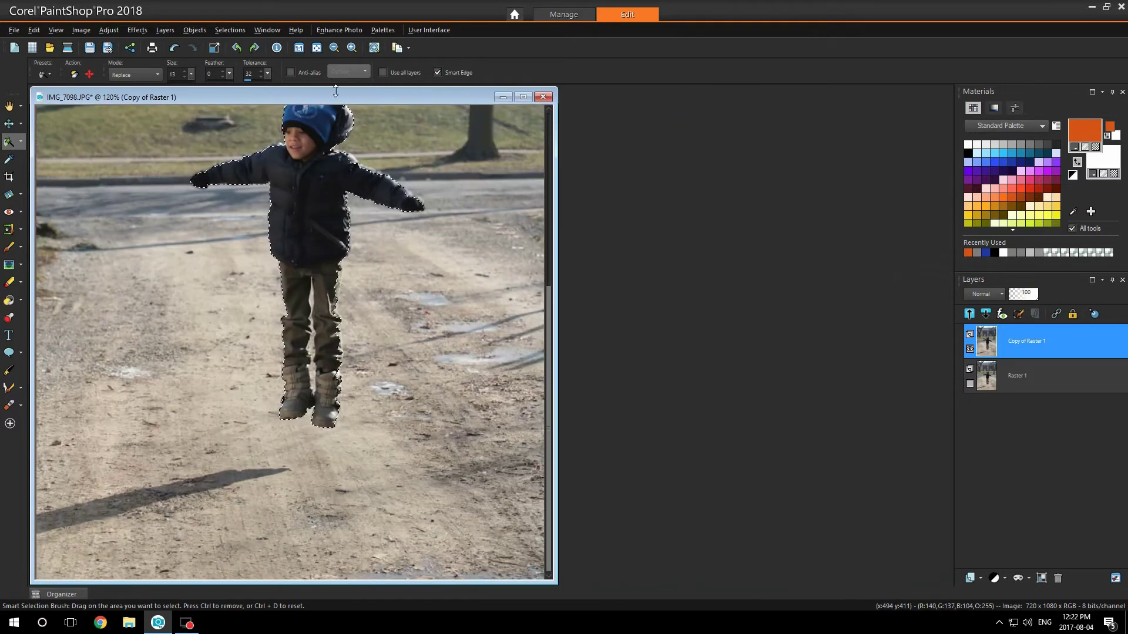
Show the boy's selection as a red Edit Selection overlay at 250%, with white foreground over black.
left_click(225, 31)
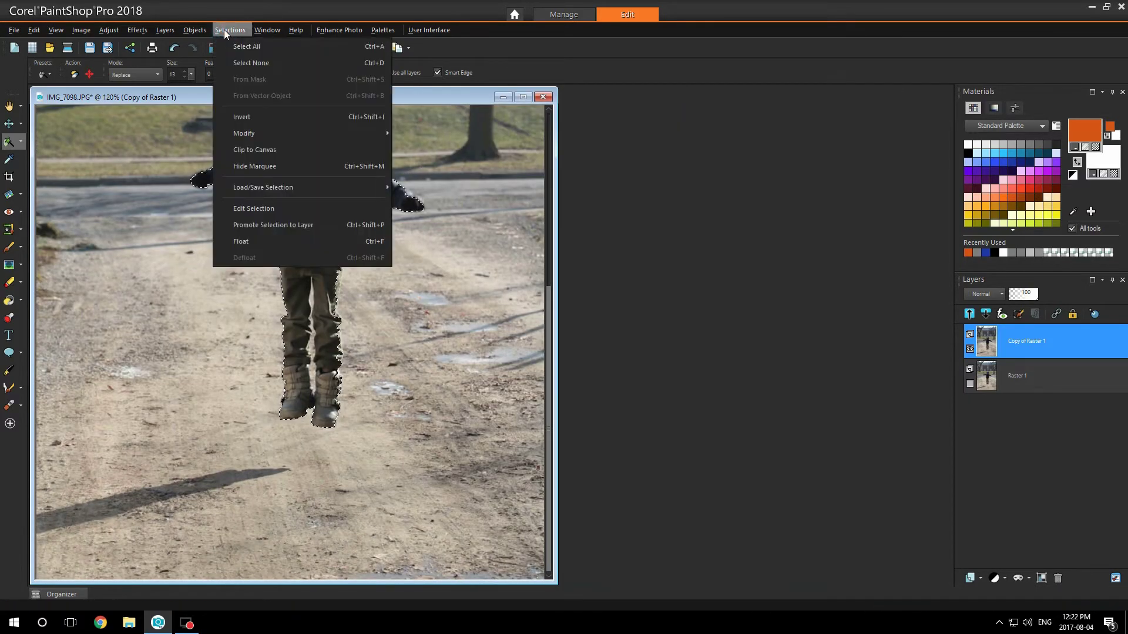
left_click(294, 208)
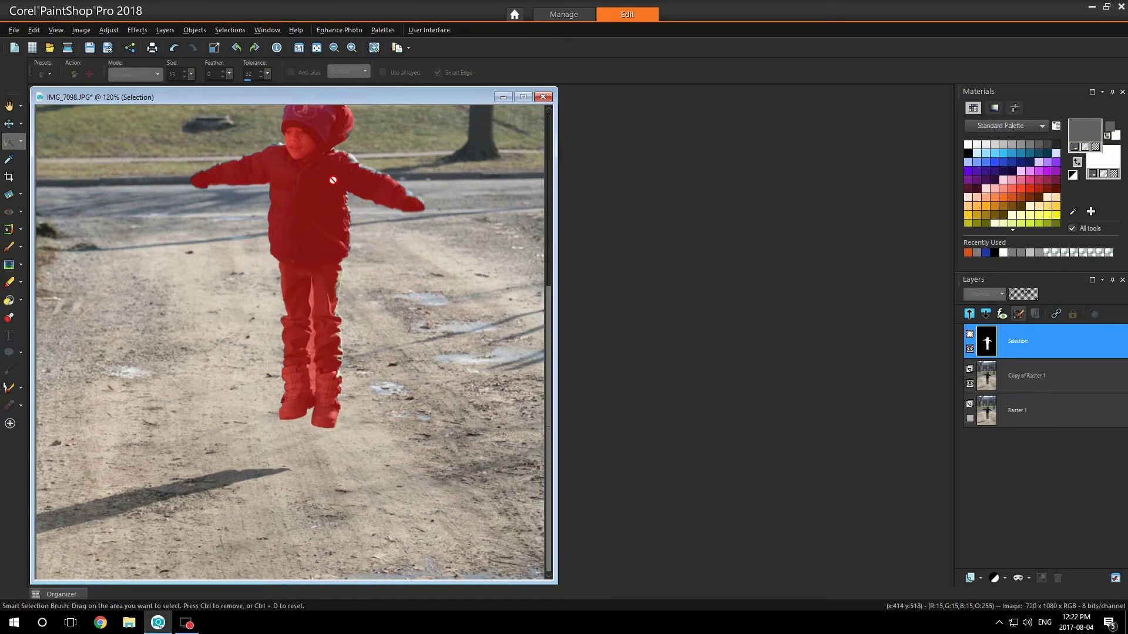
left_click_drag(387, 92, 535, 104)
scroll(539, 173, "up", 3)
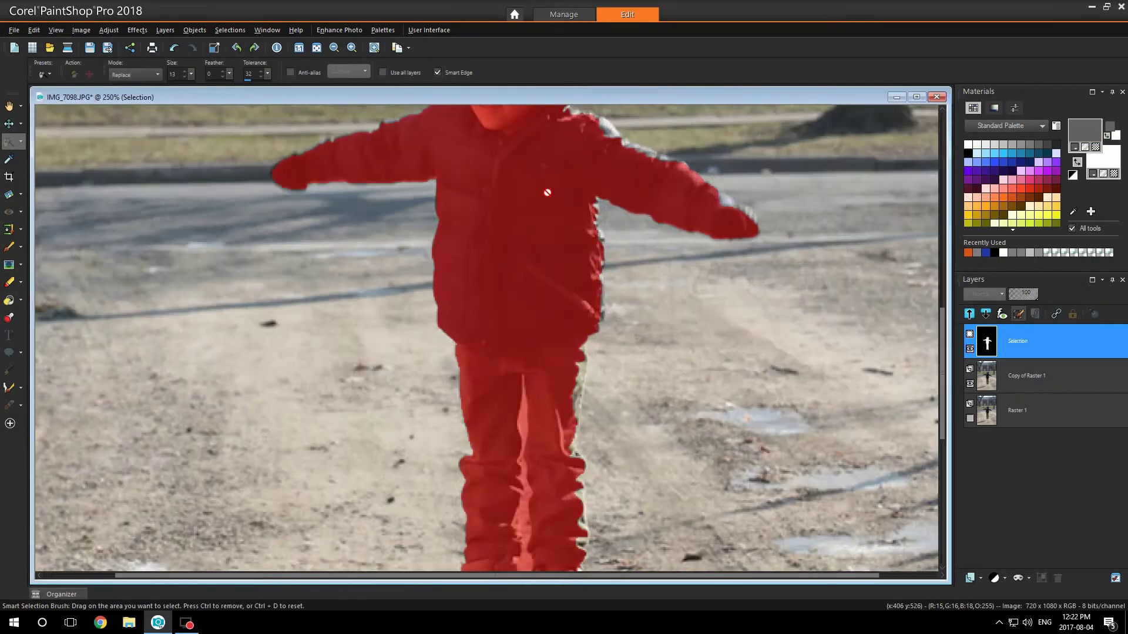
left_click_drag(942, 333, 940, 262)
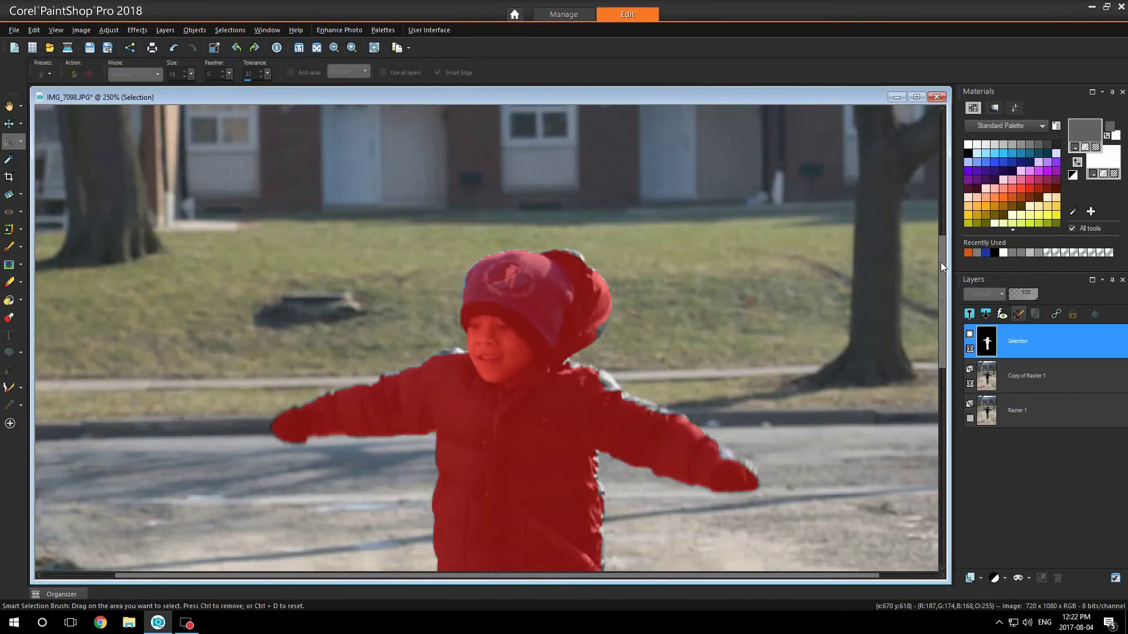
left_click(1073, 175)
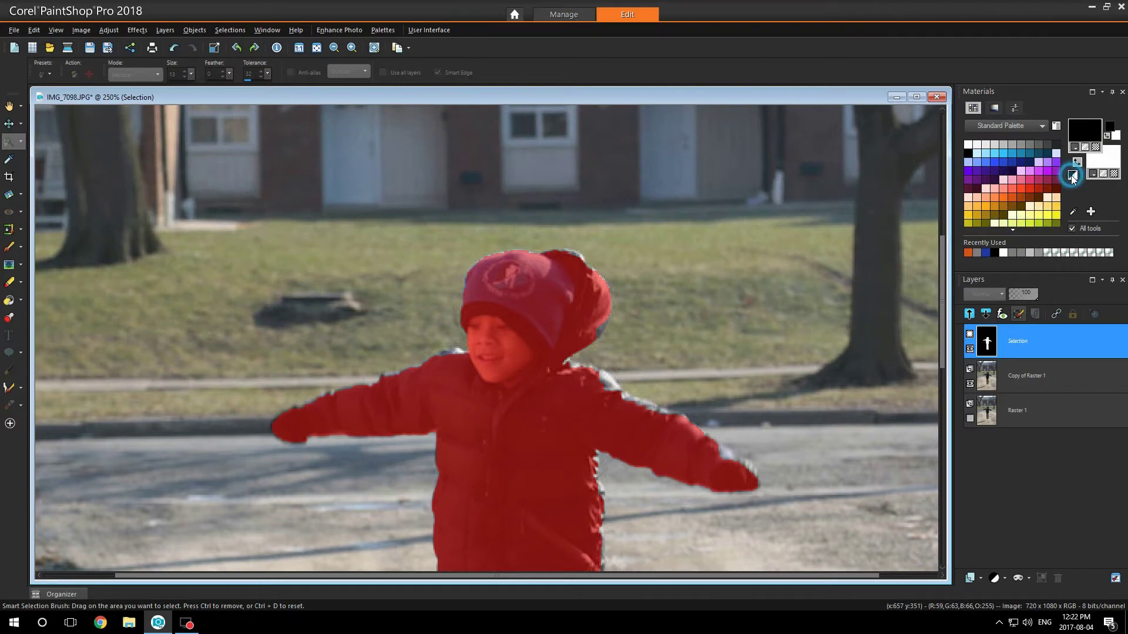
left_click(1079, 162)
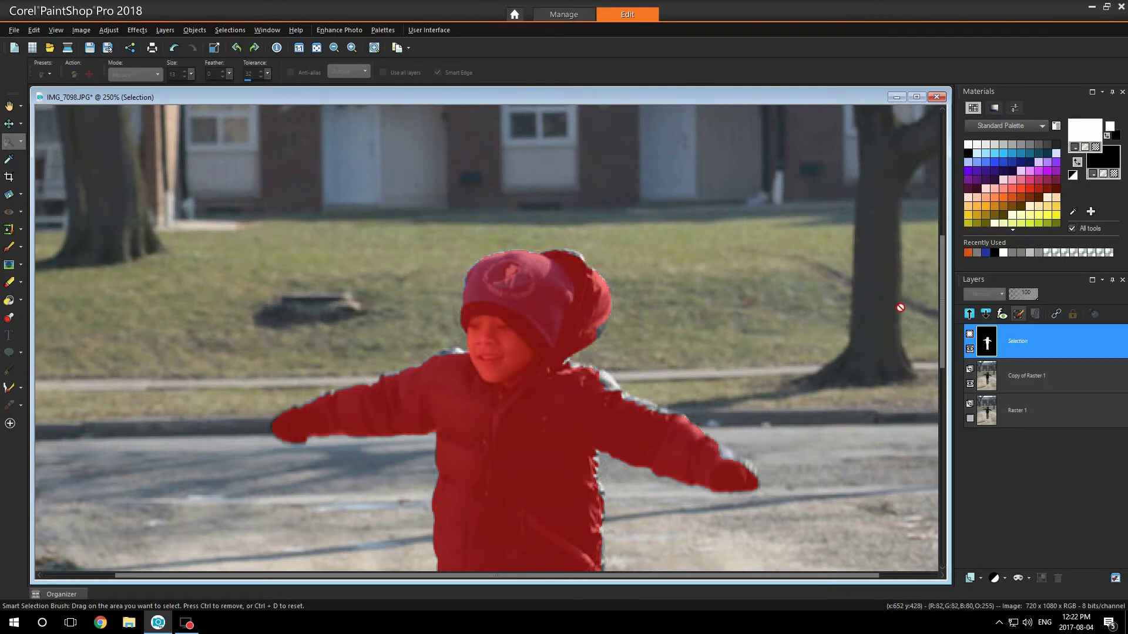
With a white Paint Brush, add the hood's edge and right shoulder edge to the mask.
left_click(9, 247)
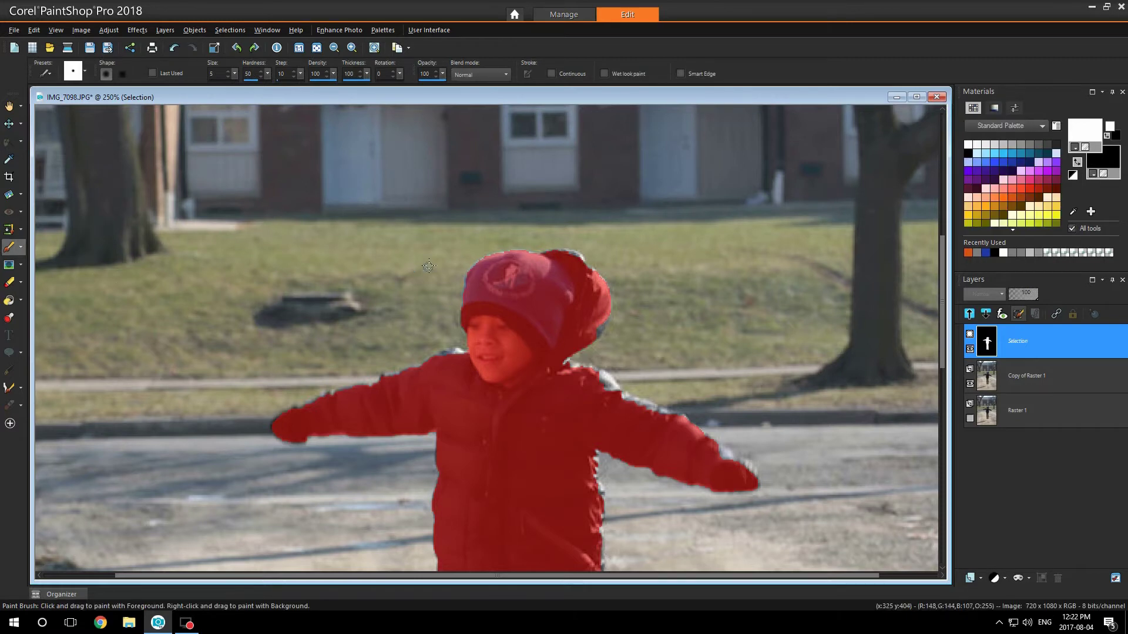
left_click(85, 73)
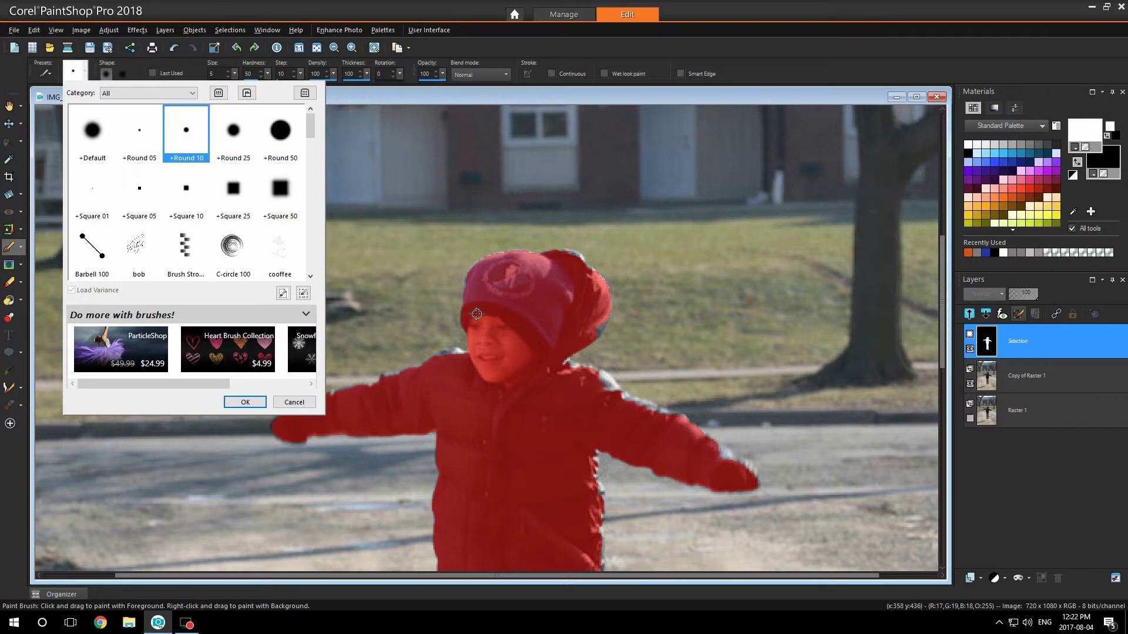
left_click(553, 303)
scroll(553, 304, "up", 5)
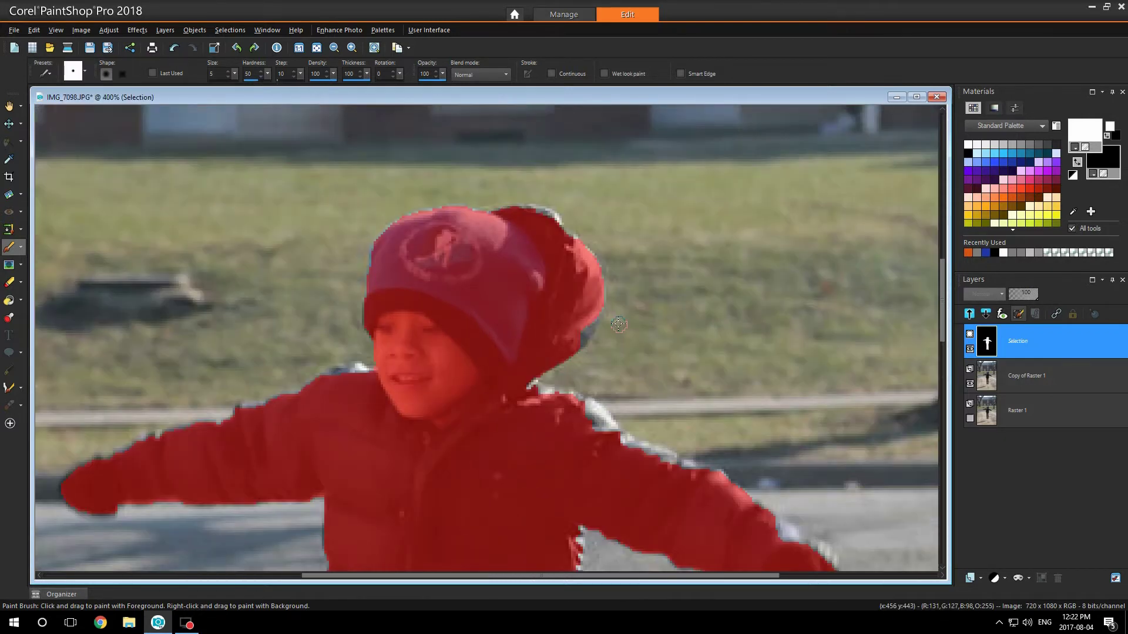
left_click_drag(582, 306, 573, 339)
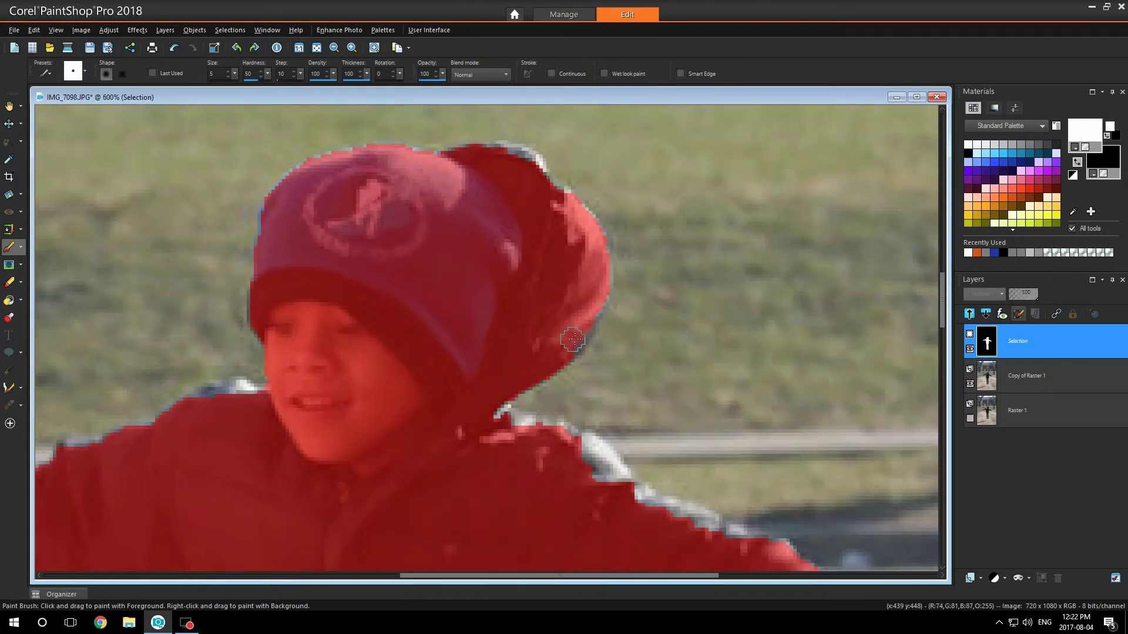
mouse_move(646, 497)
left_mouse_down()
mouse_move(601, 448)
mouse_move(498, 420)
left_mouse_up()
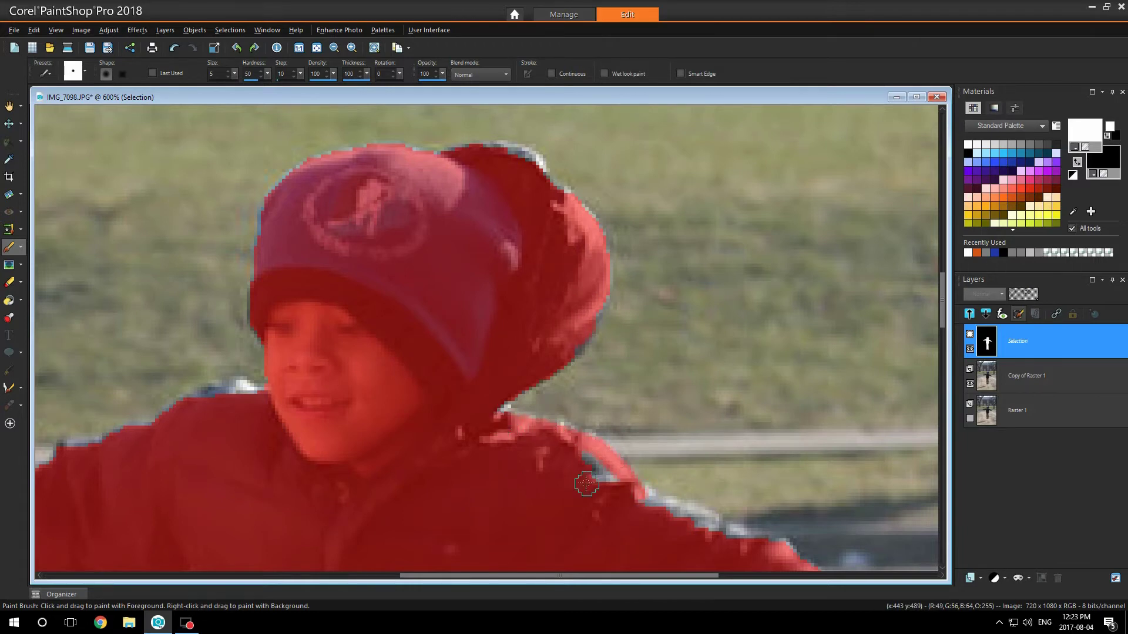
mouse_move(586, 483)
left_mouse_down()
mouse_move(664, 516)
mouse_move(752, 547)
mouse_move(653, 505)
mouse_move(732, 536)
left_mouse_up()
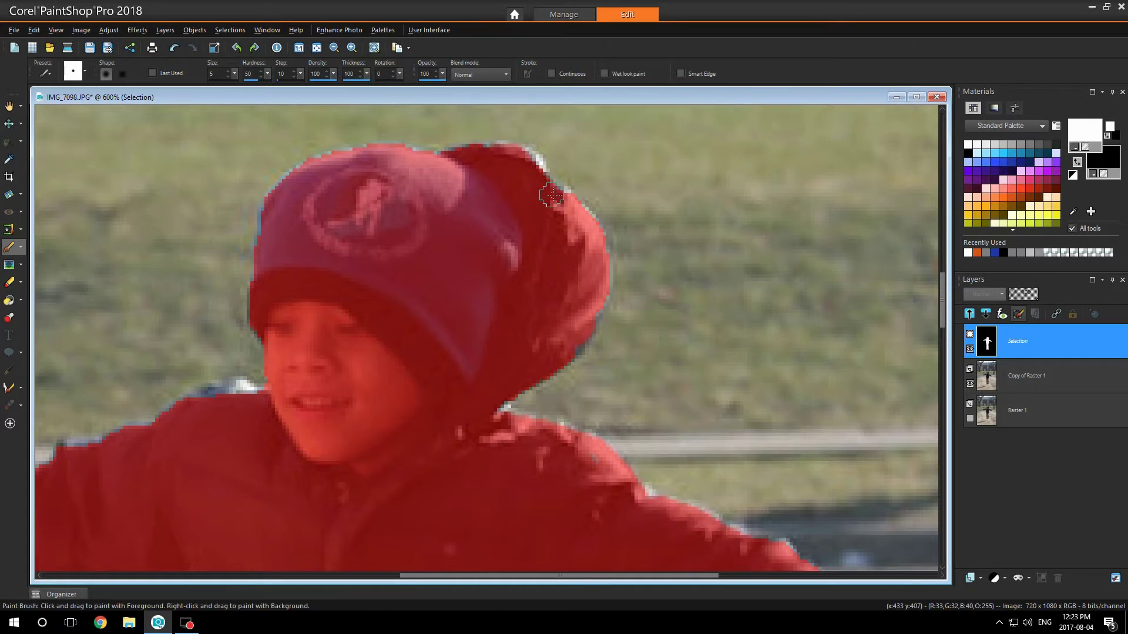
Paint the glove's white patches, the torso's light fringe and the arm's top edge into the mask.
scroll(503, 468, "down", 3)
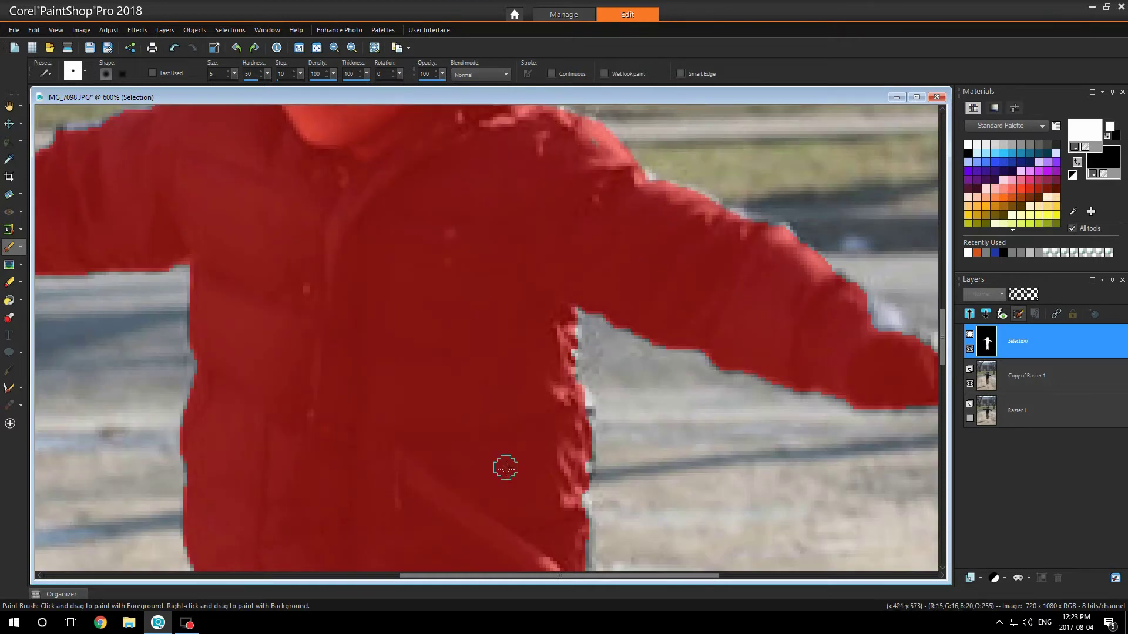
scroll(459, 577, "up", 3)
left_click_drag(460, 577, 552, 578)
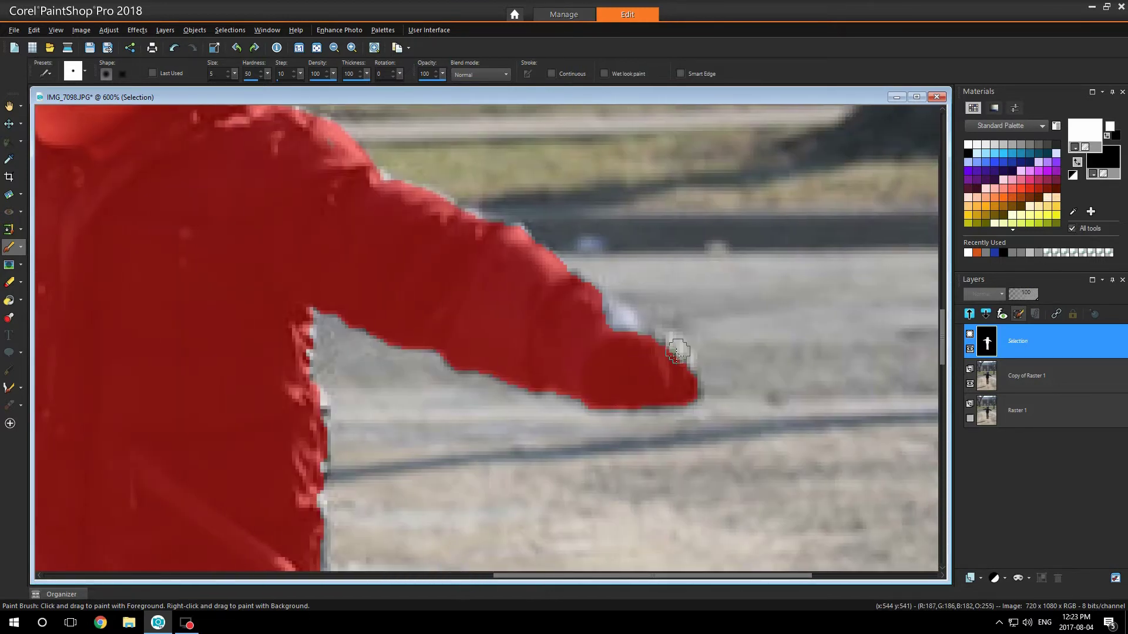
mouse_move(678, 350)
left_mouse_down()
mouse_move(673, 368)
mouse_move(475, 219)
mouse_move(429, 208)
left_mouse_up()
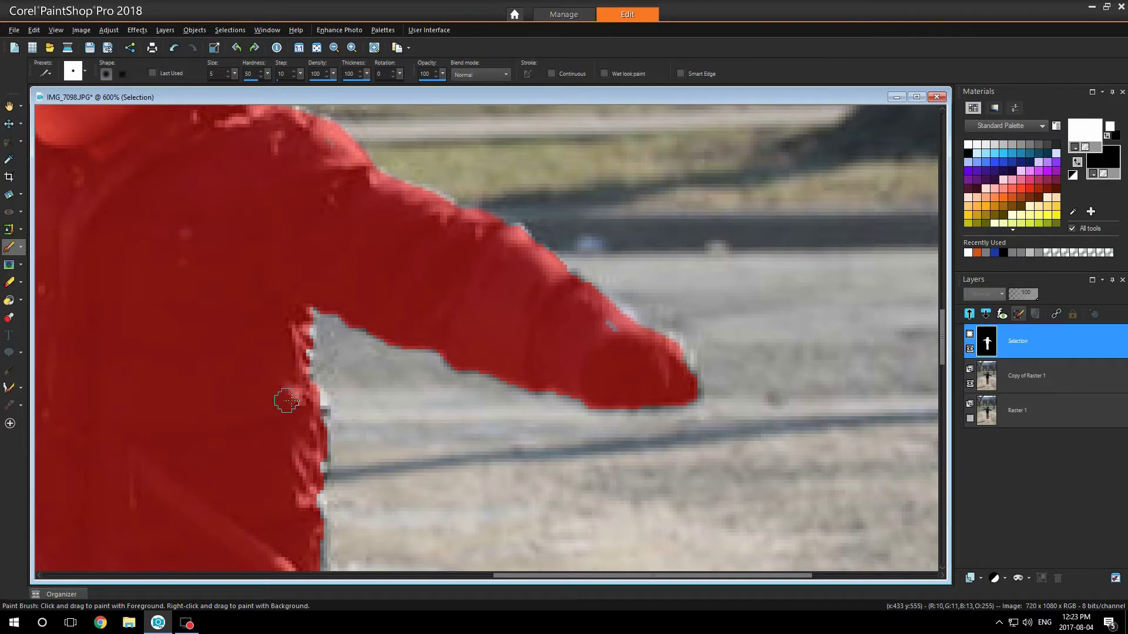
left_click_drag(313, 397, 311, 436)
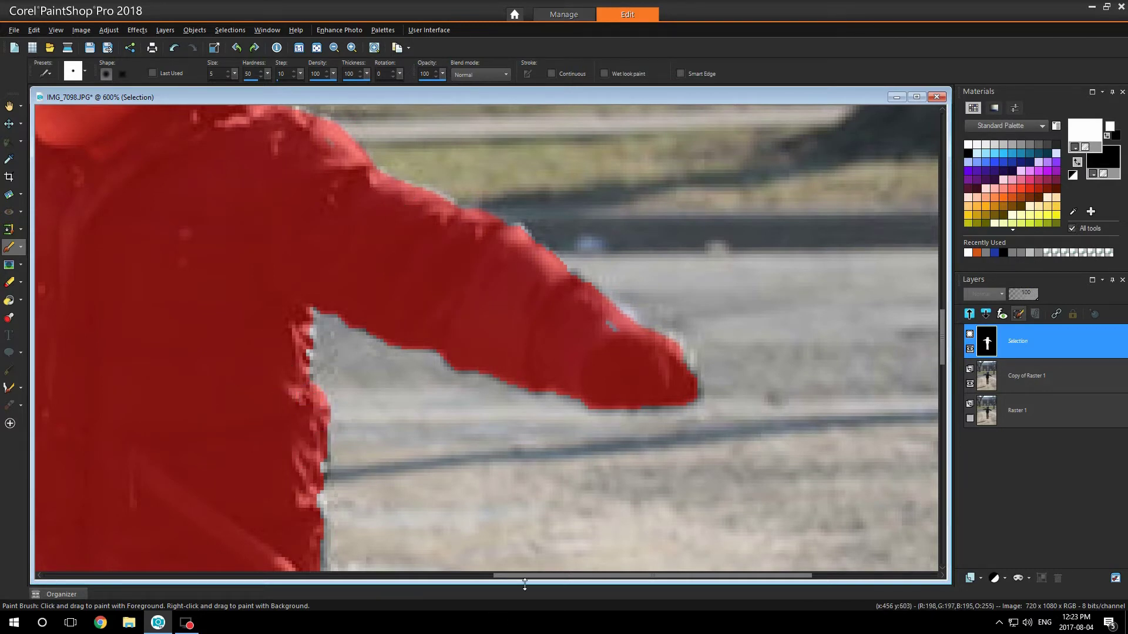
mouse_move(530, 580)
left_mouse_down()
mouse_move(414, 591)
mouse_move(302, 584)
left_mouse_up()
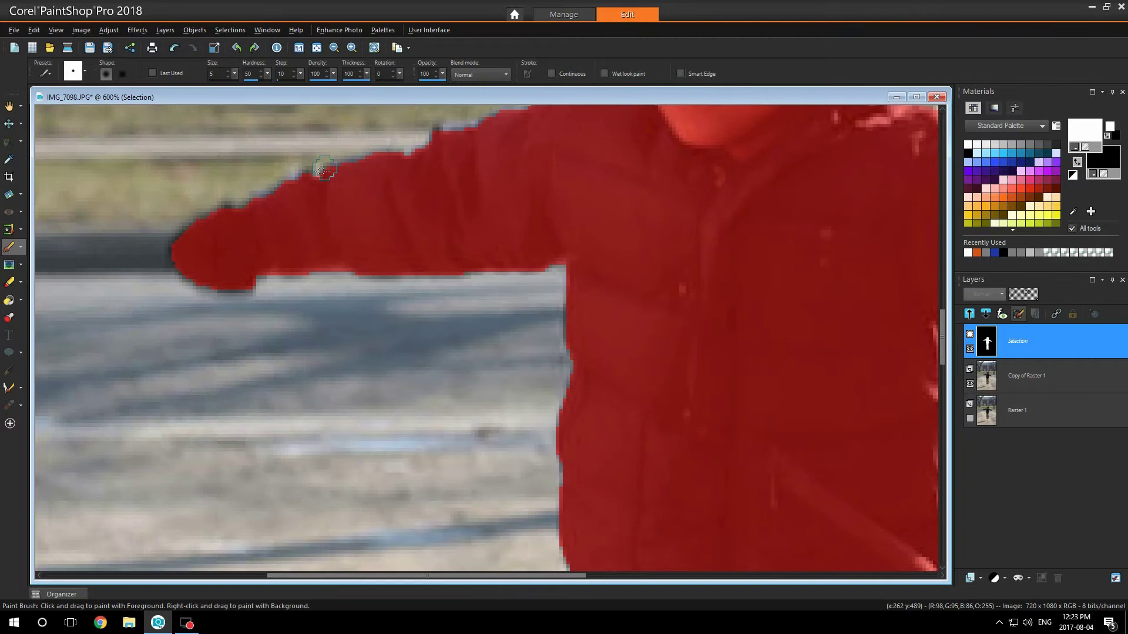
mouse_move(325, 169)
left_mouse_down()
mouse_move(391, 164)
mouse_move(466, 134)
left_mouse_up()
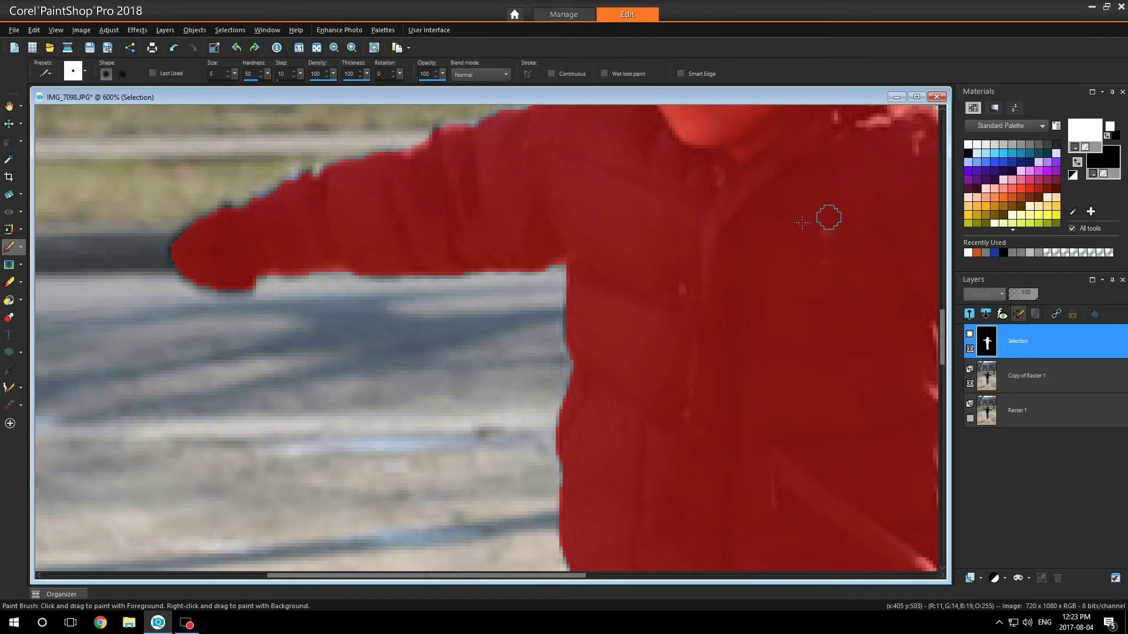
Paint over the stray mask stroke on the road in black to remove it.
left_click_drag(309, 320, 384, 308)
left_click(1075, 163)
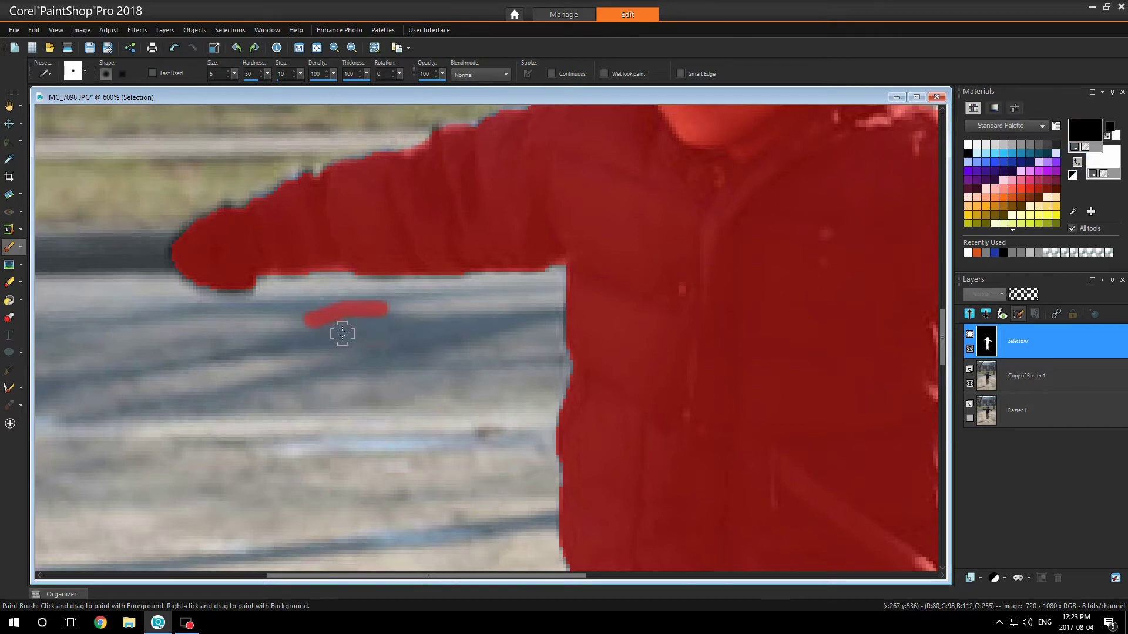
mouse_move(305, 317)
left_mouse_down()
mouse_move(391, 314)
mouse_move(336, 313)
mouse_move(322, 330)
left_mouse_up()
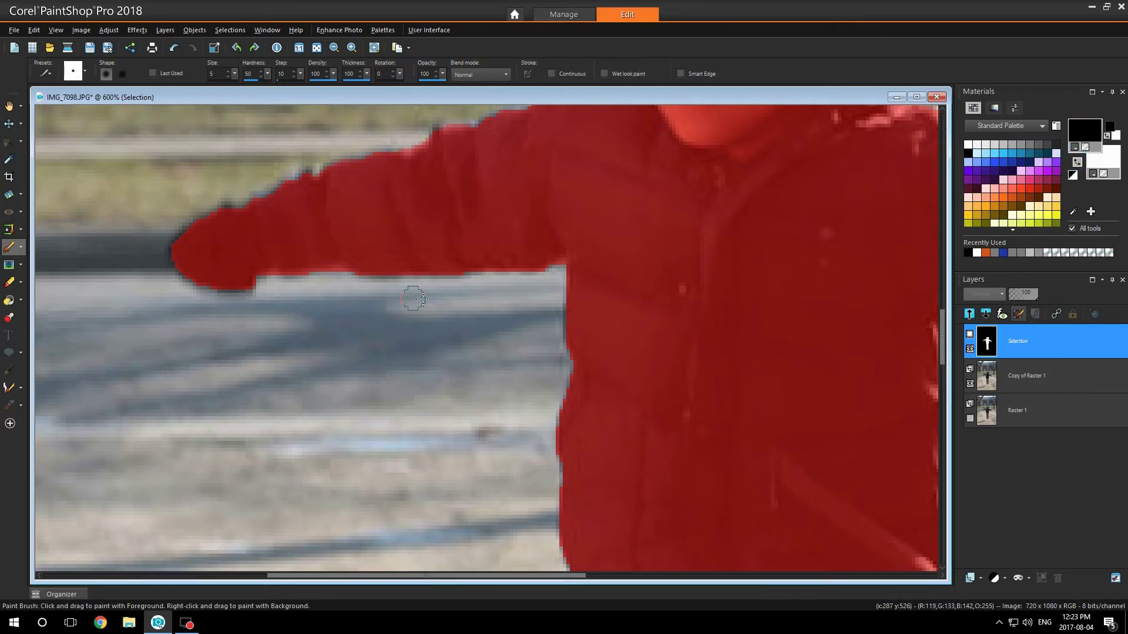
left_click(1077, 163)
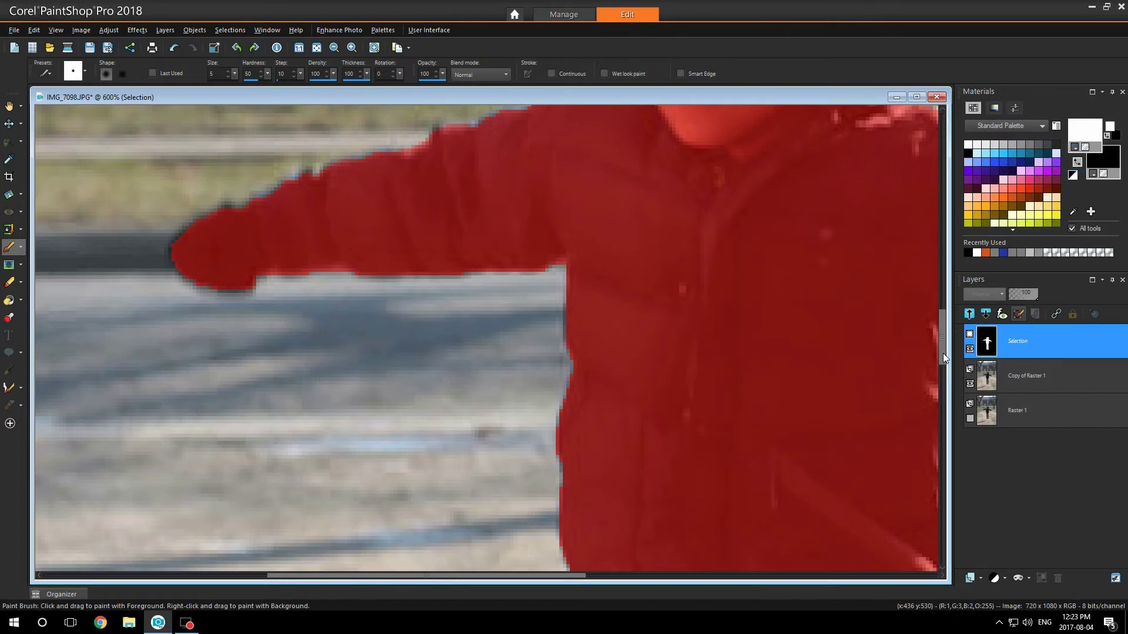
Paint white to fill the gaps and notches along the leg's right mask edge.
left_click_drag(943, 354, 958, 457)
left_click_drag(551, 575, 626, 573)
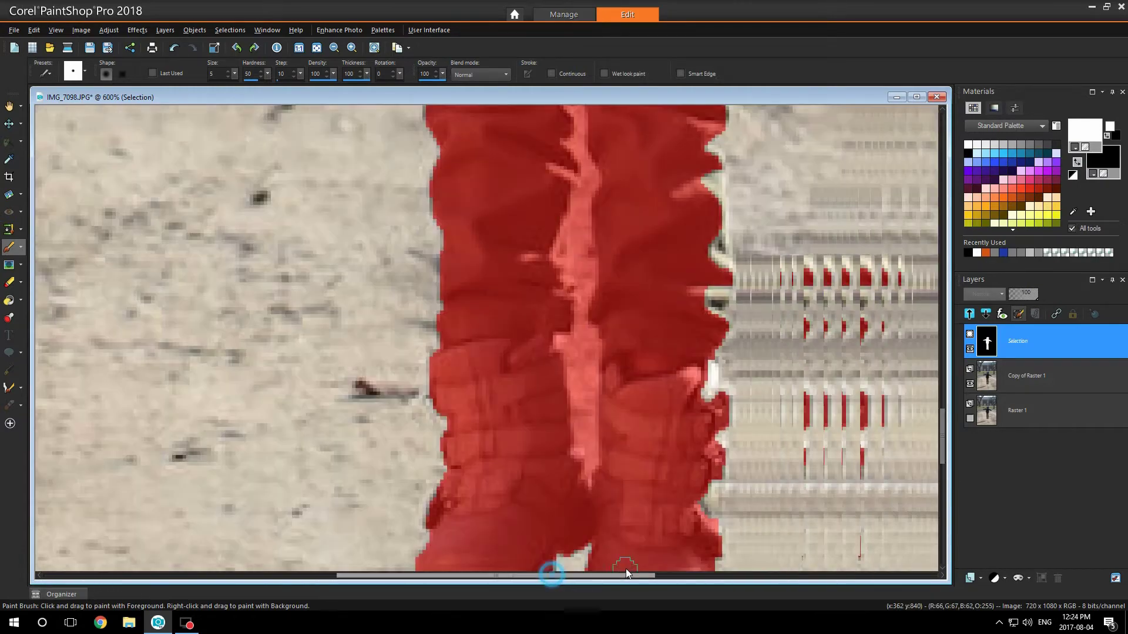
mouse_move(678, 529)
left_mouse_down()
mouse_move(696, 449)
mouse_move(685, 365)
mouse_move(707, 238)
mouse_move(682, 177)
left_mouse_up()
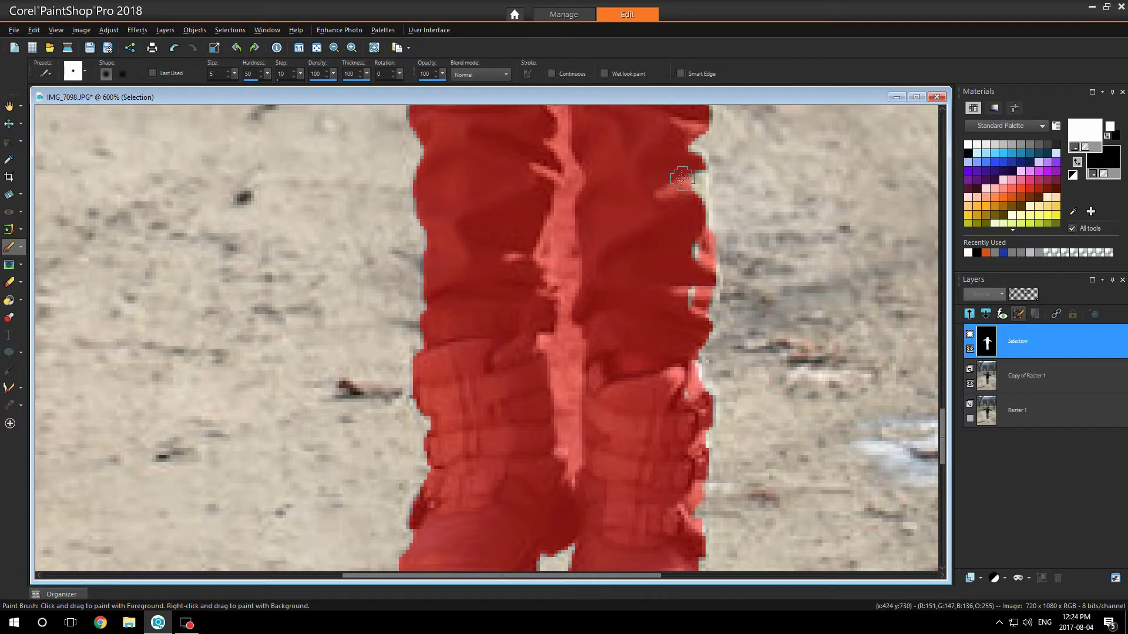
left_click_drag(682, 288, 693, 348)
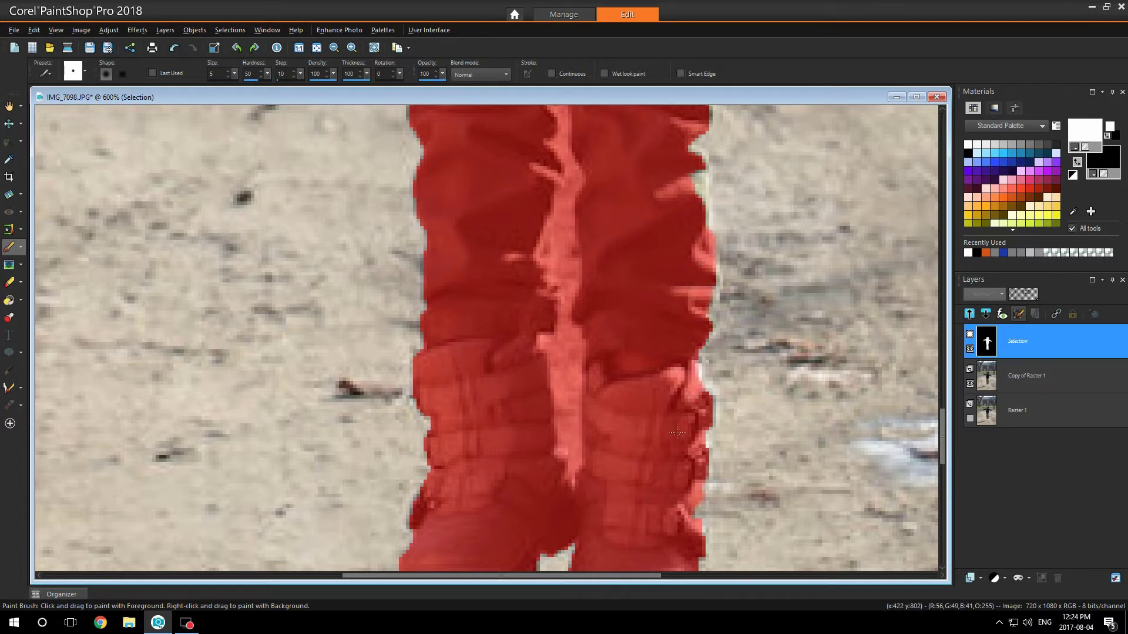
scroll(944, 447, "down", 3)
left_click_drag(944, 447, 943, 405)
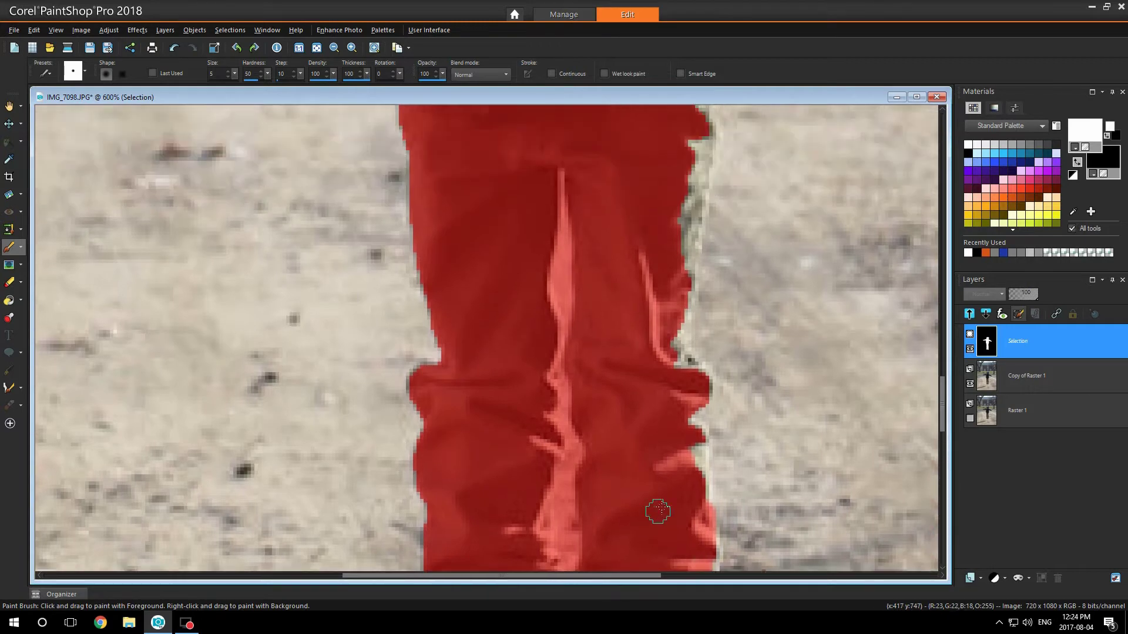
left_click_drag(697, 476, 676, 352)
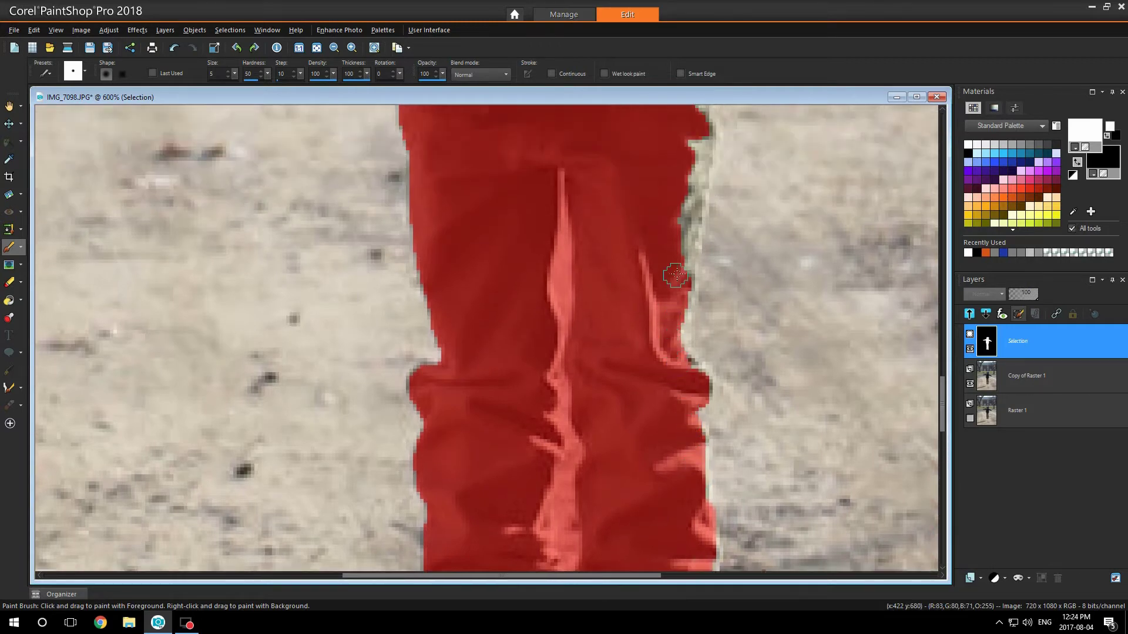
left_click_drag(675, 275, 690, 139)
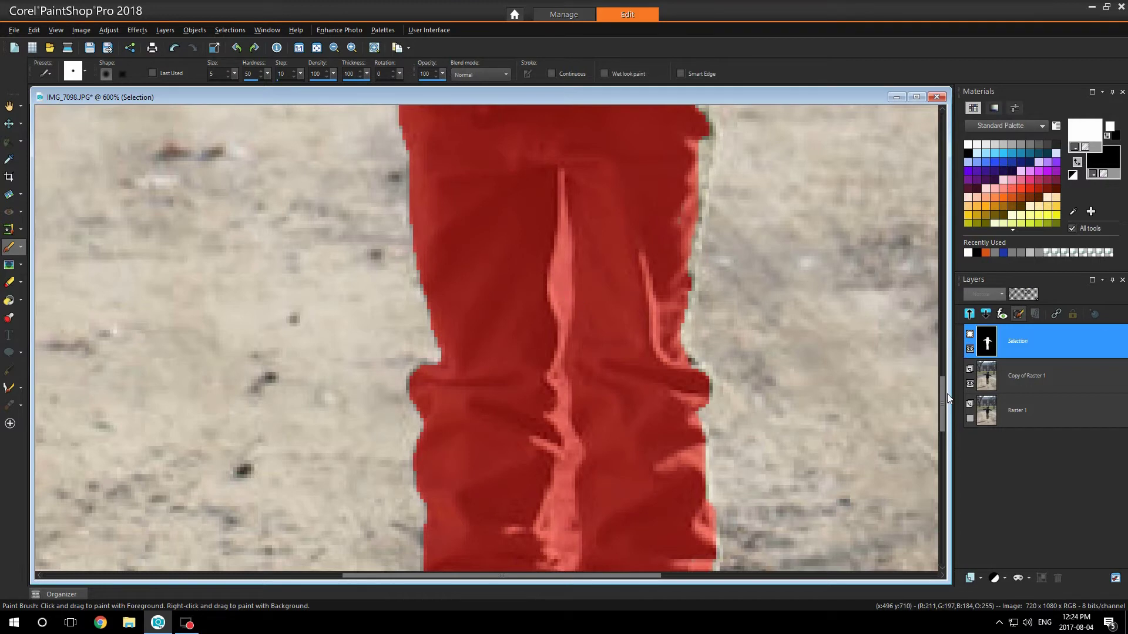
Extend the mask over the torso's right edge and the grey fringe below it.
scroll(946, 391, "up", 5)
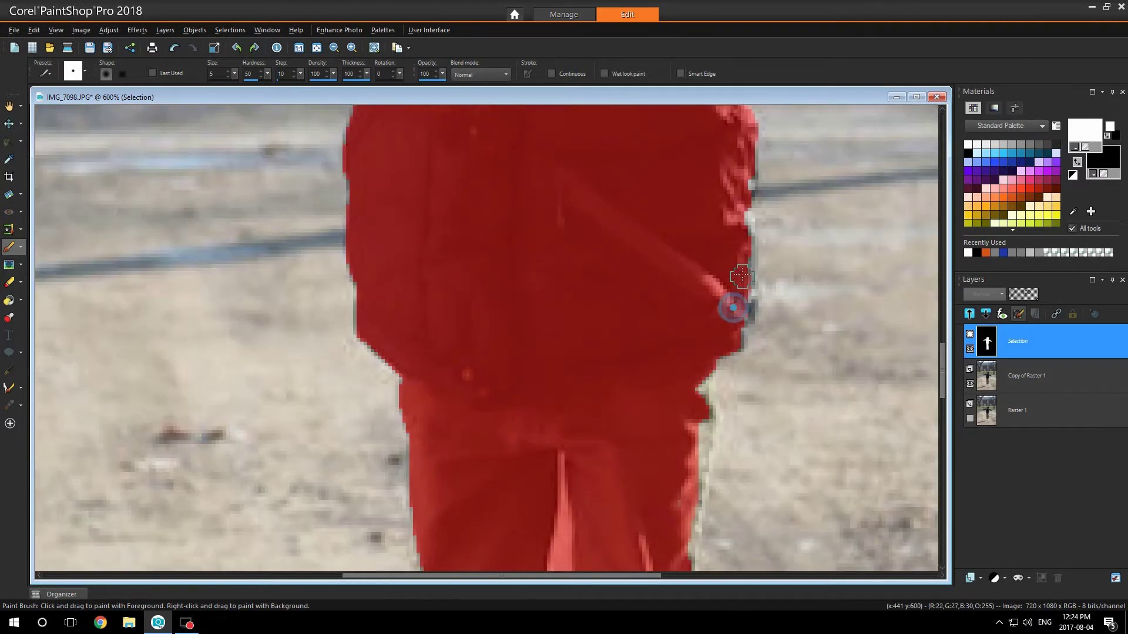
mouse_move(742, 276)
left_mouse_down()
mouse_move(739, 220)
mouse_move(746, 302)
left_mouse_up()
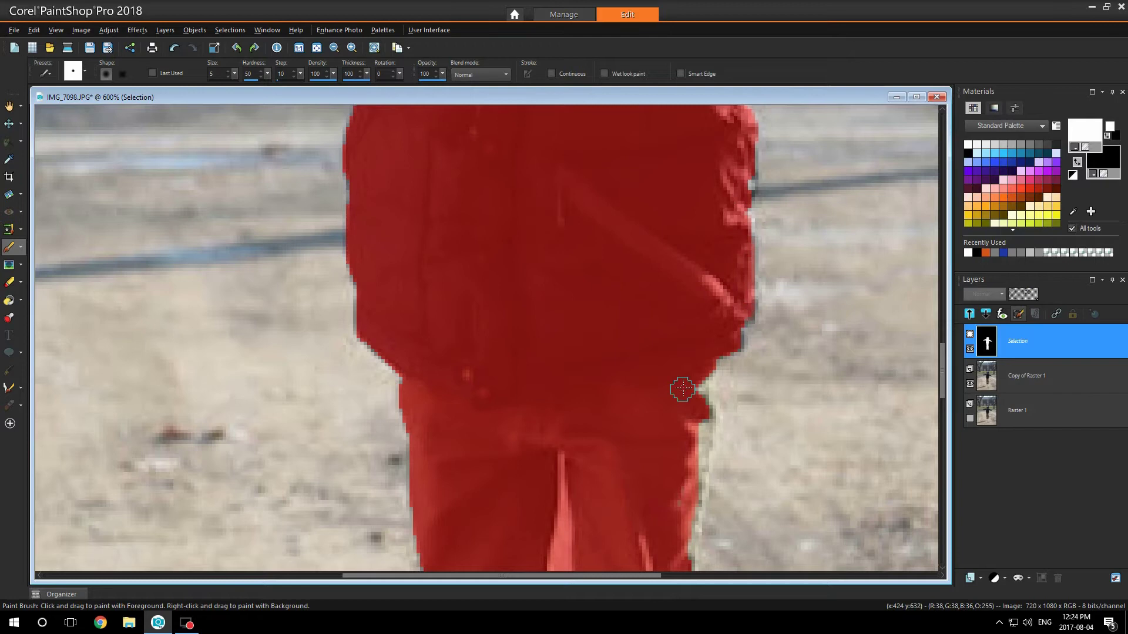
mouse_move(682, 389)
left_mouse_down()
mouse_move(700, 382)
mouse_move(702, 464)
mouse_move(681, 531)
left_mouse_up()
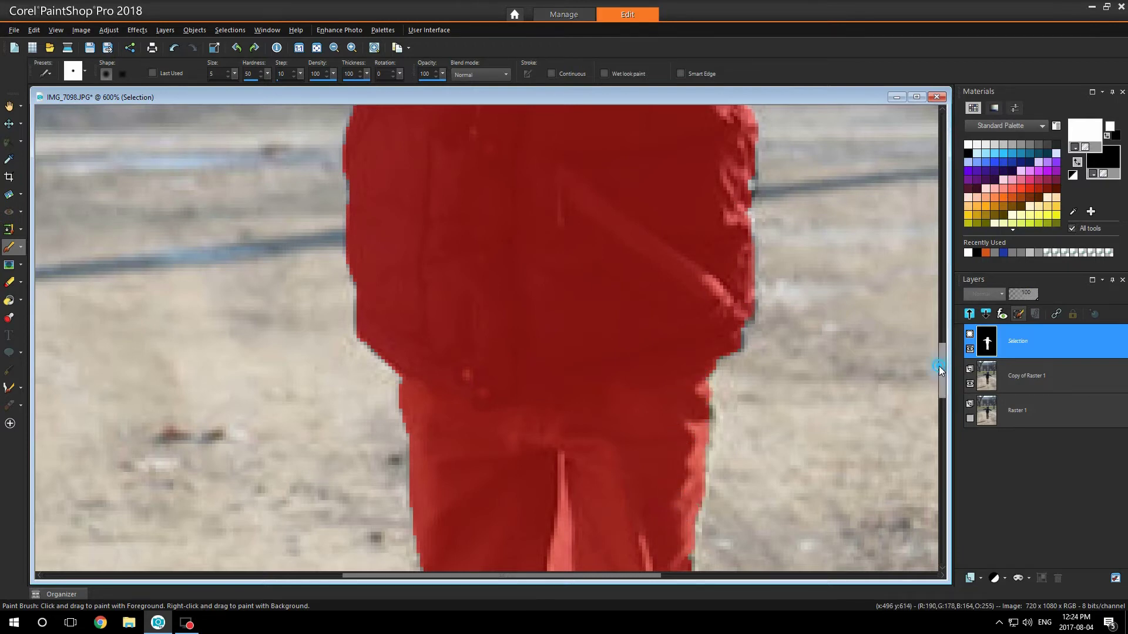
left_click_drag(939, 366, 927, 436)
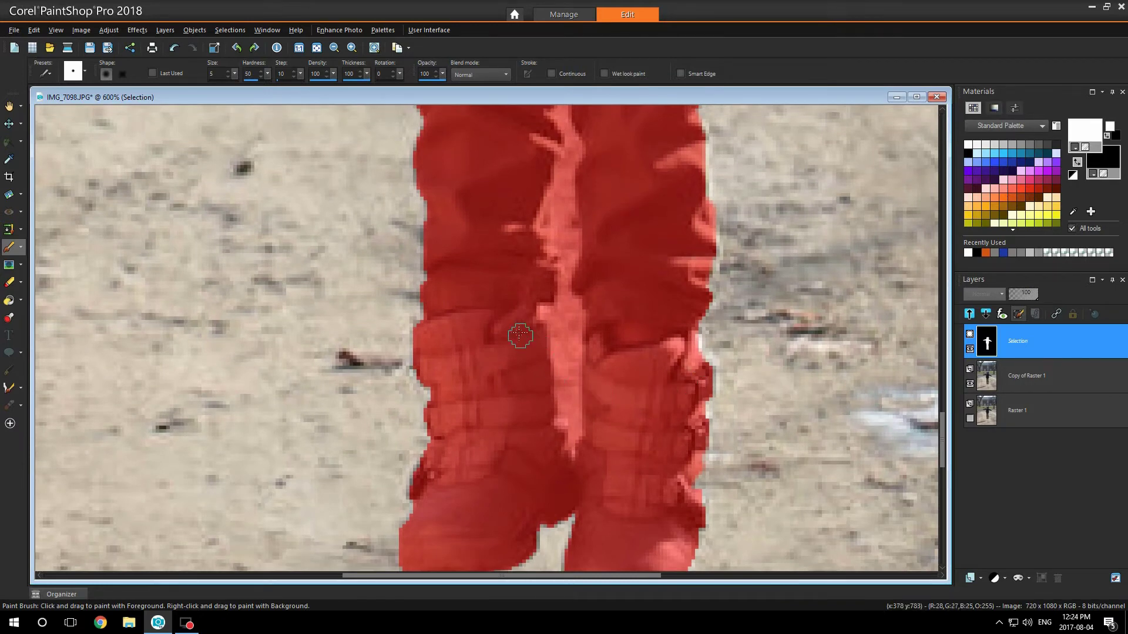
With a smaller black brush, clear the mask between the legs, then switch back to white.
key("bracketleft")
key("bracketleft")
key("bracketleft")
left_click(1077, 163)
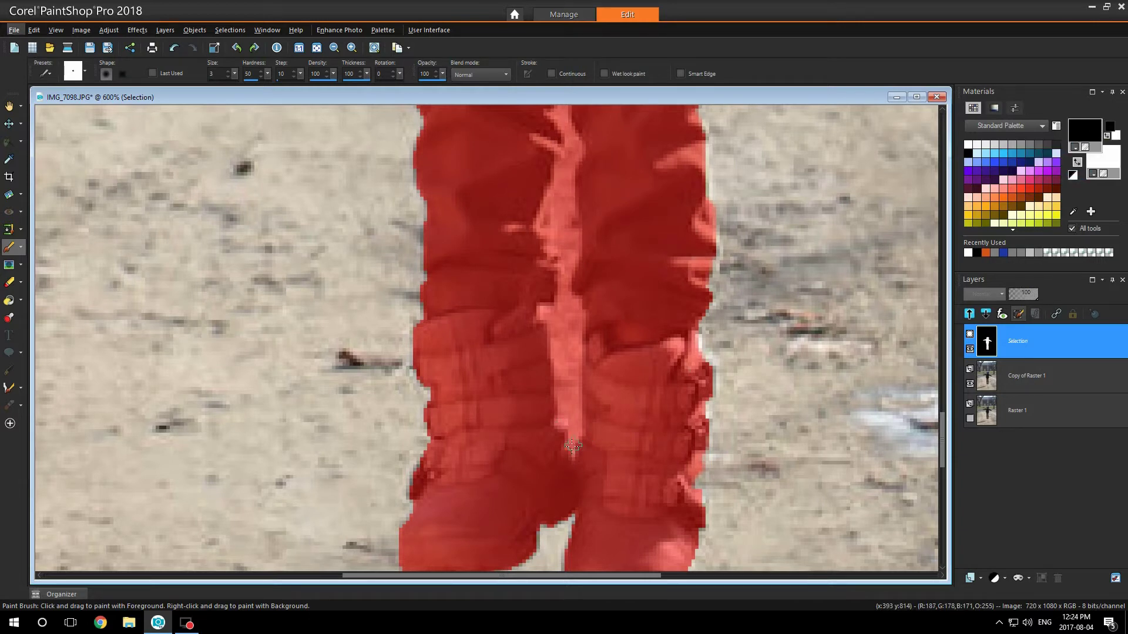
mouse_move(573, 447)
left_mouse_down()
mouse_move(552, 382)
mouse_move(565, 286)
mouse_move(589, 414)
mouse_move(580, 431)
mouse_move(557, 346)
mouse_move(565, 400)
mouse_move(566, 336)
left_mouse_up()
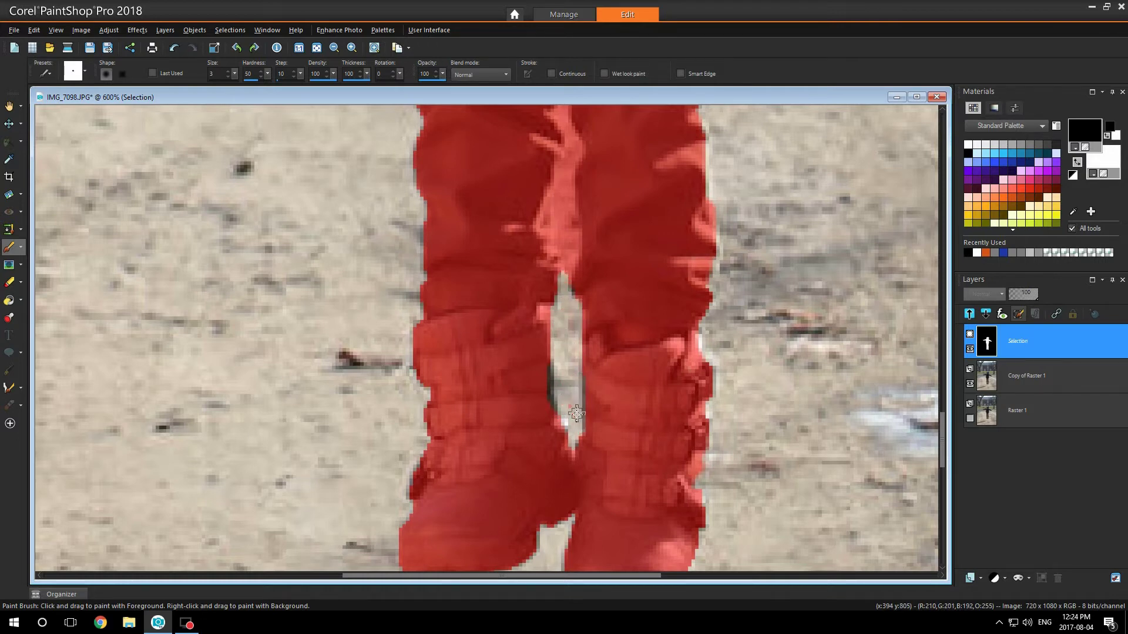
left_click_drag(945, 439, 945, 417)
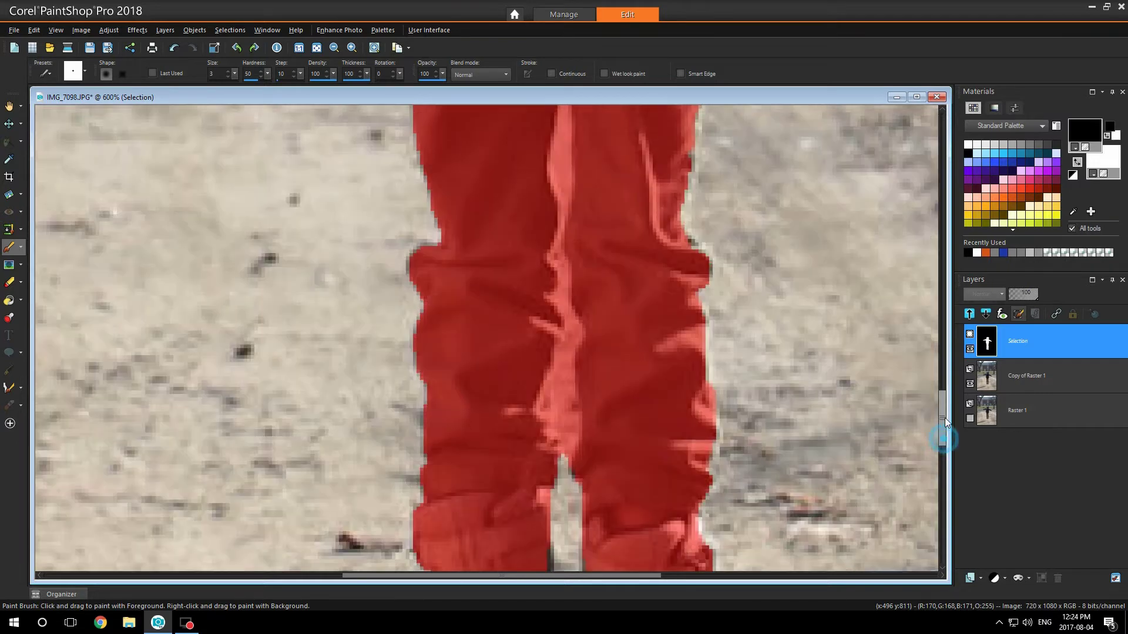
mouse_move(555, 449)
left_mouse_down()
mouse_move(563, 338)
mouse_move(578, 332)
mouse_move(561, 381)
mouse_move(565, 456)
mouse_move(580, 427)
mouse_move(570, 395)
mouse_move(567, 420)
left_mouse_up()
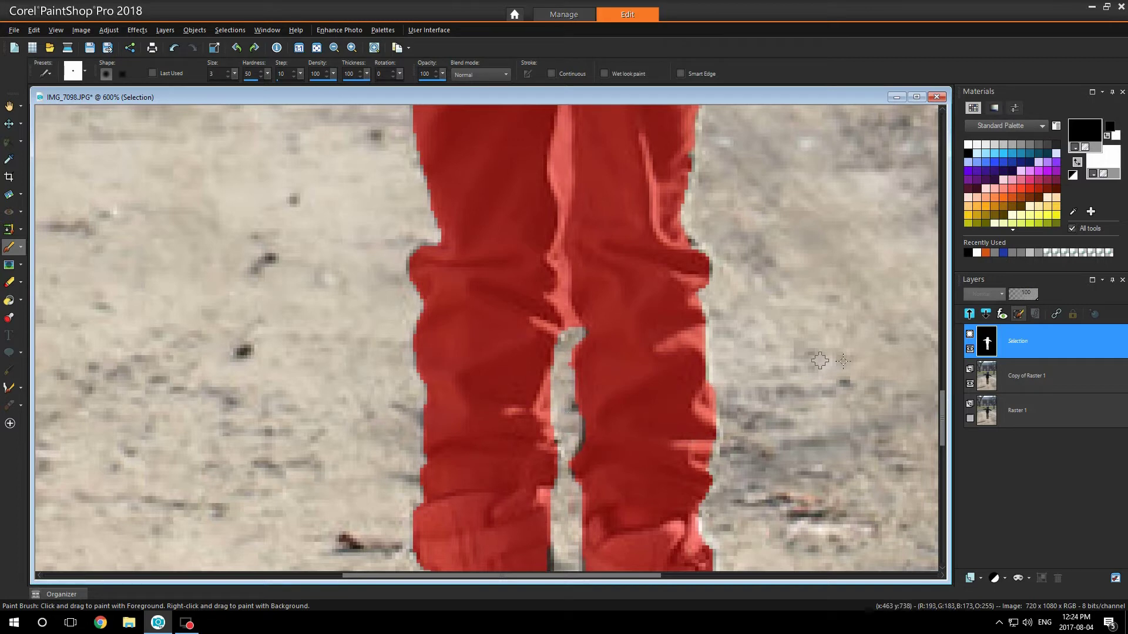
left_click_drag(944, 418, 944, 398)
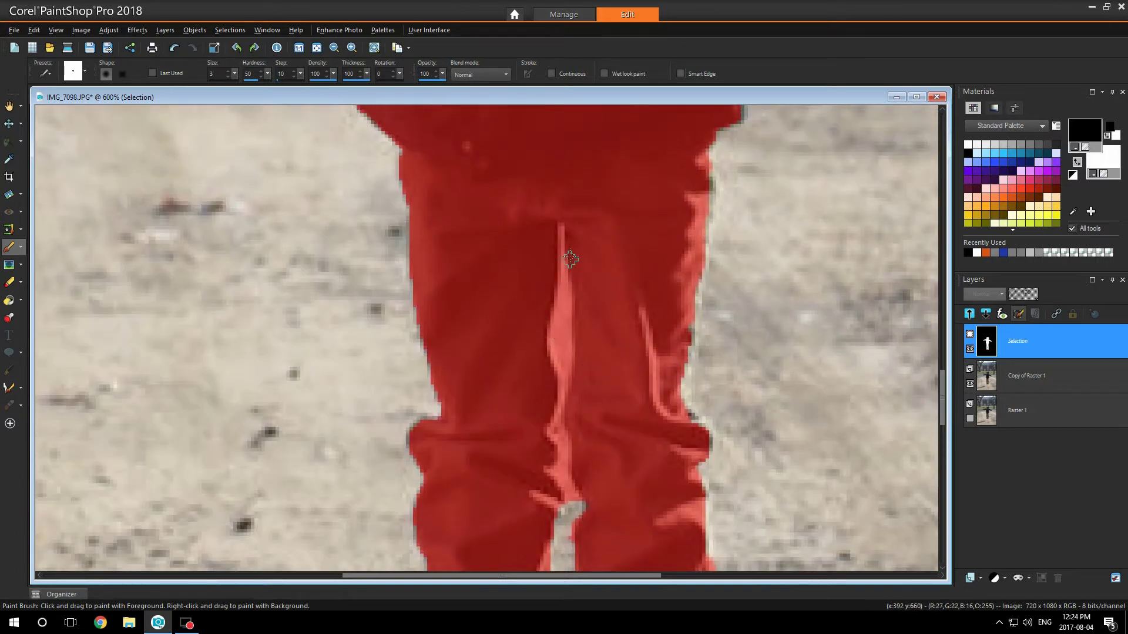
mouse_move(562, 234)
left_mouse_down()
mouse_move(562, 477)
mouse_move(577, 503)
mouse_move(567, 506)
left_mouse_up()
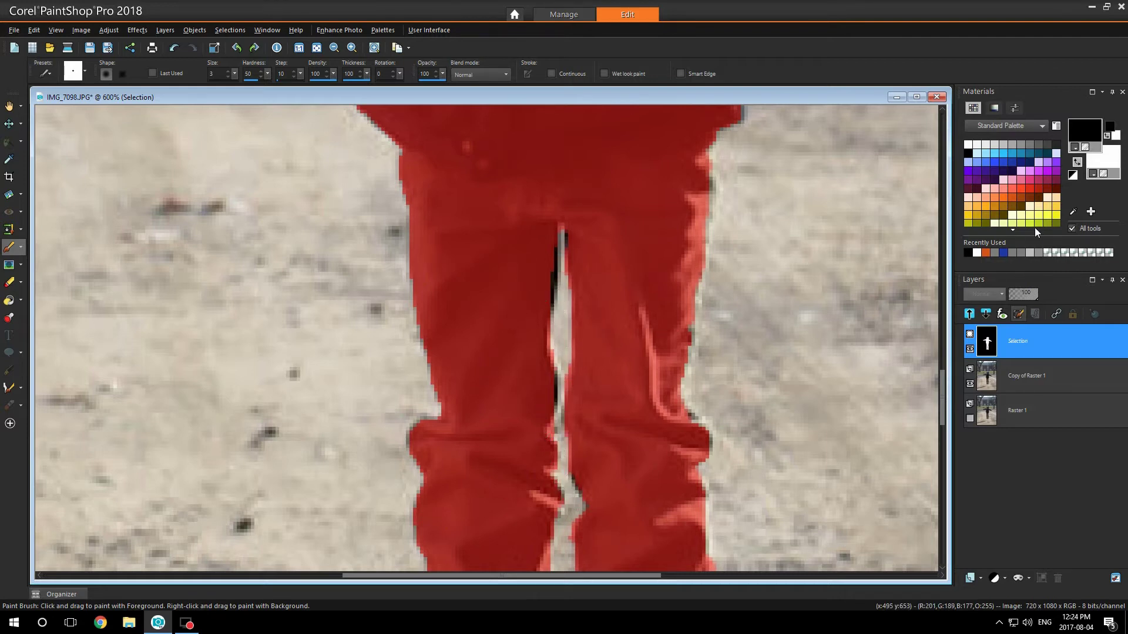
left_click(1077, 162)
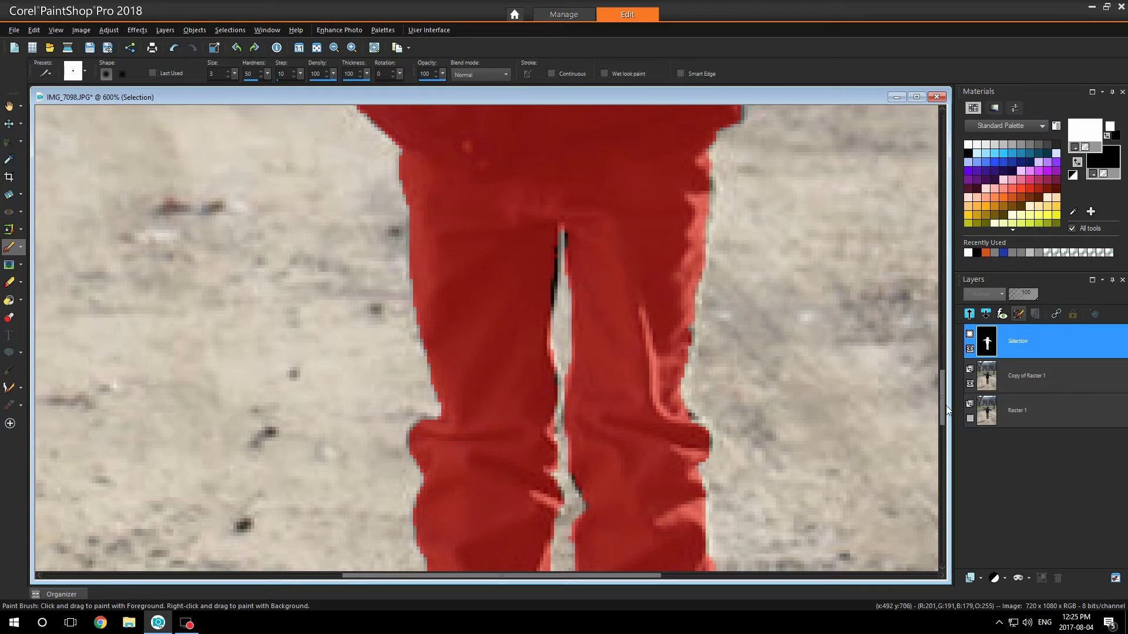
left_click_drag(943, 396, 943, 440)
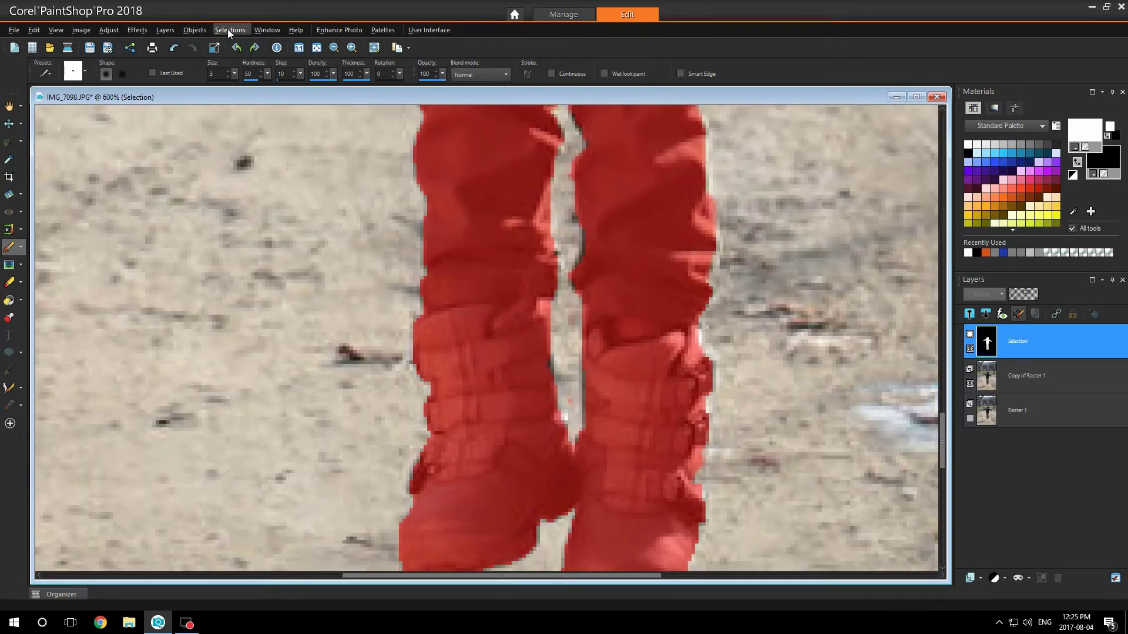
Exit Edit Selection, promote the boy's selection to its own layer and hide Copy of Raster 1.
left_click(228, 30)
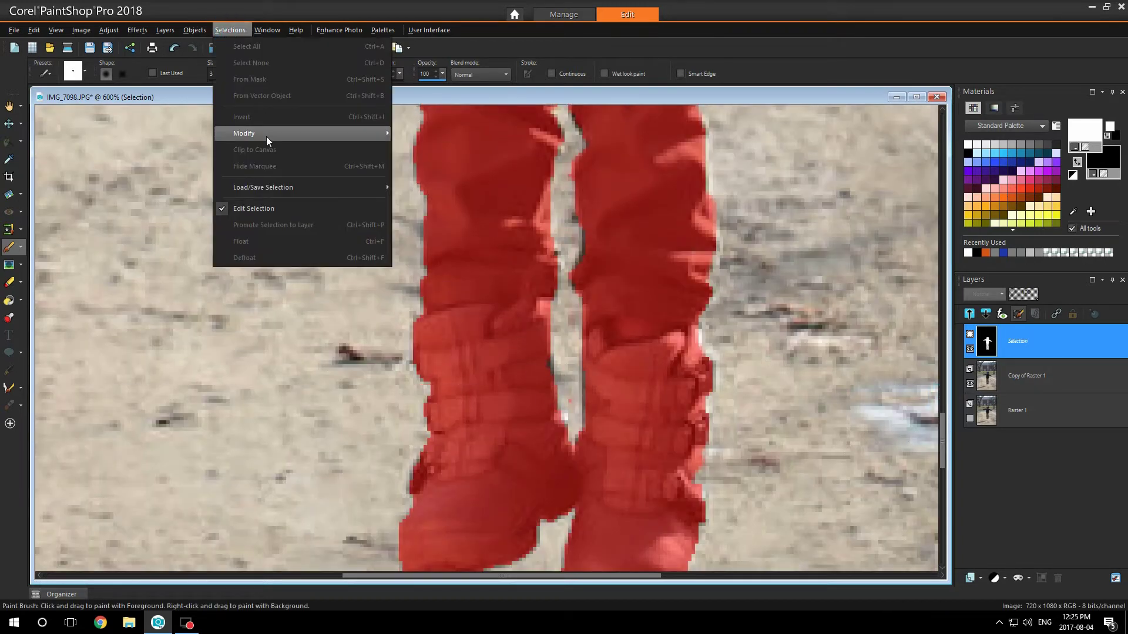
left_click(268, 207)
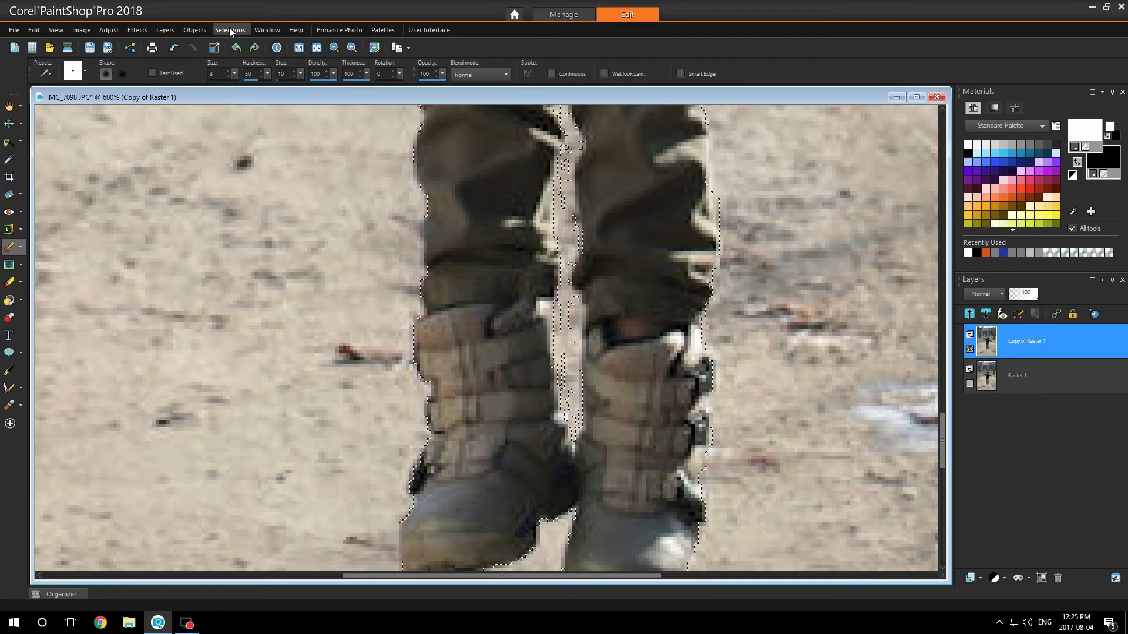
left_click(230, 29)
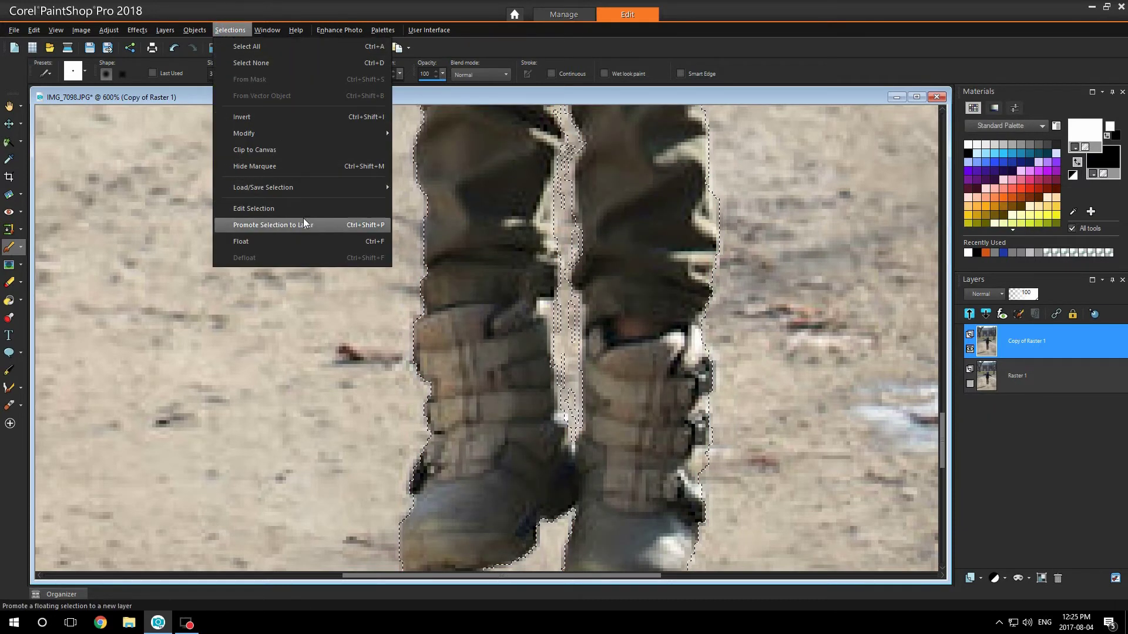
left_click(293, 224)
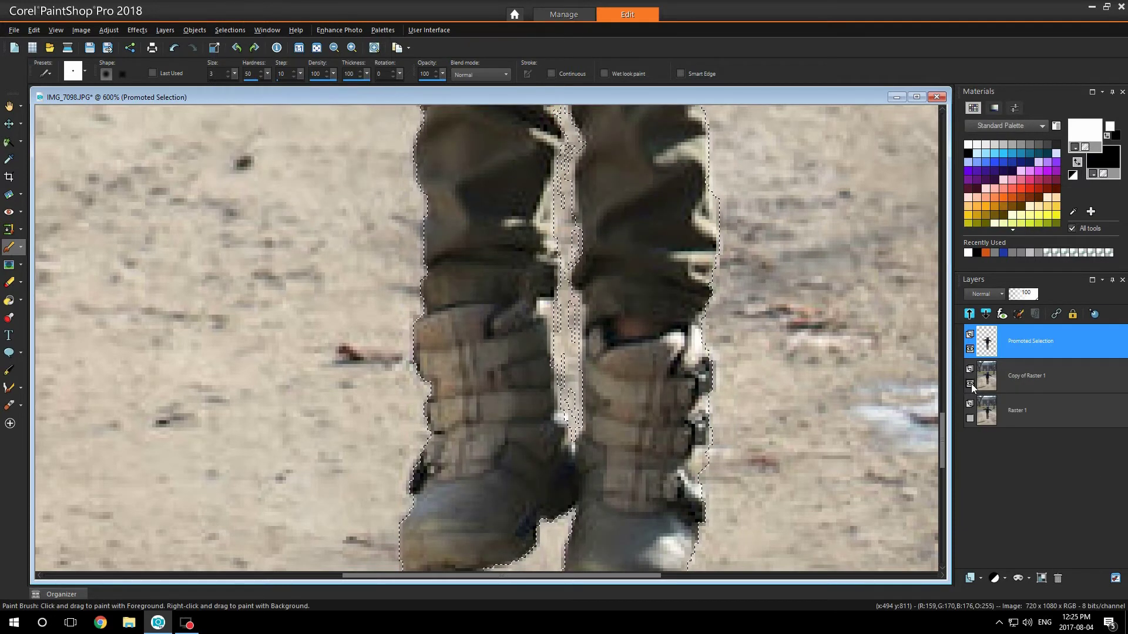
left_click(970, 383)
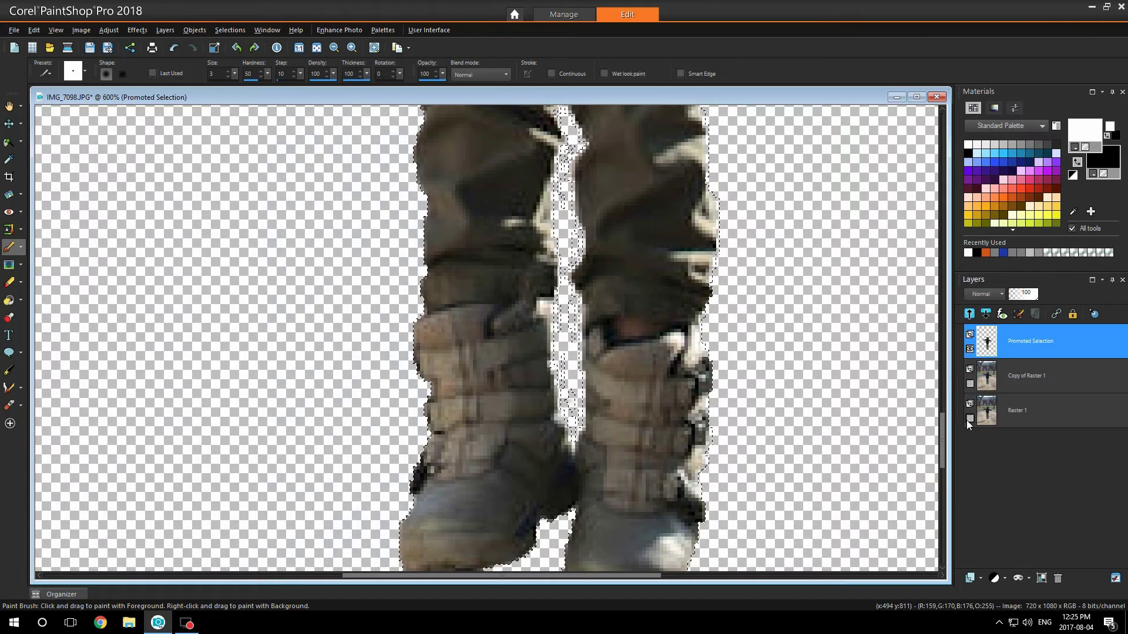
scroll(283, 153, "down", 5)
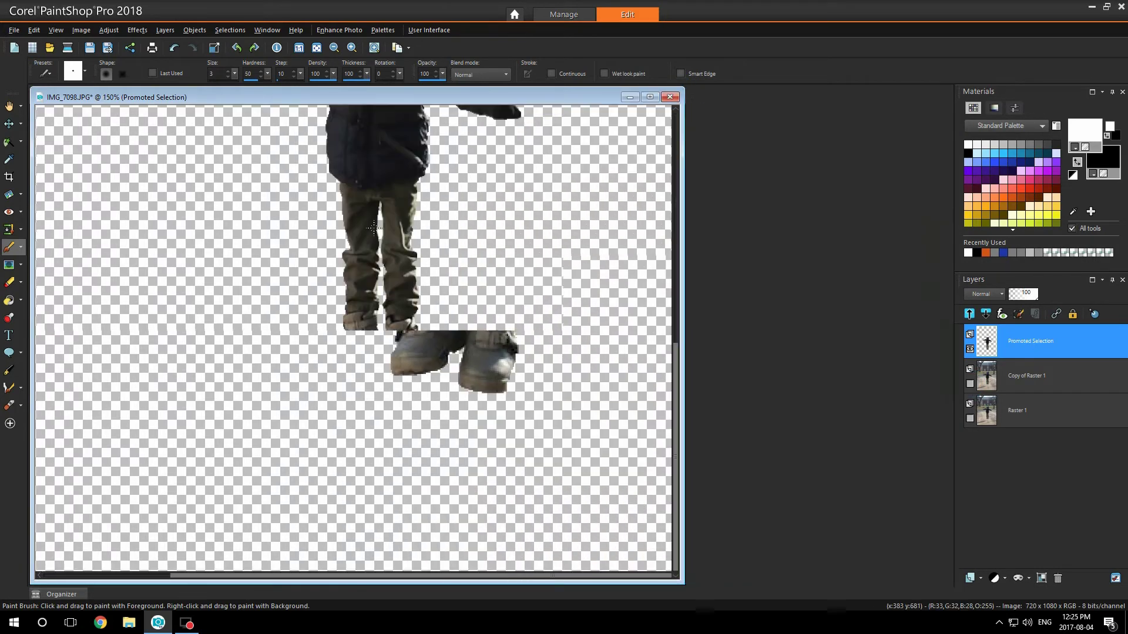
key("ctrl+w")
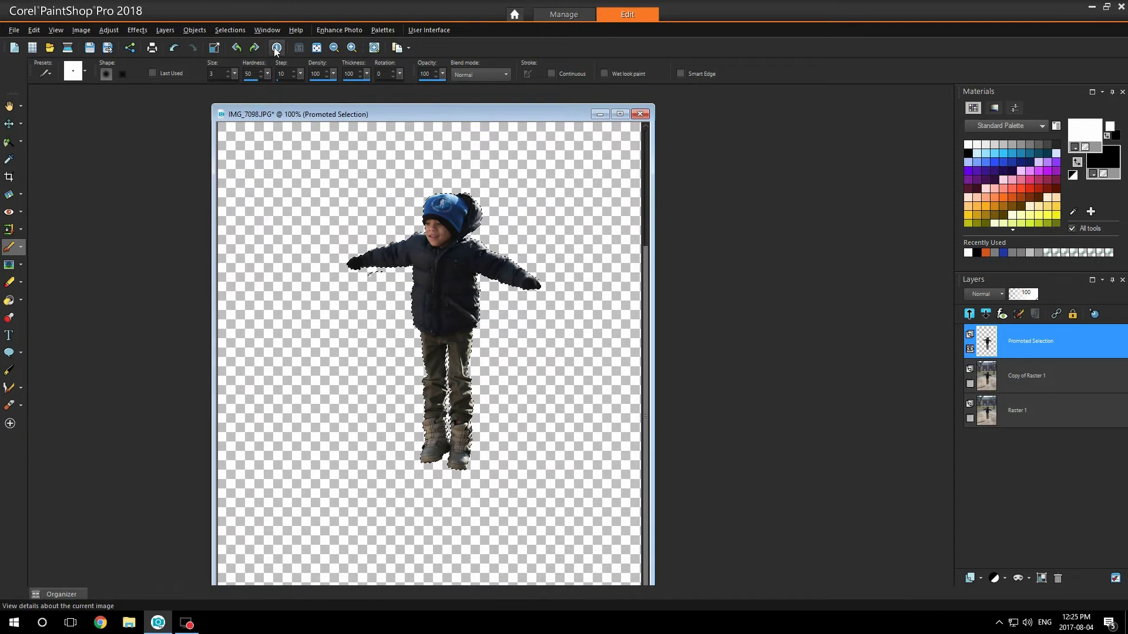
Clear the selection and duplicate the Promoted Selection layer as Copy of Promoted Selection.
left_click(229, 29)
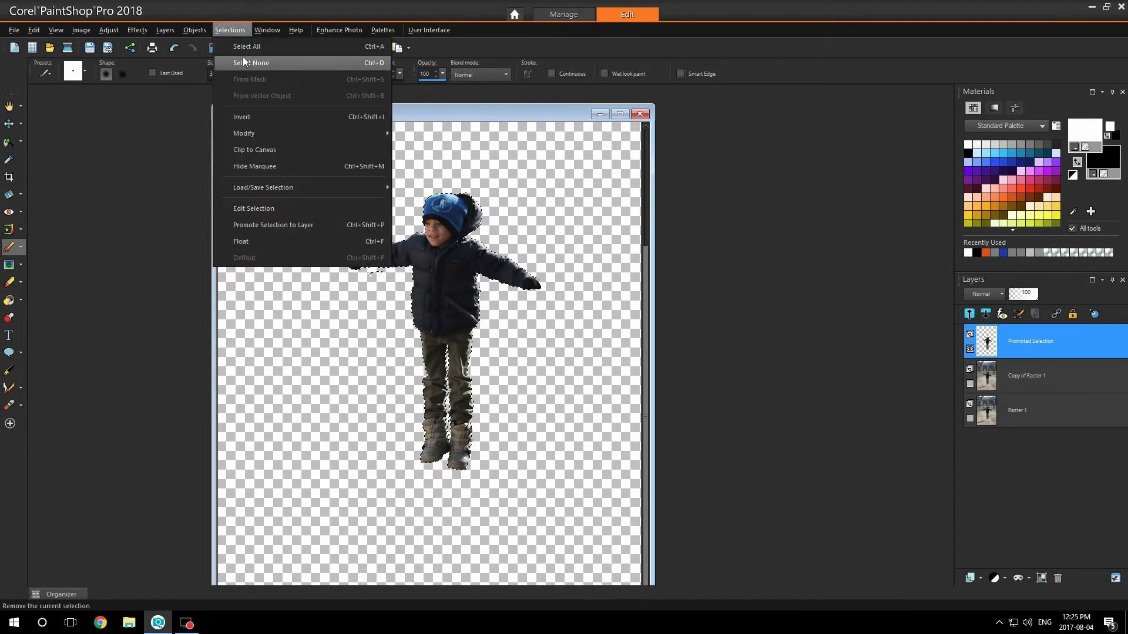
left_click(242, 56)
right_click(1024, 346)
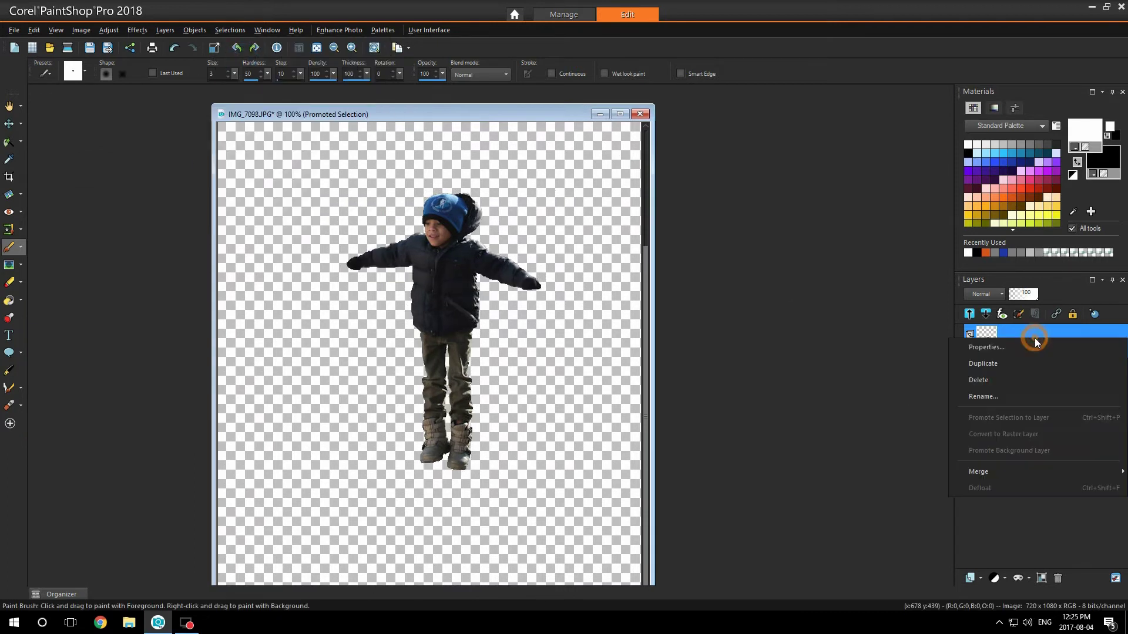
left_click(1027, 363)
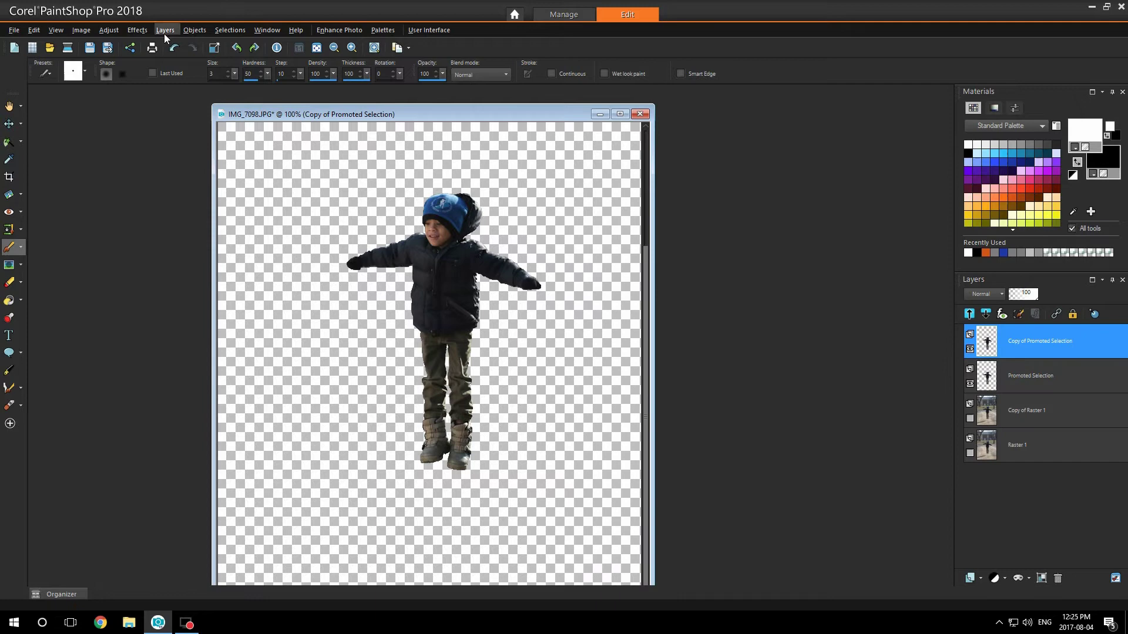
left_click(142, 33)
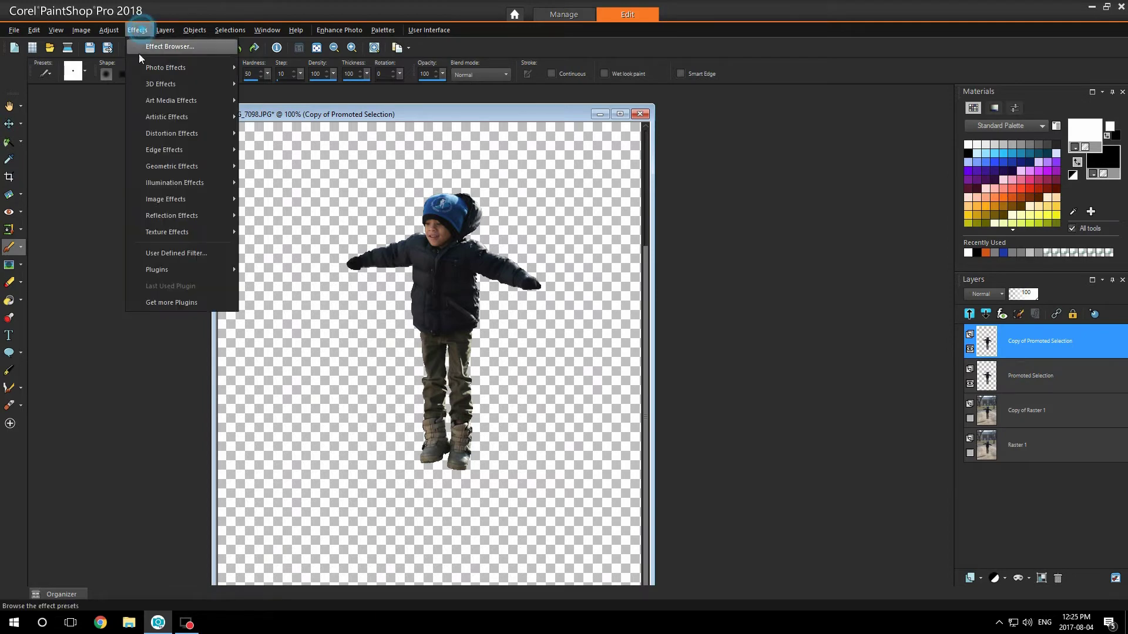
Launch ParticleShop on the layer and set the Lightwave brush to blue.
mouse_move(191, 271)
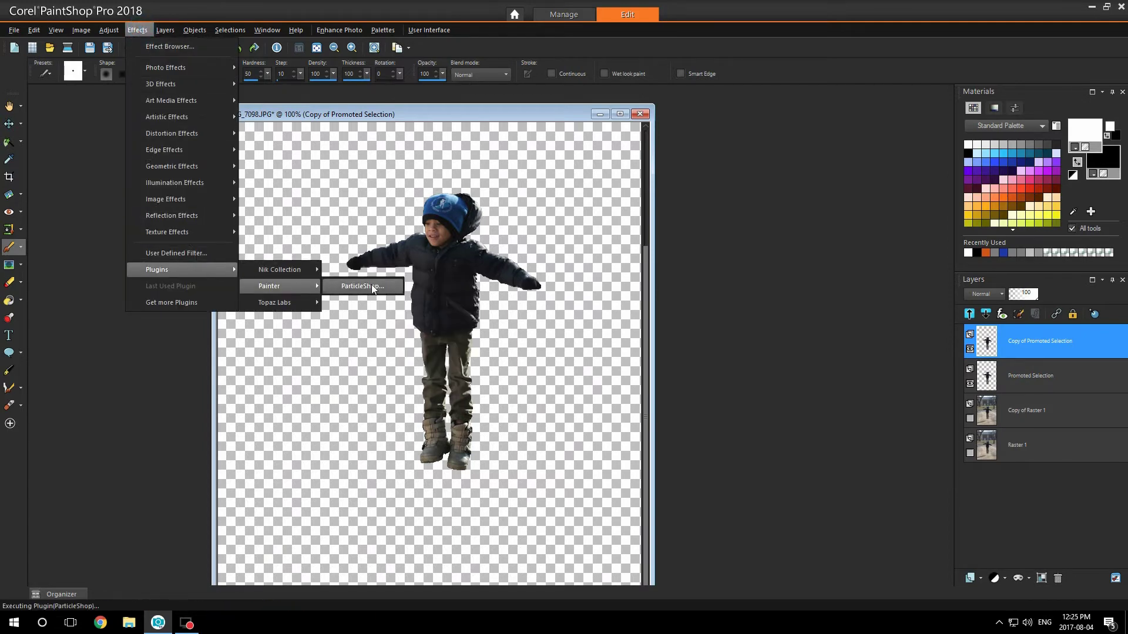
left_click(371, 285)
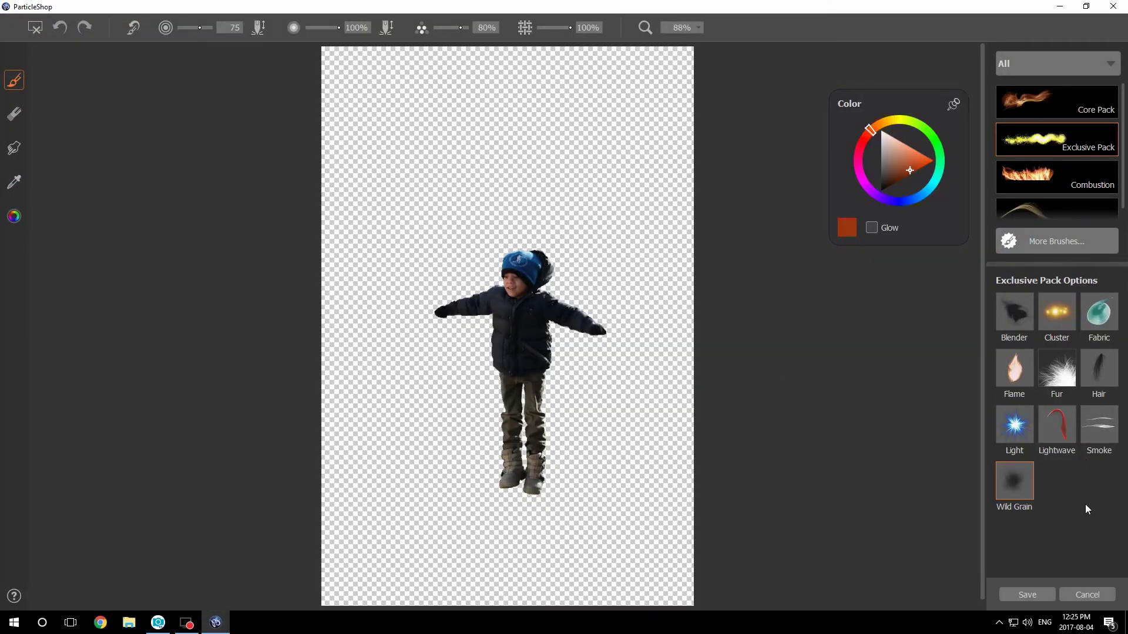
left_click(1068, 423)
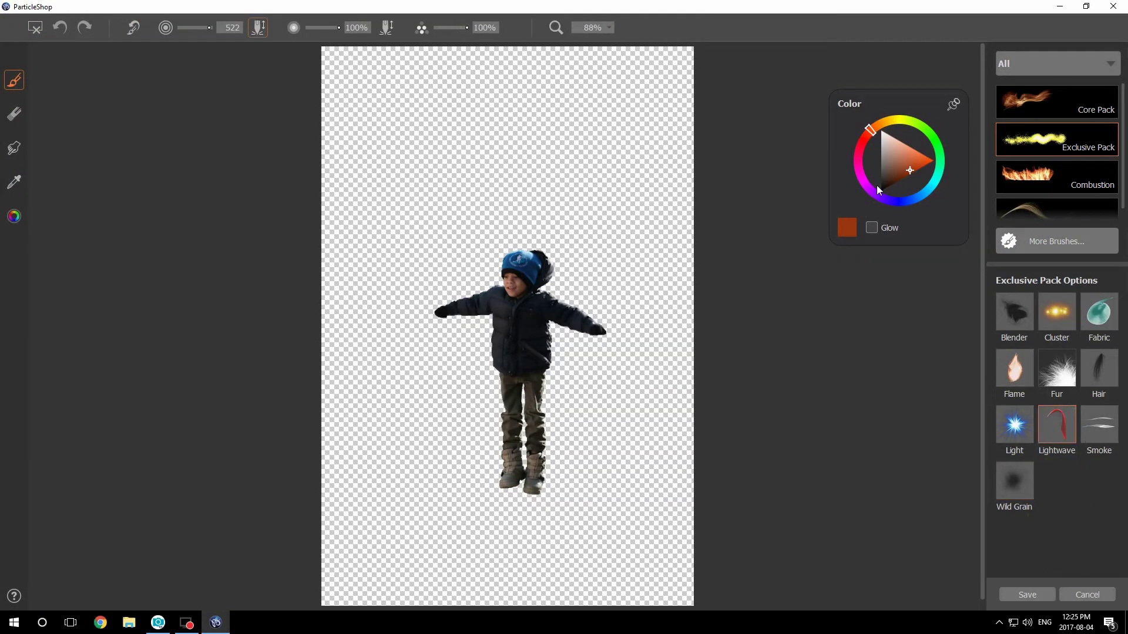
left_click(920, 199)
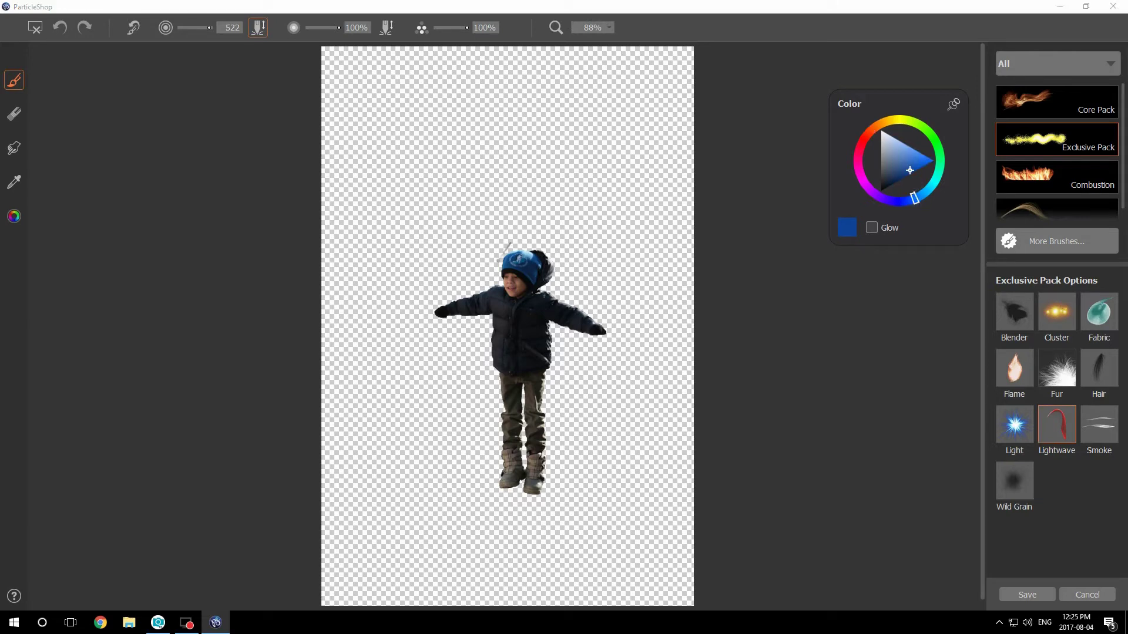
mouse_move(507, 248)
left_mouse_down()
mouse_move(509, 284)
mouse_move(508, 385)
mouse_move(467, 436)
mouse_move(483, 439)
mouse_move(482, 379)
left_mouse_up()
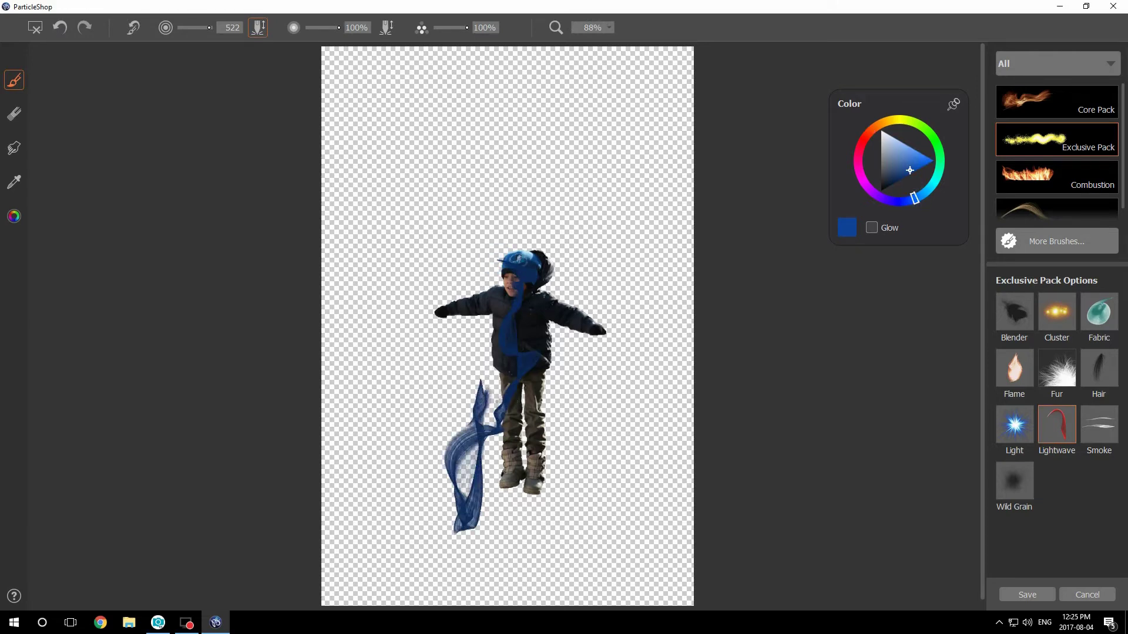
key("ctrl+z")
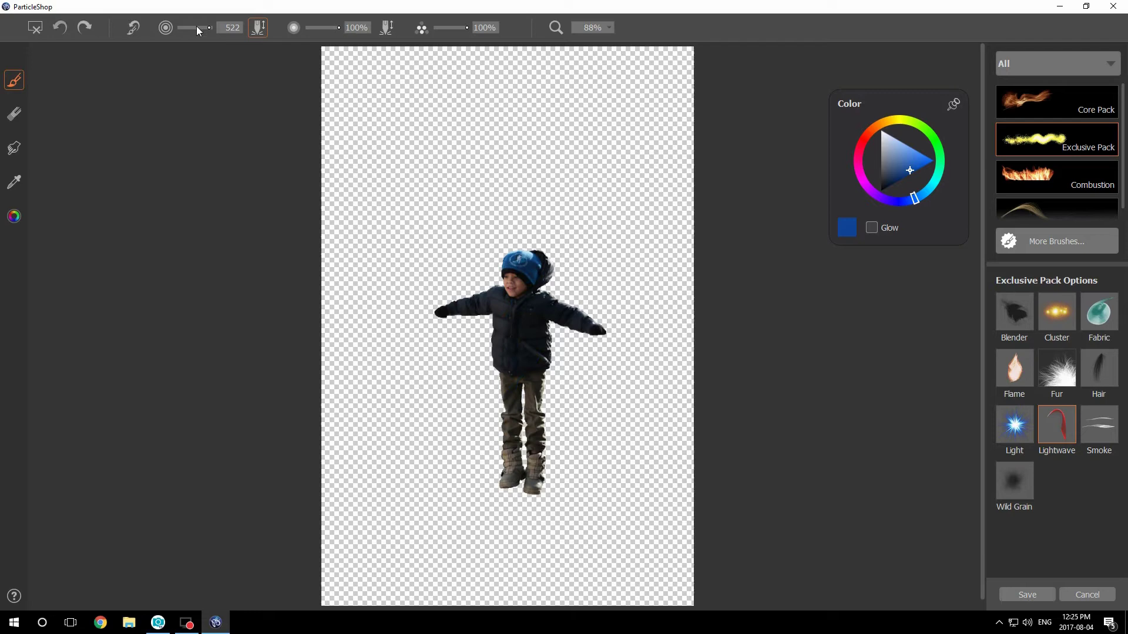
At brush size 750, paint large blue Lightwave ribbons over the boy and thin Smoke wisps at upper right.
left_click_drag(210, 28, 213, 27)
mouse_move(433, 151)
left_mouse_down()
mouse_move(482, 166)
mouse_move(435, 352)
mouse_move(503, 437)
mouse_move(453, 445)
mouse_move(663, 474)
mouse_move(466, 364)
mouse_move(508, 224)
mouse_move(600, 295)
mouse_move(641, 277)
mouse_move(455, 251)
mouse_move(427, 254)
left_mouse_up()
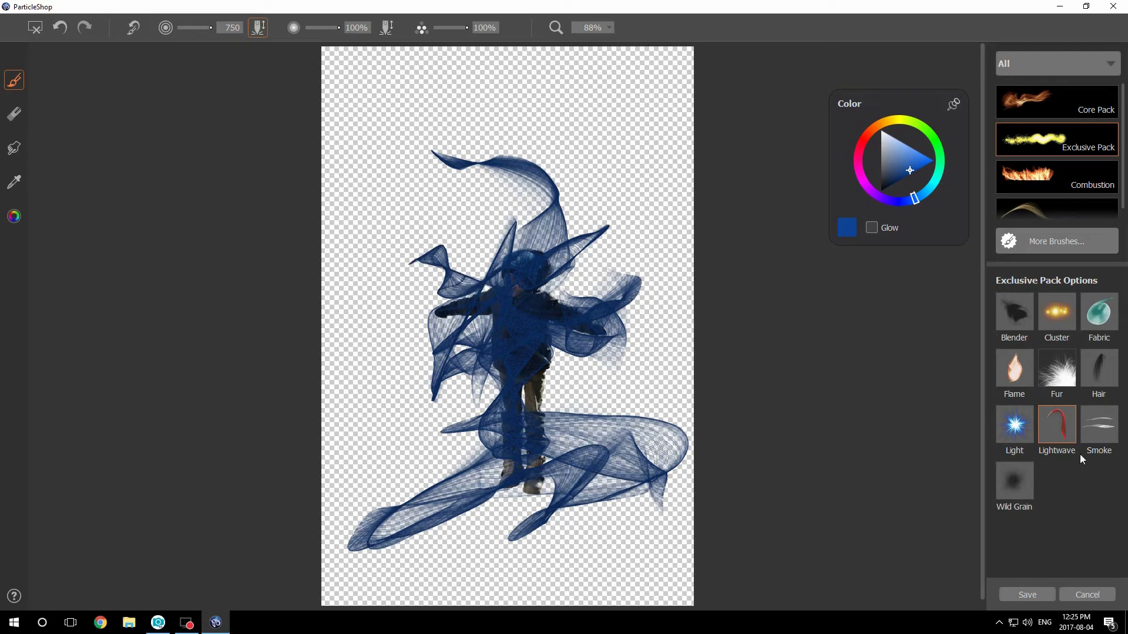
left_click(1100, 426)
mouse_move(614, 147)
left_mouse_down()
mouse_move(656, 208)
mouse_move(692, 201)
left_mouse_up()
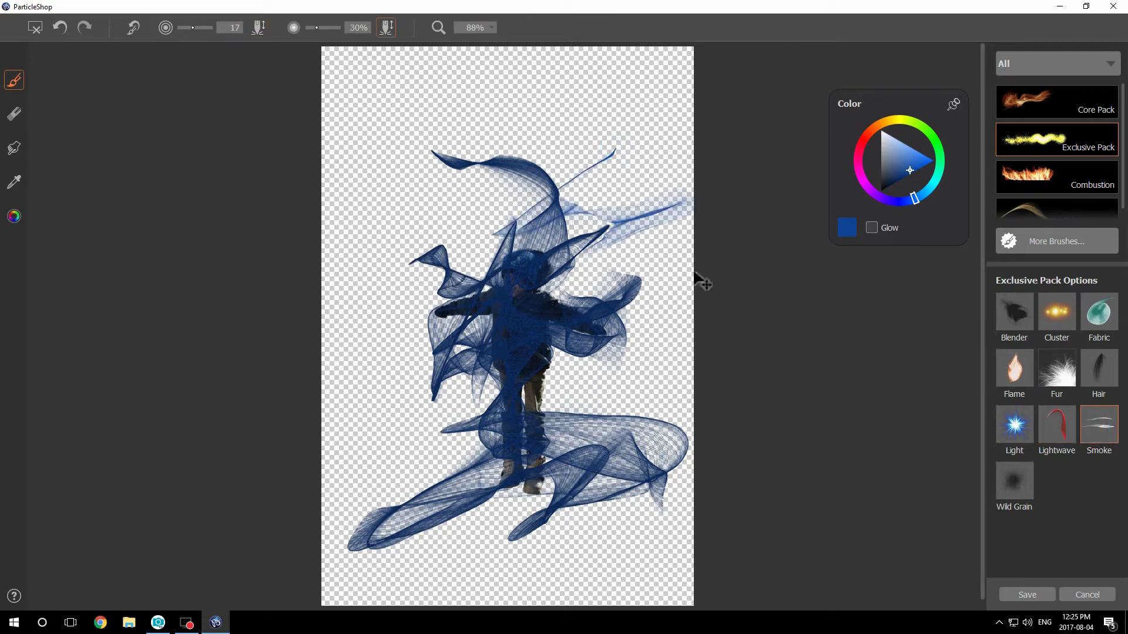
Redo the artwork as horizontal blue Smoke plus three Lightwave ribbons around the boy, then save it.
key("ctrl+z")
key("ctrl+z")
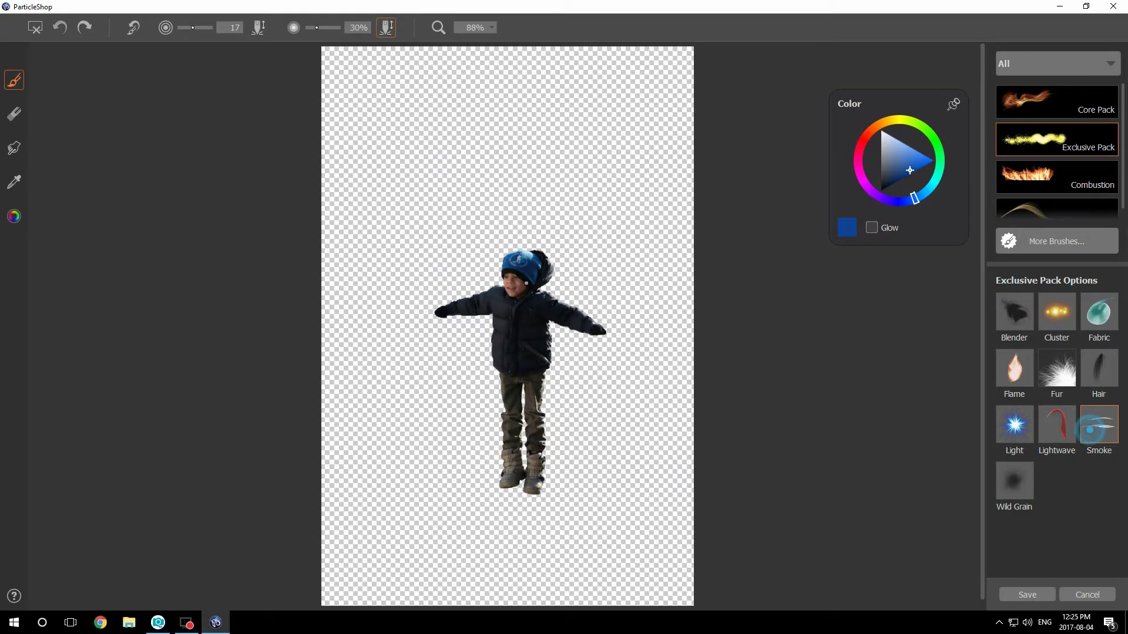
mouse_move(457, 229)
left_mouse_down()
mouse_move(352, 288)
mouse_move(364, 406)
mouse_move(517, 218)
mouse_move(517, 546)
mouse_move(376, 470)
mouse_move(435, 305)
mouse_move(529, 211)
mouse_move(412, 265)
mouse_move(506, 318)
left_mouse_up()
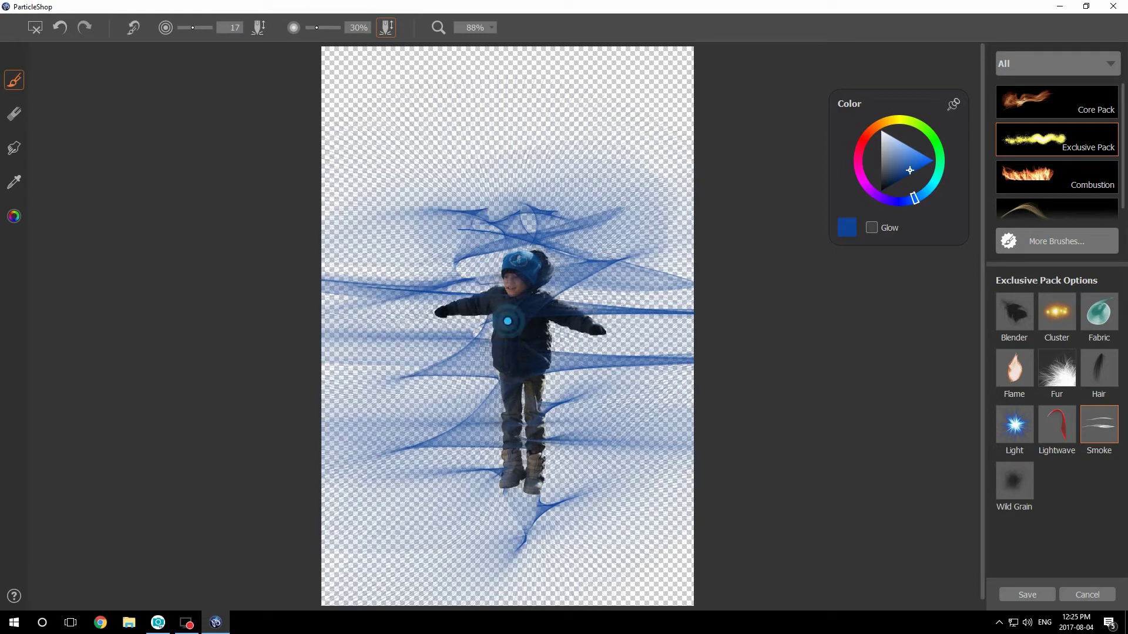
left_click(1044, 430)
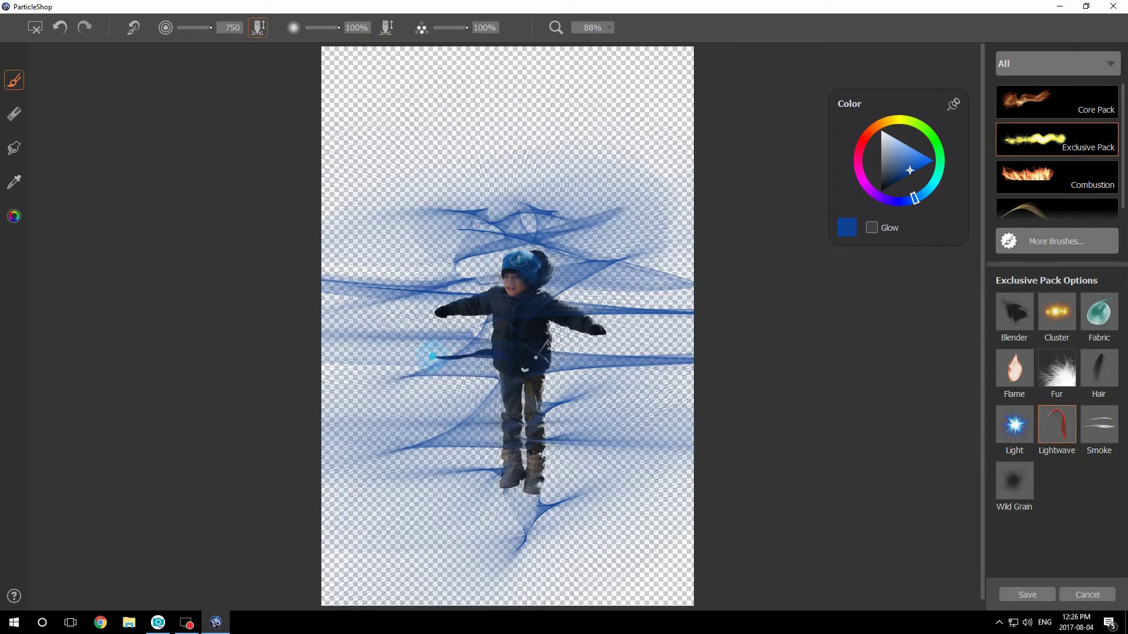
mouse_move(564, 370)
left_mouse_down()
mouse_move(464, 464)
mouse_move(393, 437)
left_mouse_up()
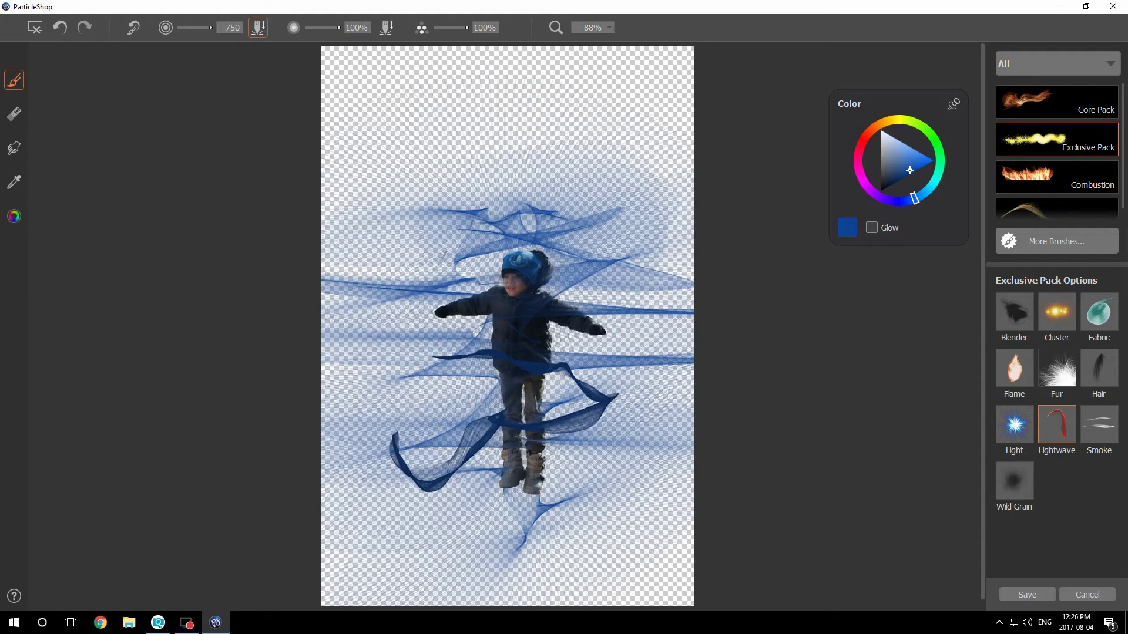
left_click_drag(432, 267, 561, 318)
left_click_drag(595, 252, 566, 189)
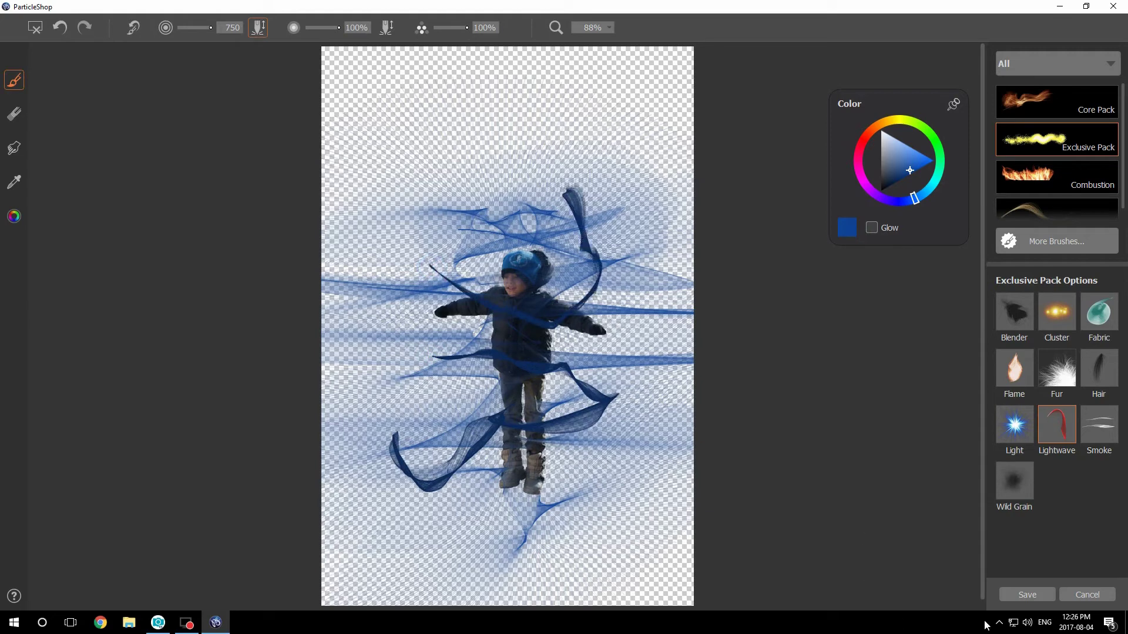
left_click(1026, 595)
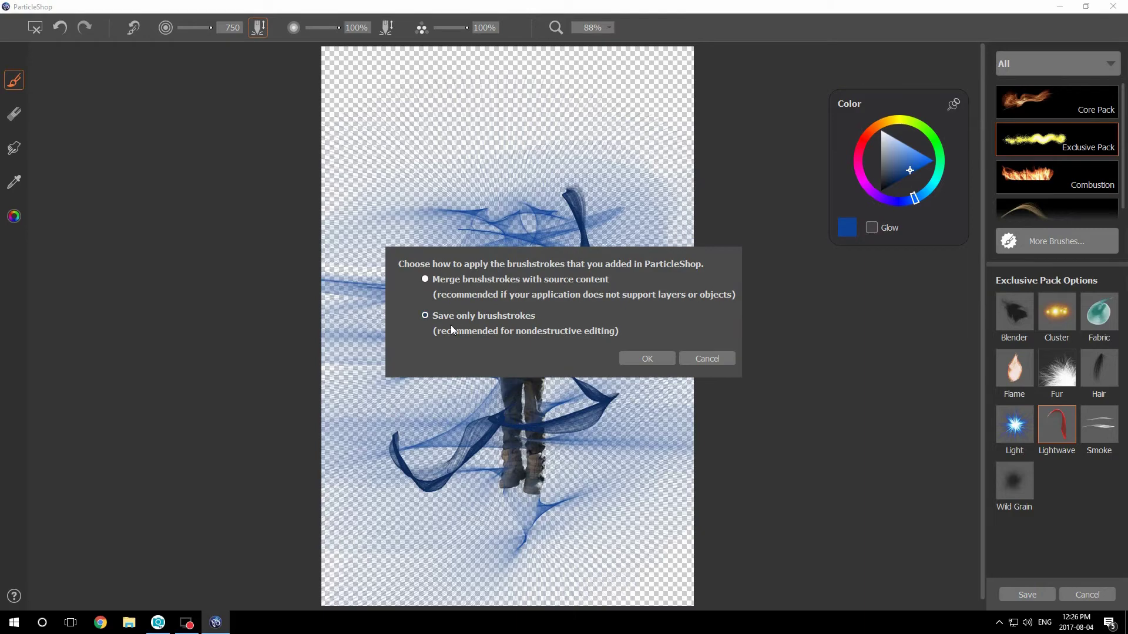
Merge the strokes into the layer and erase the blue overlay from the boy's face, hat, legs and feet.
left_click(647, 358)
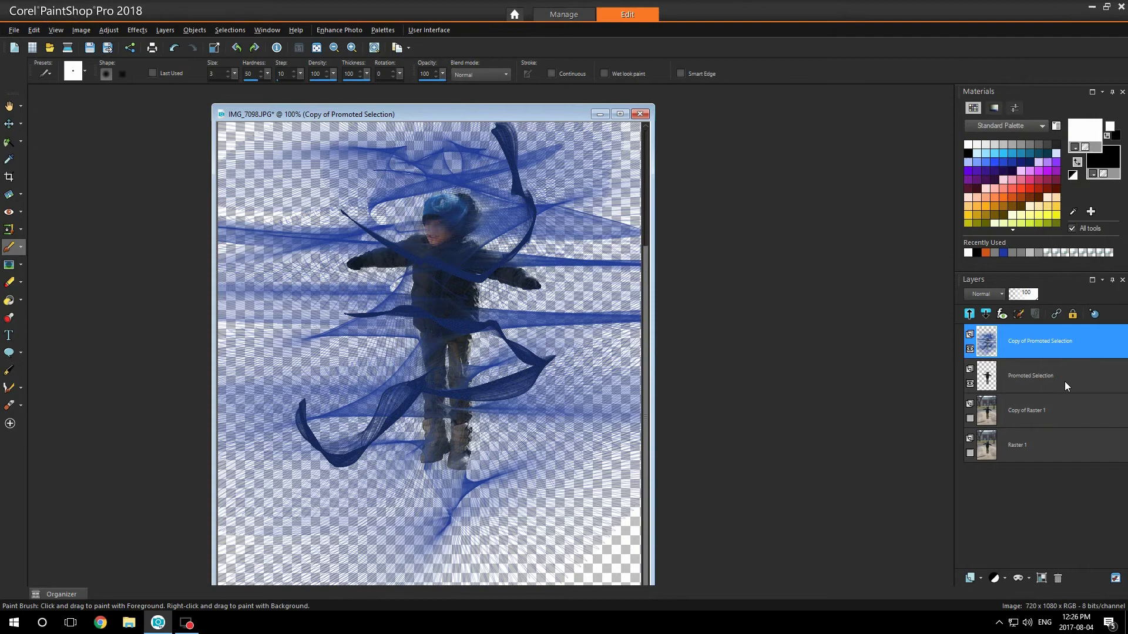
scroll(459, 235, "up", 1)
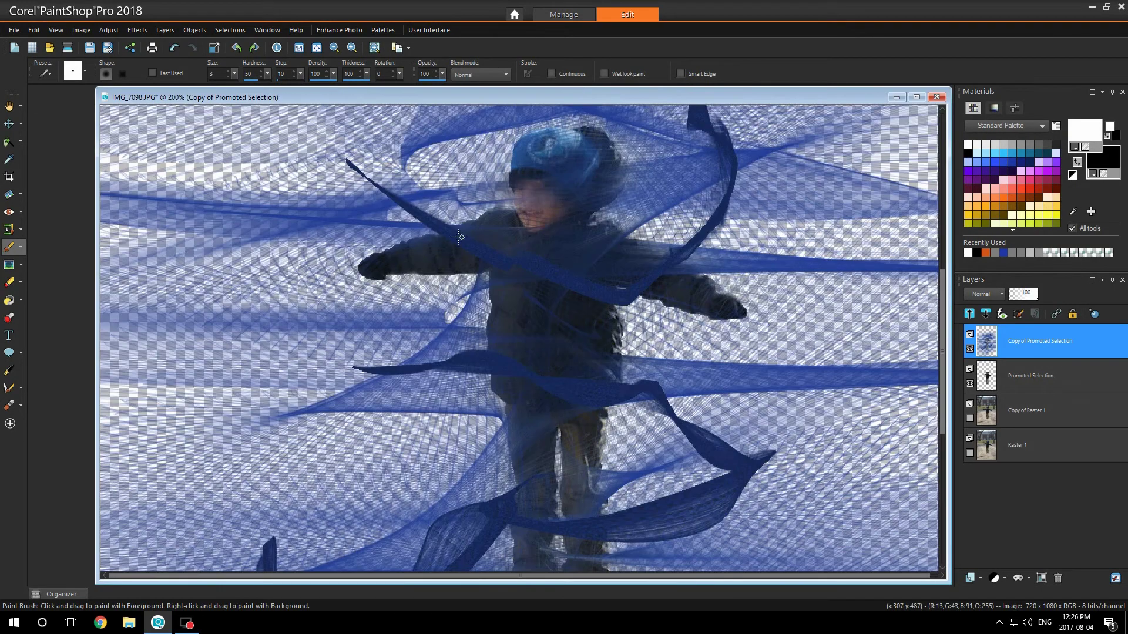
left_click(8, 282)
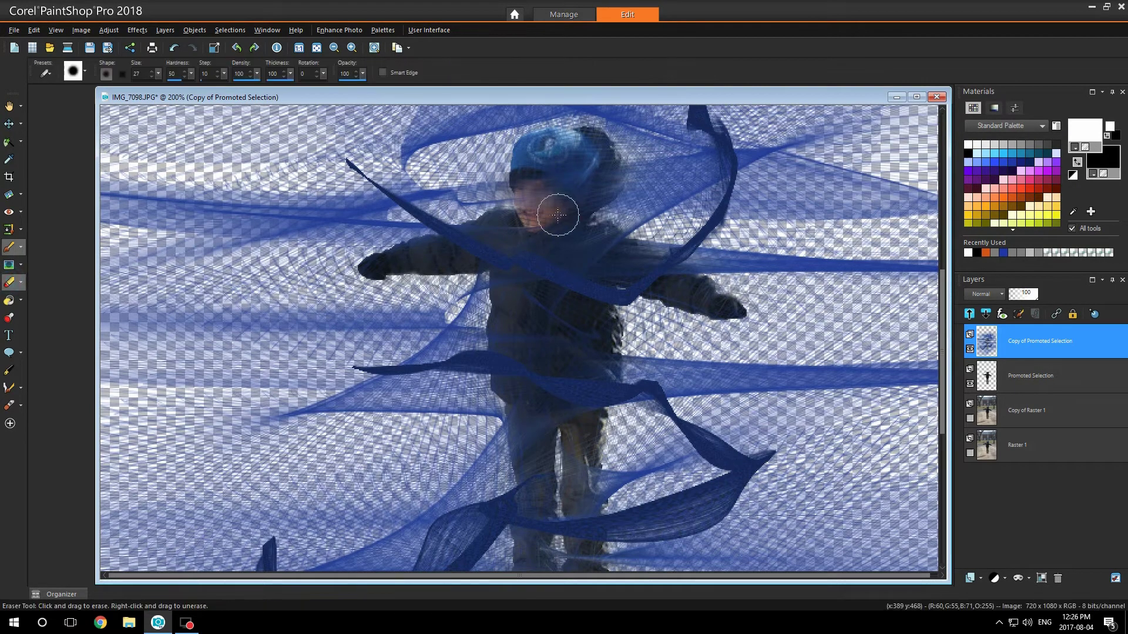
mouse_move(558, 215)
left_mouse_down()
mouse_move(548, 167)
mouse_move(524, 202)
mouse_move(547, 159)
mouse_move(585, 174)
mouse_move(581, 211)
mouse_move(575, 150)
mouse_move(545, 149)
mouse_move(545, 237)
mouse_move(568, 271)
mouse_move(482, 246)
mouse_move(607, 259)
mouse_move(541, 461)
mouse_move(523, 415)
mouse_move(544, 527)
mouse_move(531, 429)
mouse_move(522, 531)
mouse_move(530, 469)
left_mouse_up()
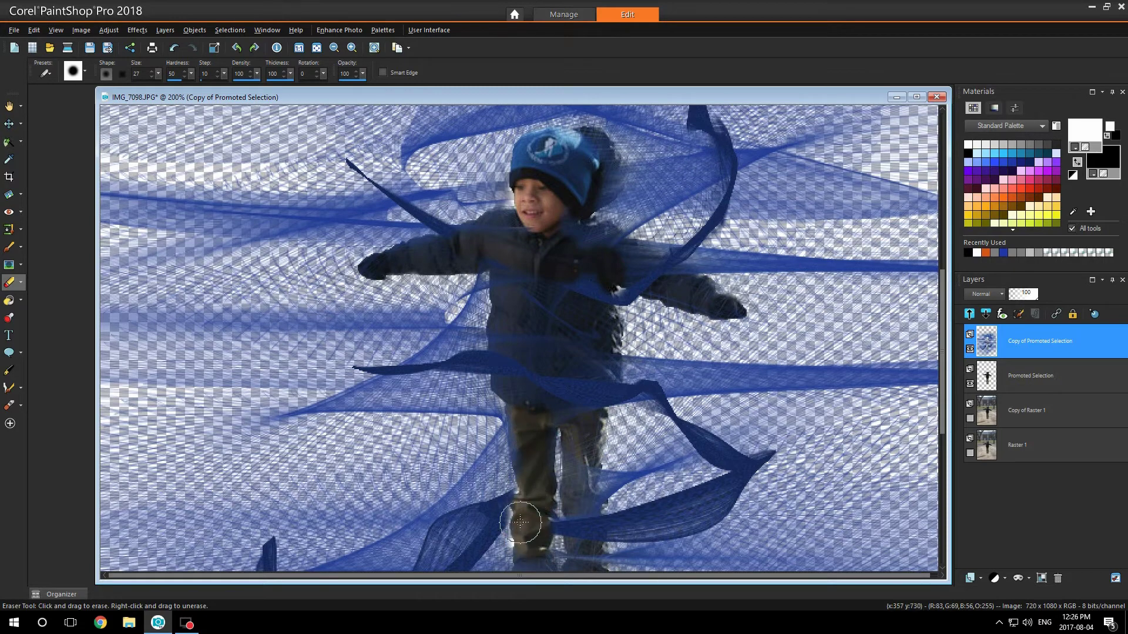
mouse_move(520, 520)
left_mouse_down()
mouse_move(558, 523)
mouse_move(540, 495)
mouse_move(533, 407)
mouse_move(525, 430)
mouse_move(527, 413)
mouse_move(547, 355)
mouse_move(576, 323)
mouse_move(536, 323)
mouse_move(516, 293)
mouse_move(580, 342)
mouse_move(564, 229)
mouse_move(546, 246)
mouse_move(475, 246)
mouse_move(435, 259)
left_mouse_up()
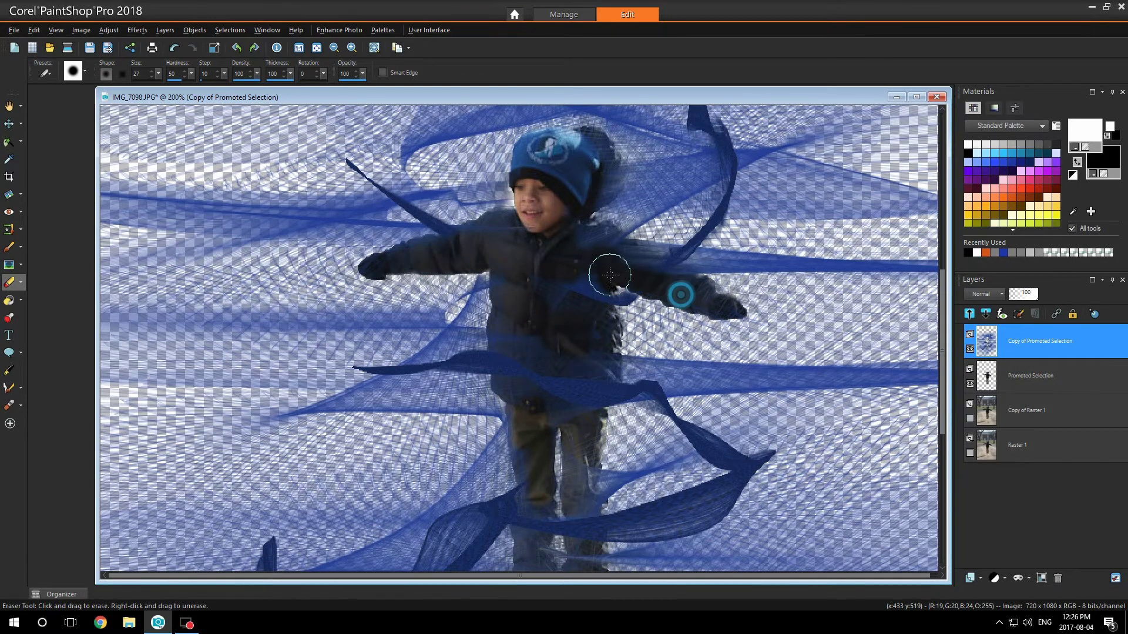
Zoom out, recentre the image window and select the Promoted Selection layer.
scroll(612, 270, "down", 3)
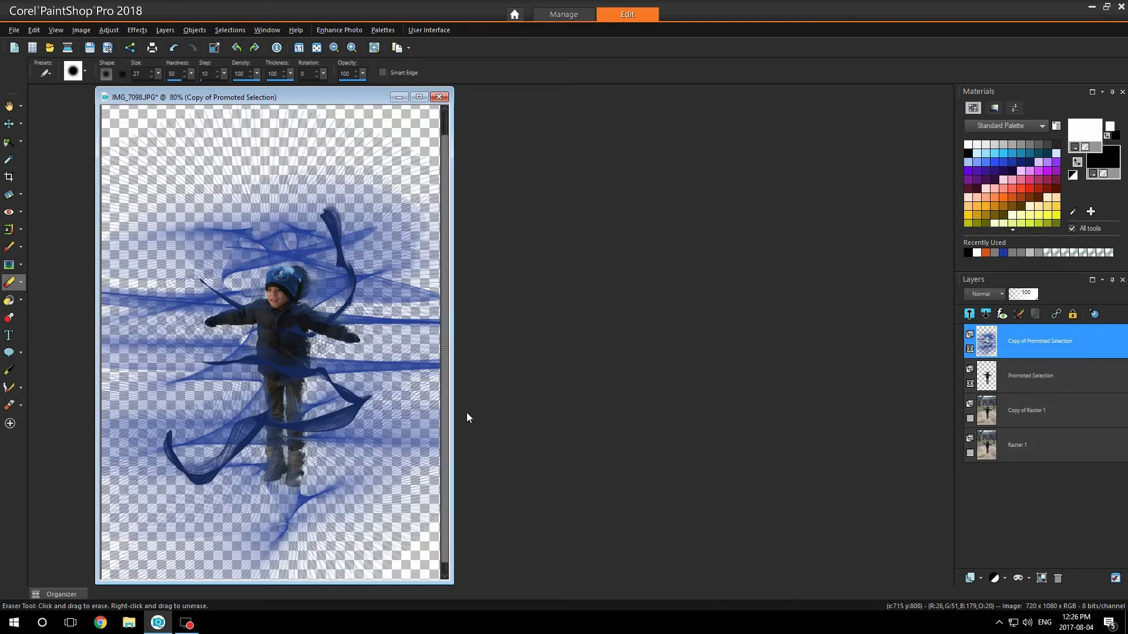
left_click_drag(300, 97, 501, 101)
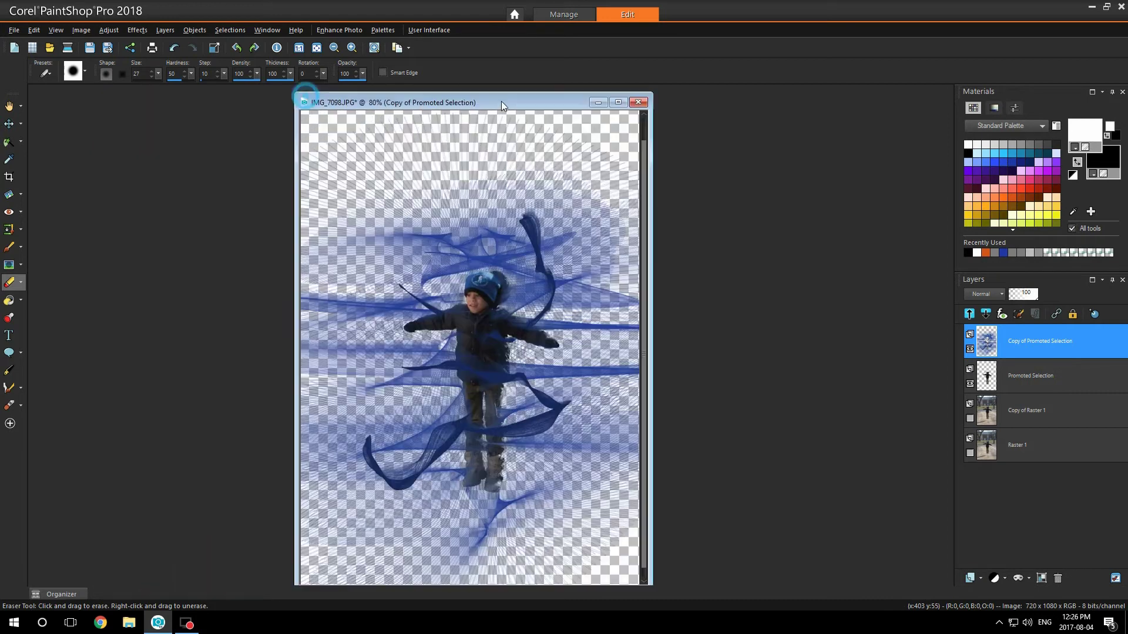
left_click(1049, 385)
Duplicate the Promoted Selection layer and launch the ParticleShop plugin on the copy.
right_click(1049, 385)
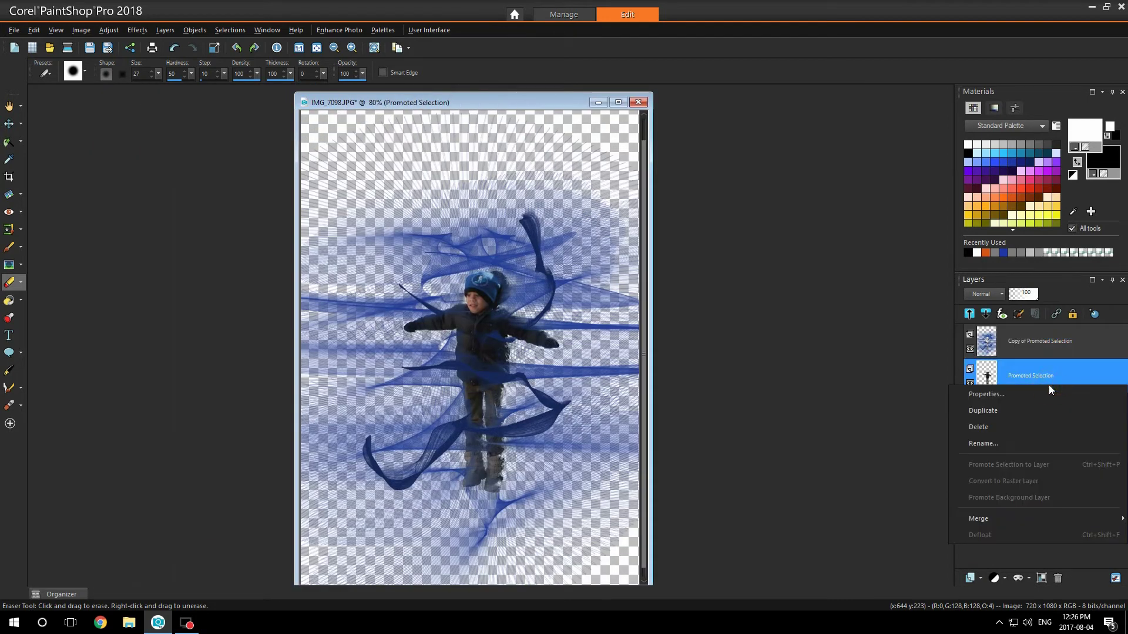
left_click(1048, 409)
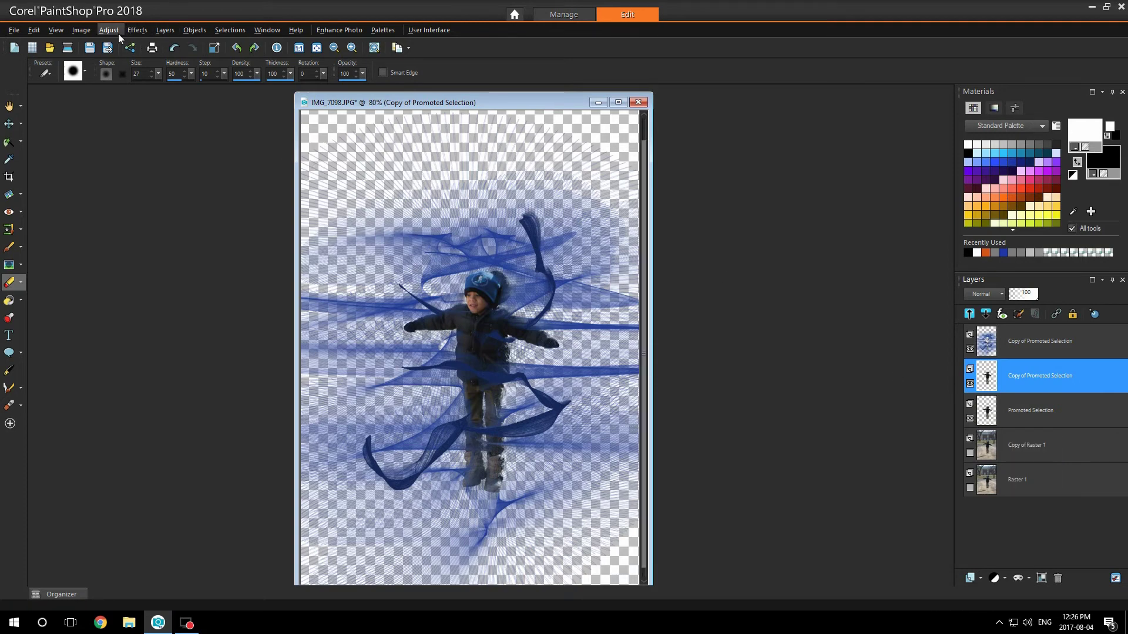
left_click(138, 29)
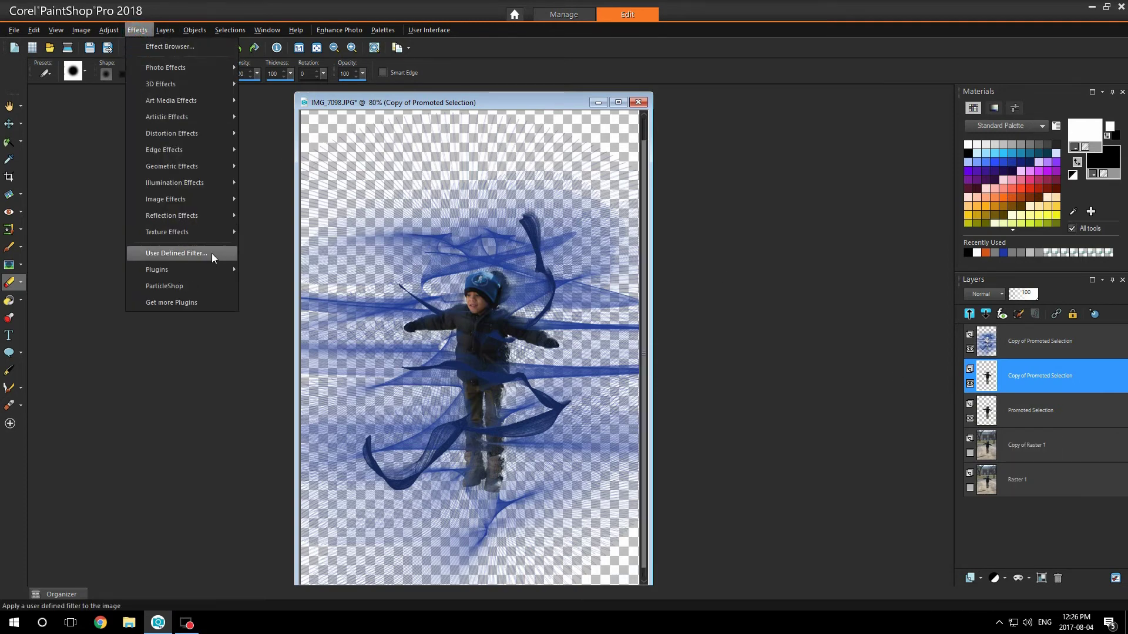
left_click(209, 279)
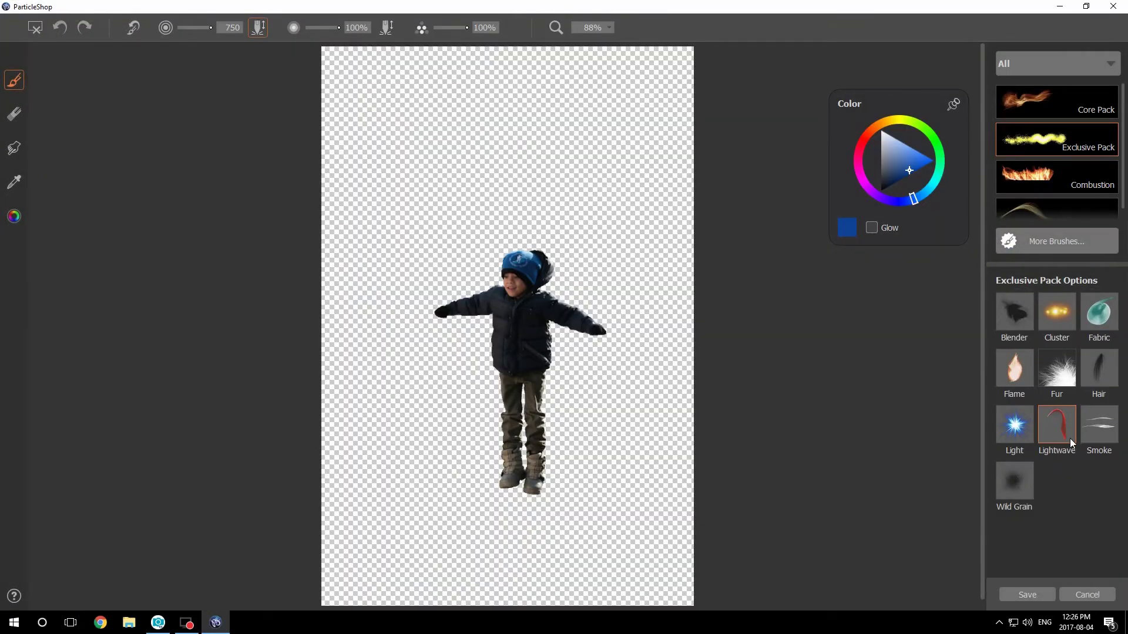
Try red Cluster strokes, plain and glowing, and a red Flame stroke, undoing each.
left_click(1057, 311)
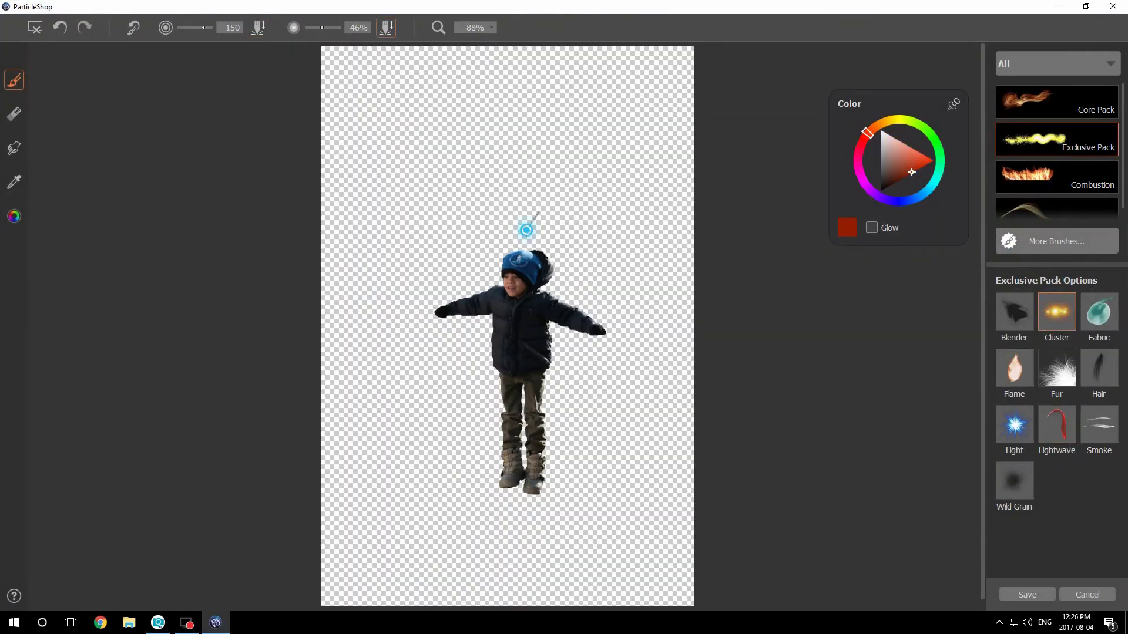
mouse_move(527, 230)
left_mouse_down()
mouse_move(513, 498)
mouse_move(472, 217)
mouse_move(499, 405)
left_mouse_up()
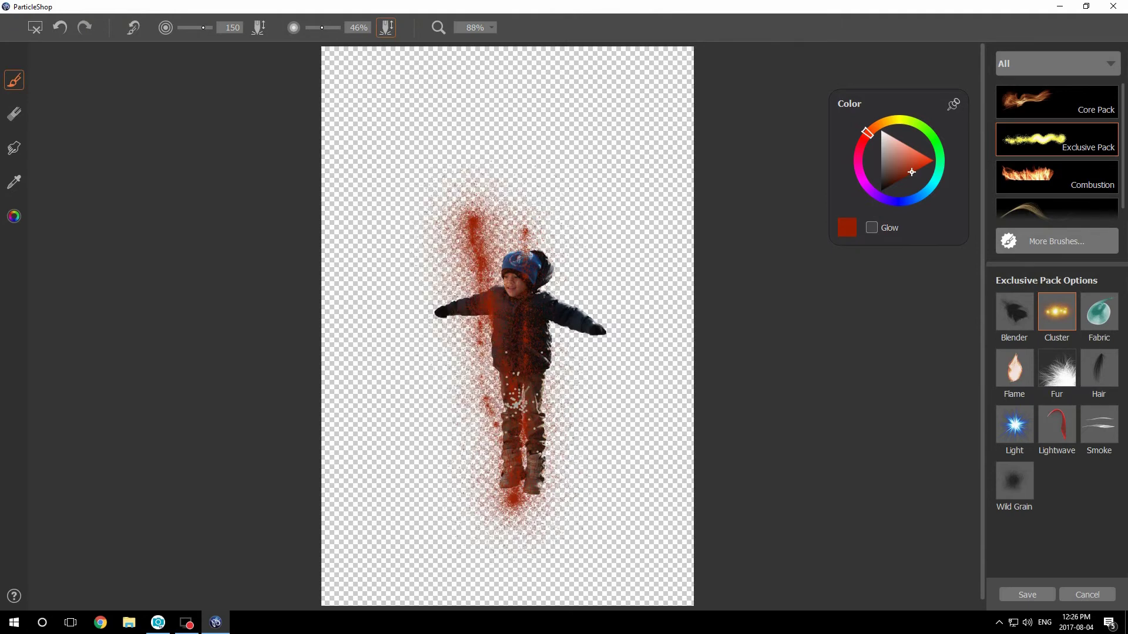
left_click(871, 227)
mouse_move(470, 176)
left_mouse_down()
mouse_move(507, 347)
mouse_move(467, 373)
mouse_move(521, 468)
left_mouse_up()
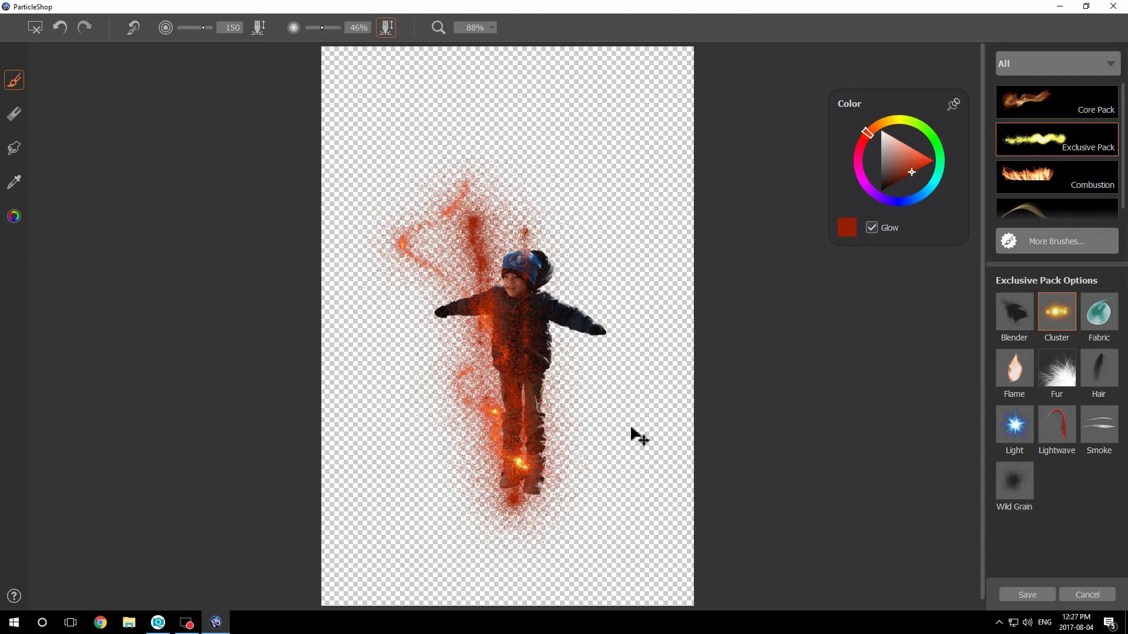
key("ctrl+z")
key("ctrl+z")
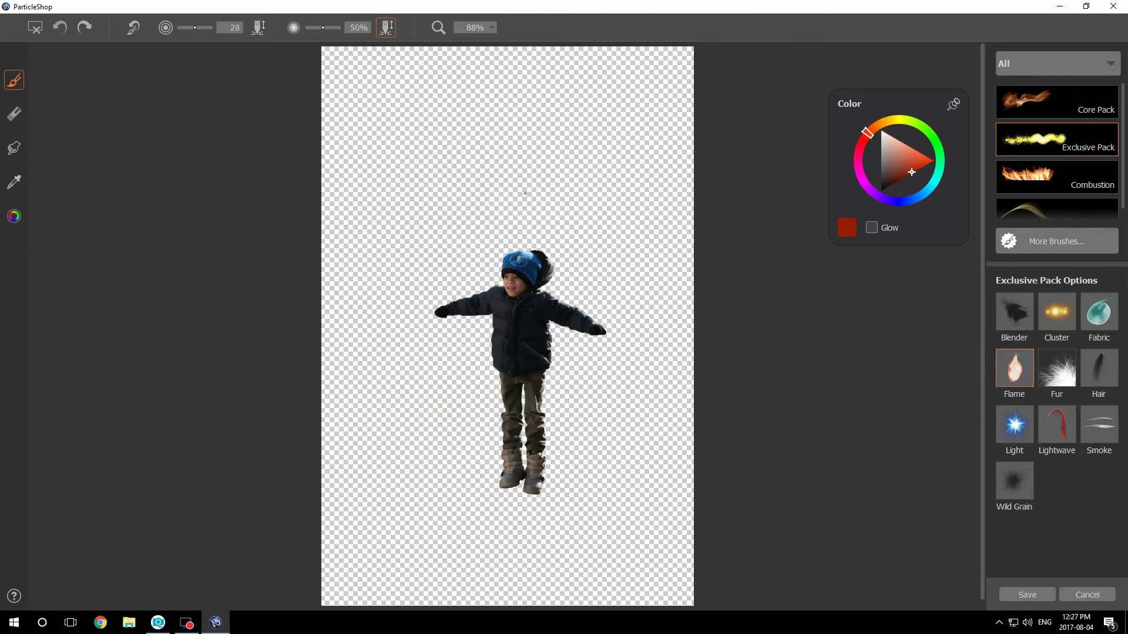
mouse_move(525, 193)
left_mouse_down()
mouse_move(553, 489)
mouse_move(513, 532)
mouse_move(478, 445)
mouse_move(474, 413)
mouse_move(516, 501)
mouse_move(582, 497)
left_mouse_up()
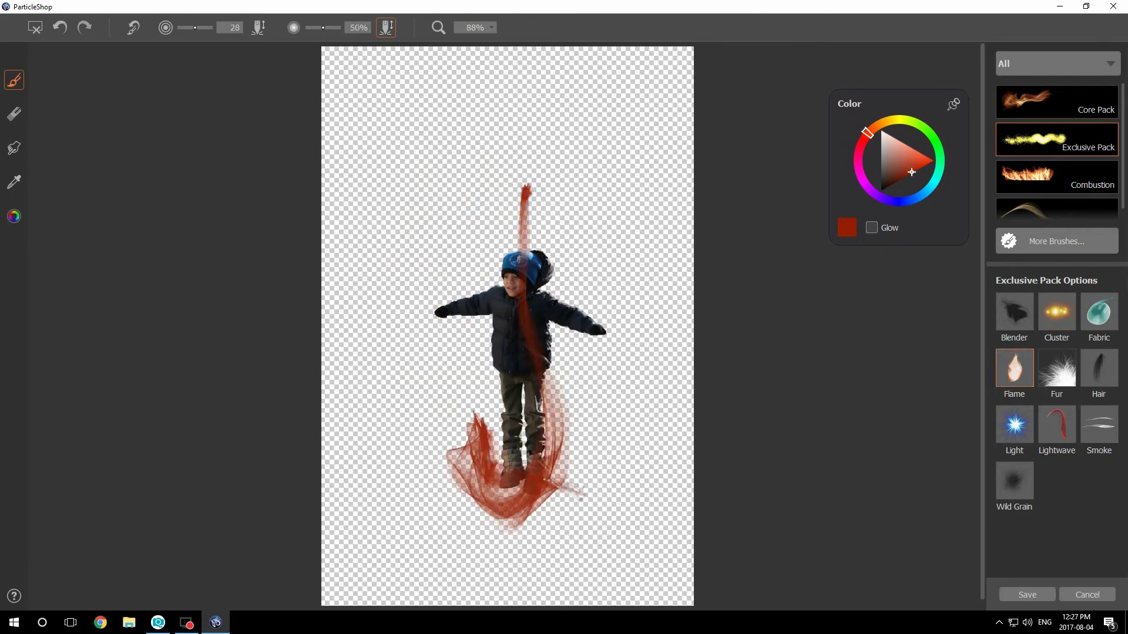
key("ctrl+z")
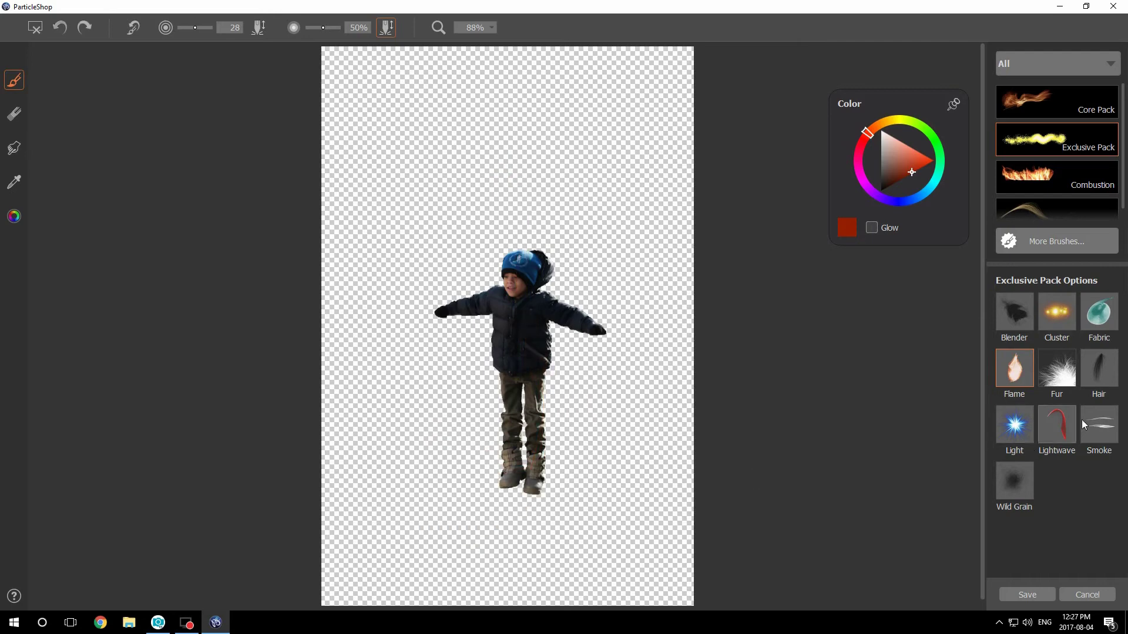
Try teal Fabric and Smoke brush strokes down the boy, undoing each one.
left_click(1084, 314)
mouse_move(534, 181)
left_mouse_down()
mouse_move(466, 506)
mouse_move(541, 541)
mouse_move(583, 506)
mouse_move(598, 454)
left_mouse_up()
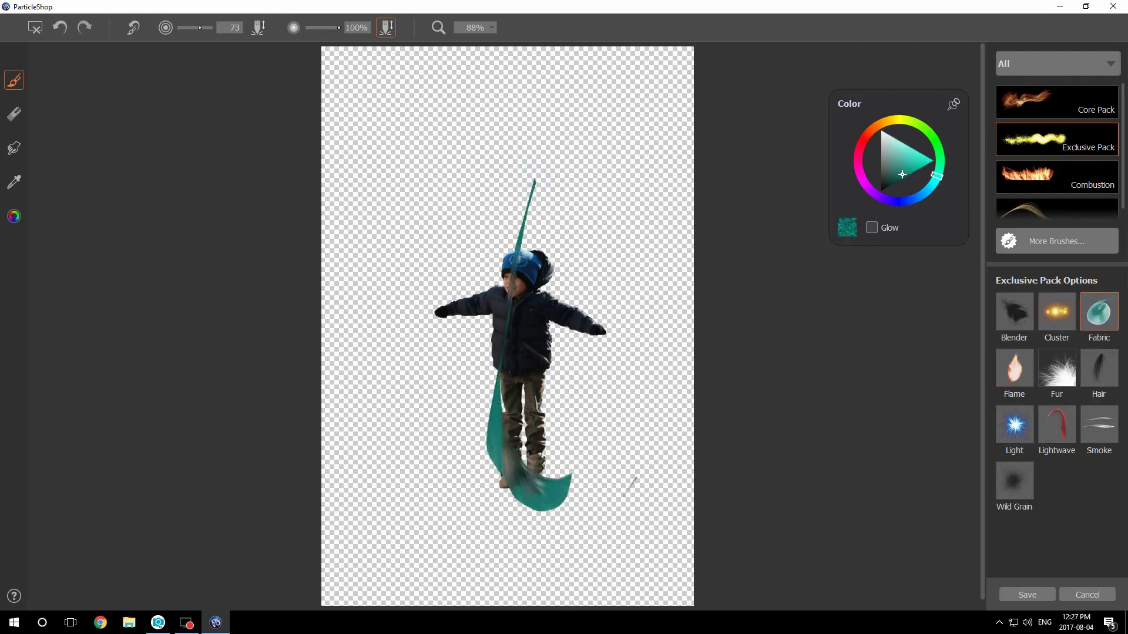
key("ctrl+z")
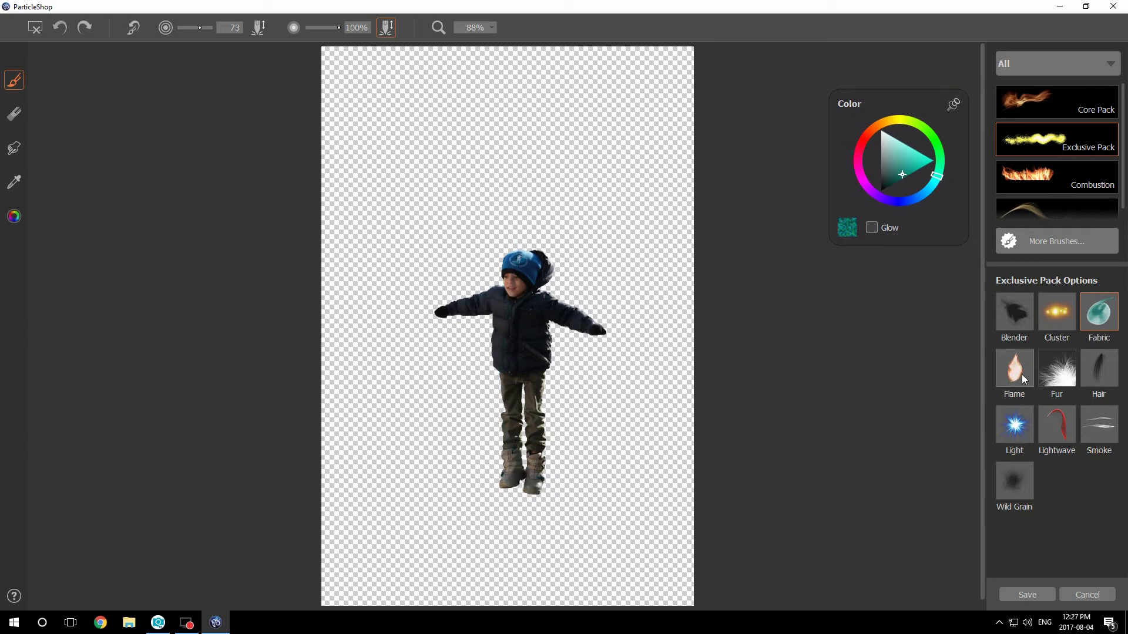
mouse_move(557, 195)
left_mouse_down()
mouse_move(608, 379)
mouse_move(473, 526)
mouse_move(512, 530)
left_mouse_up()
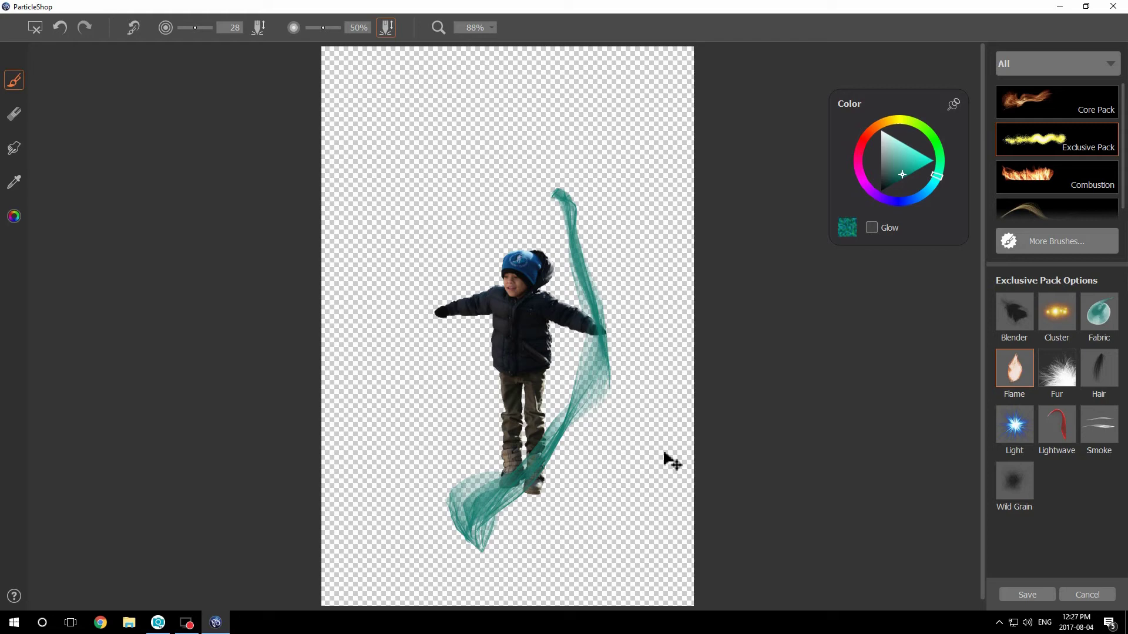
key("ctrl+z")
left_click(1088, 423)
mouse_move(483, 232)
left_mouse_down()
mouse_move(527, 457)
mouse_move(494, 548)
mouse_move(601, 479)
mouse_move(482, 499)
left_mouse_up()
key("ctrl+z")
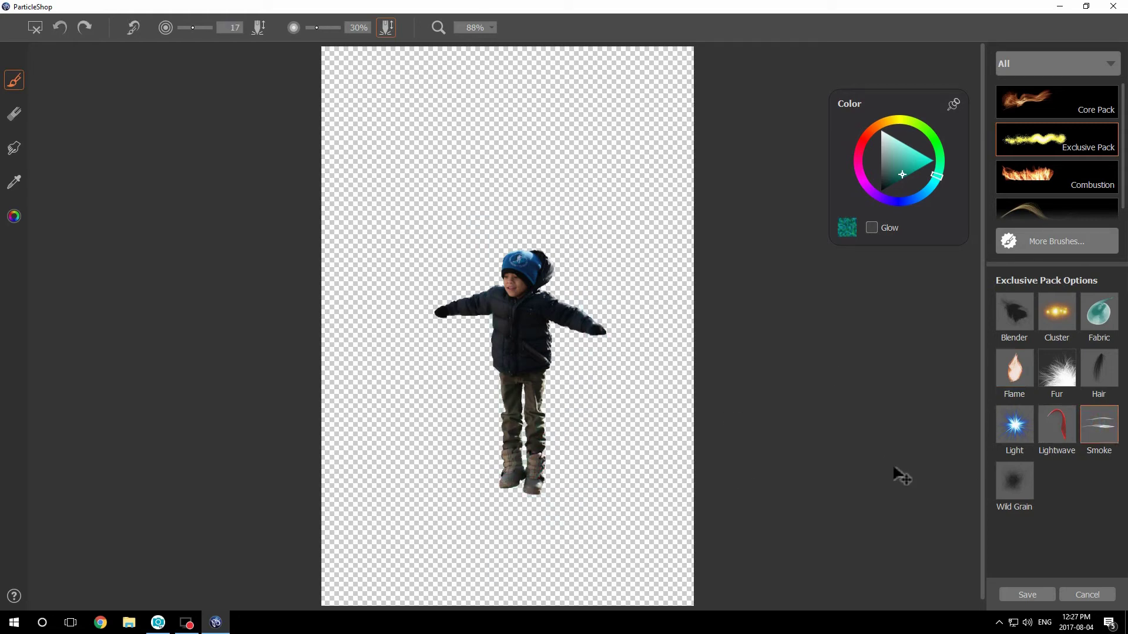
Paint a teal Wild Grain base around the boy's feet and save the brushstrokes.
left_click(1013, 485)
left_click_drag(499, 235, 564, 531)
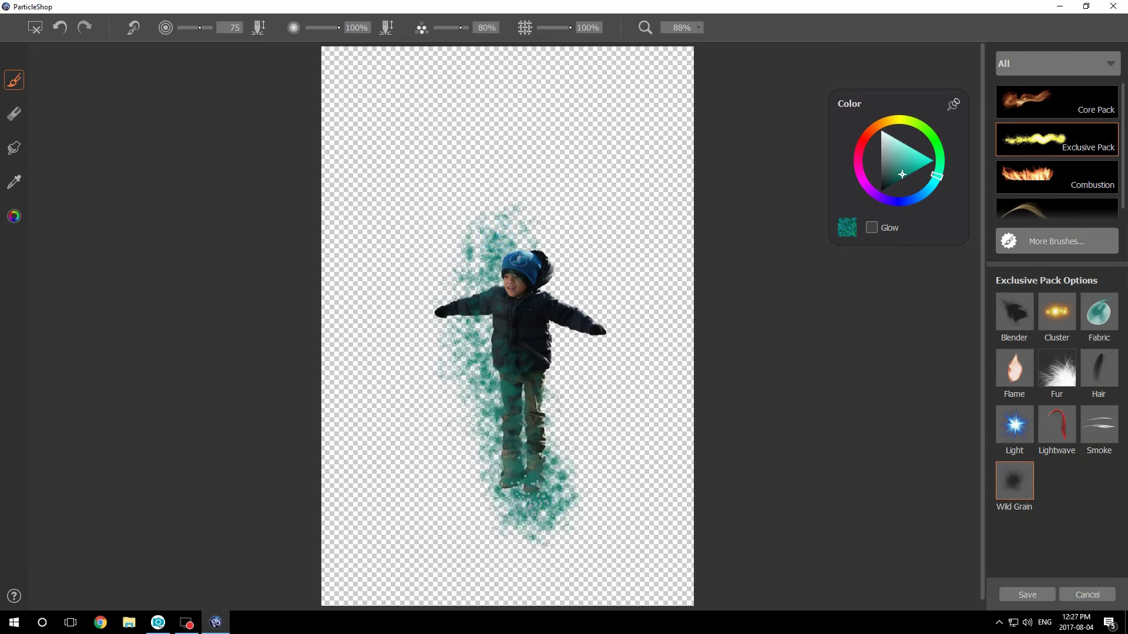
key("ctrl+z")
mouse_move(456, 481)
left_mouse_down()
mouse_move(611, 499)
mouse_move(447, 534)
mouse_move(587, 506)
mouse_move(435, 470)
mouse_move(470, 453)
mouse_move(587, 462)
left_mouse_up()
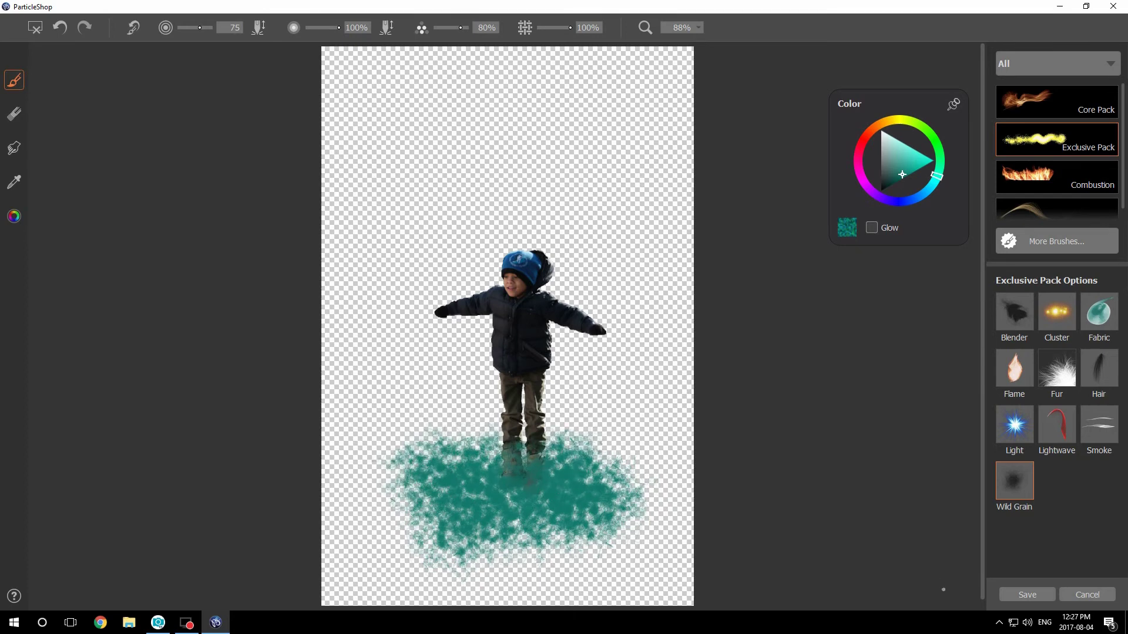
left_click(1014, 600)
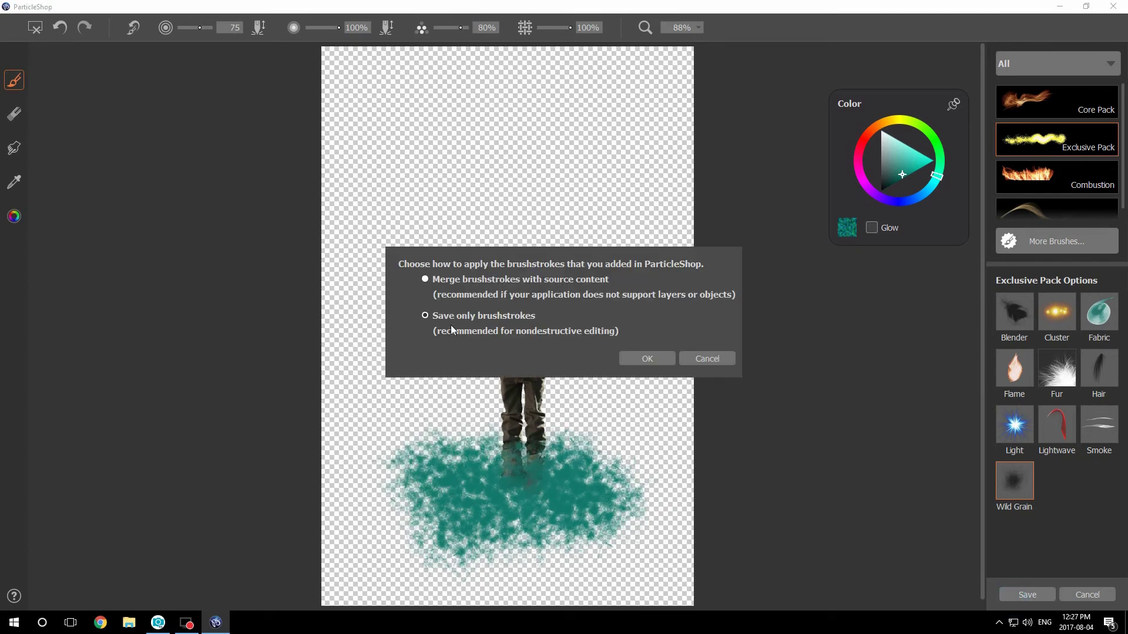
Confirm applying the brushstrokes and move the blue strokes layer below the boy cut-out.
left_click(638, 358)
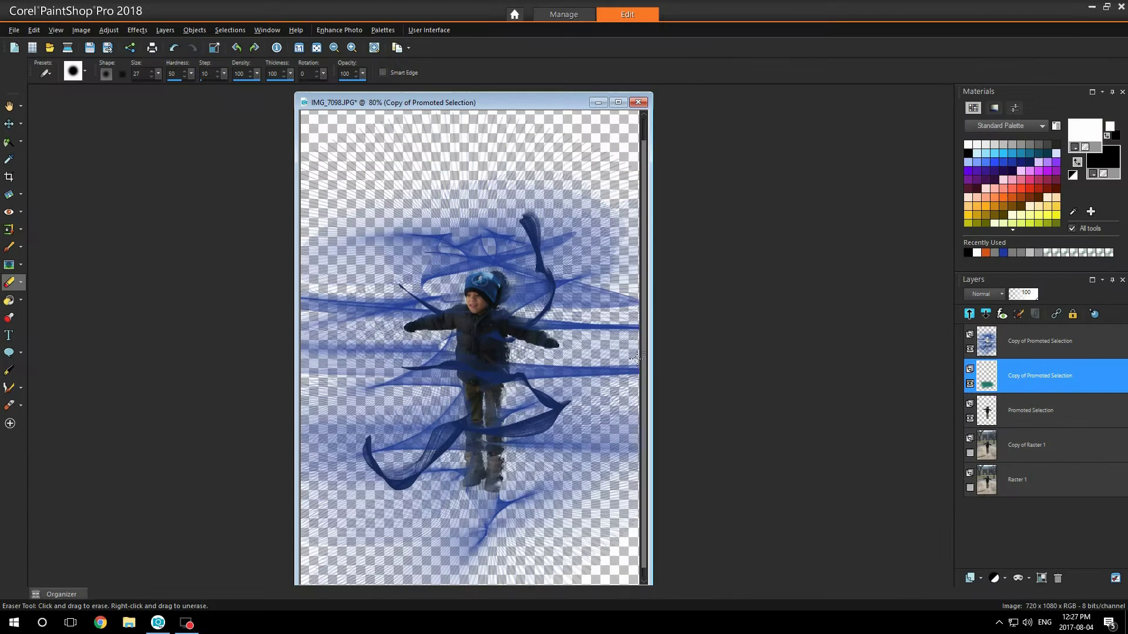
left_click(1065, 410)
right_click(1063, 410)
left_click(740, 406)
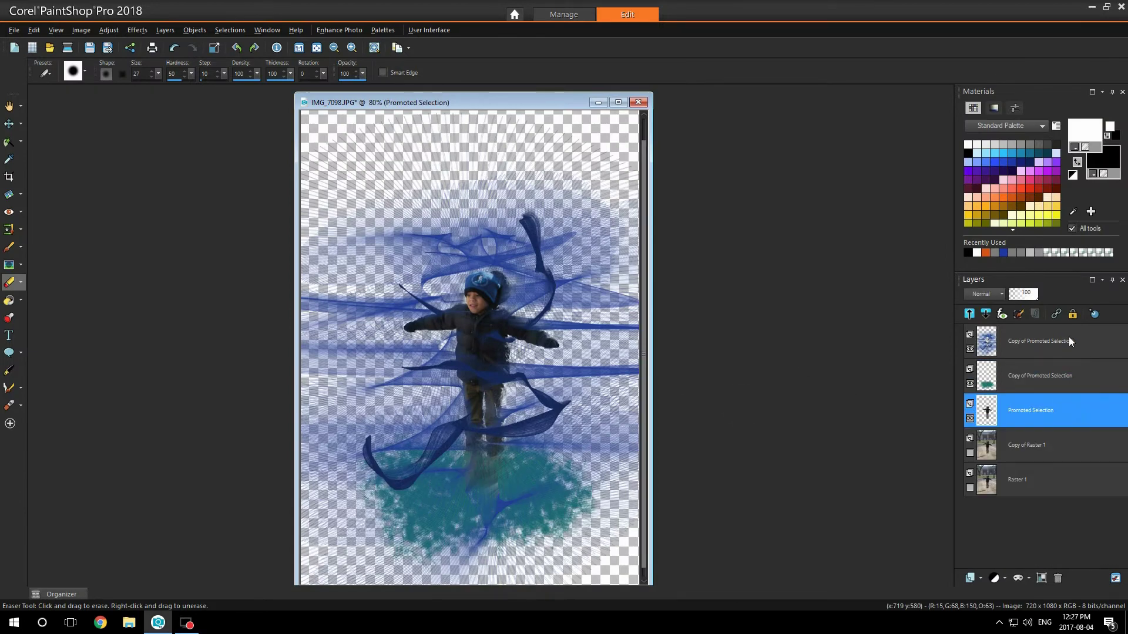
left_click_drag(1069, 341, 1038, 424)
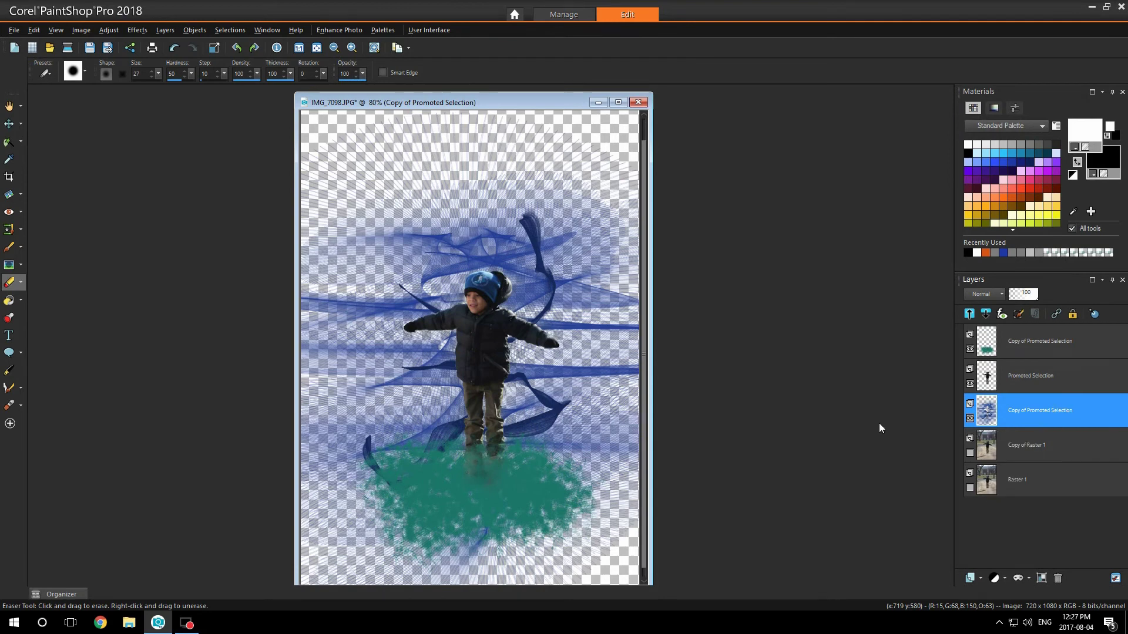
Erase blue and teal paint over the boots, then place the teal layer beneath Promoted Selection.
mouse_move(1050, 377)
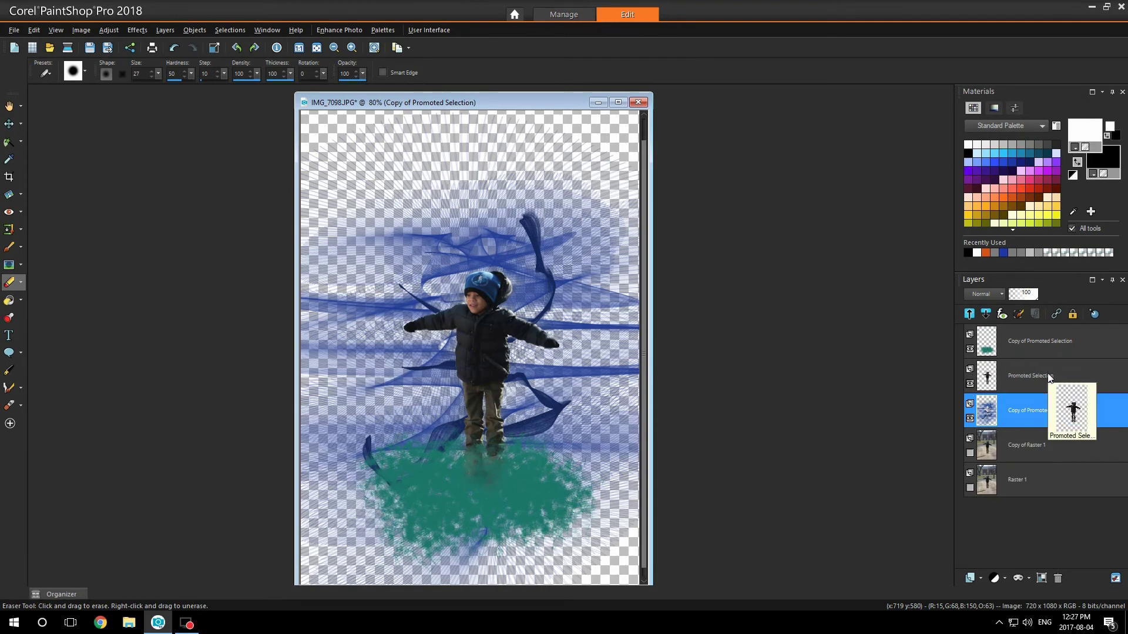
left_click(10, 284)
left_click_drag(470, 461, 494, 467)
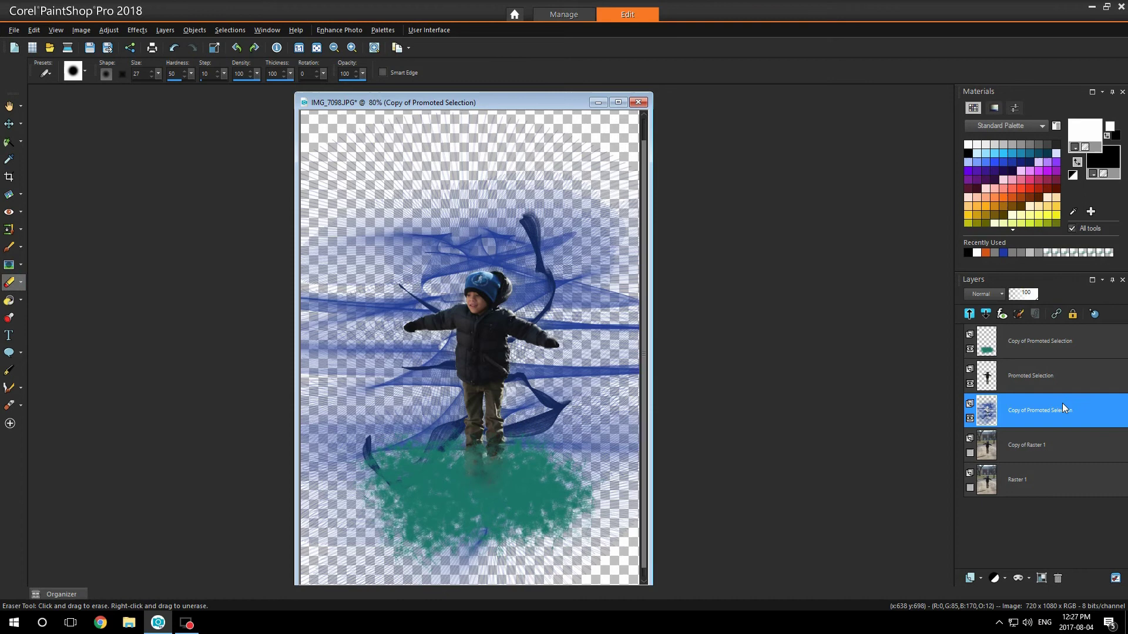
left_click(1033, 343)
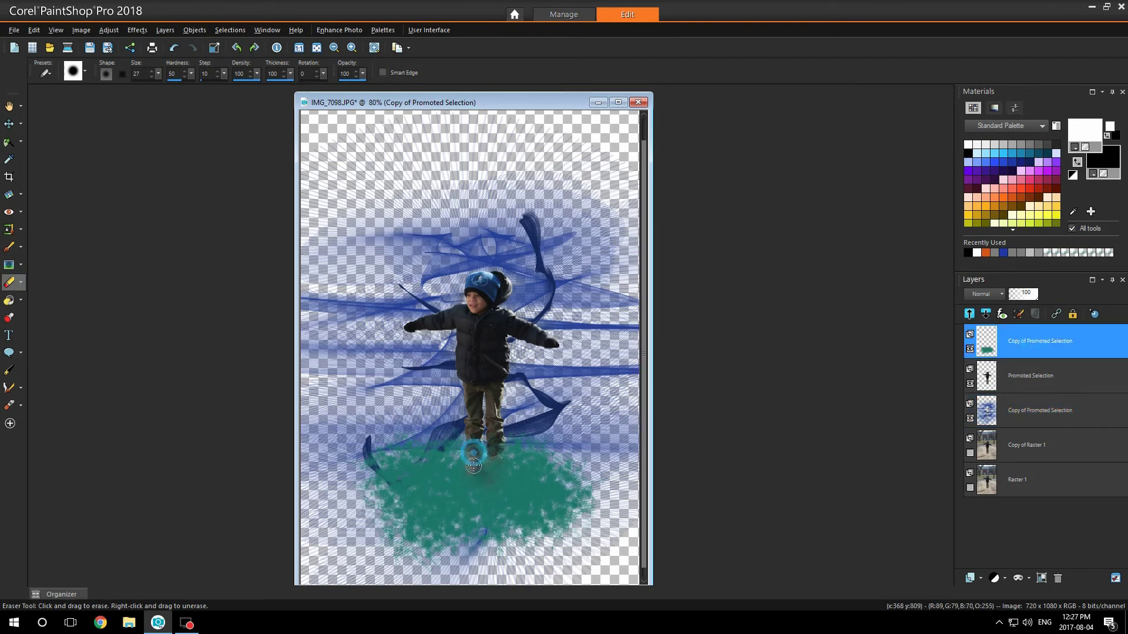
mouse_move(476, 455)
left_mouse_down()
mouse_move(480, 484)
mouse_move(497, 467)
left_mouse_up()
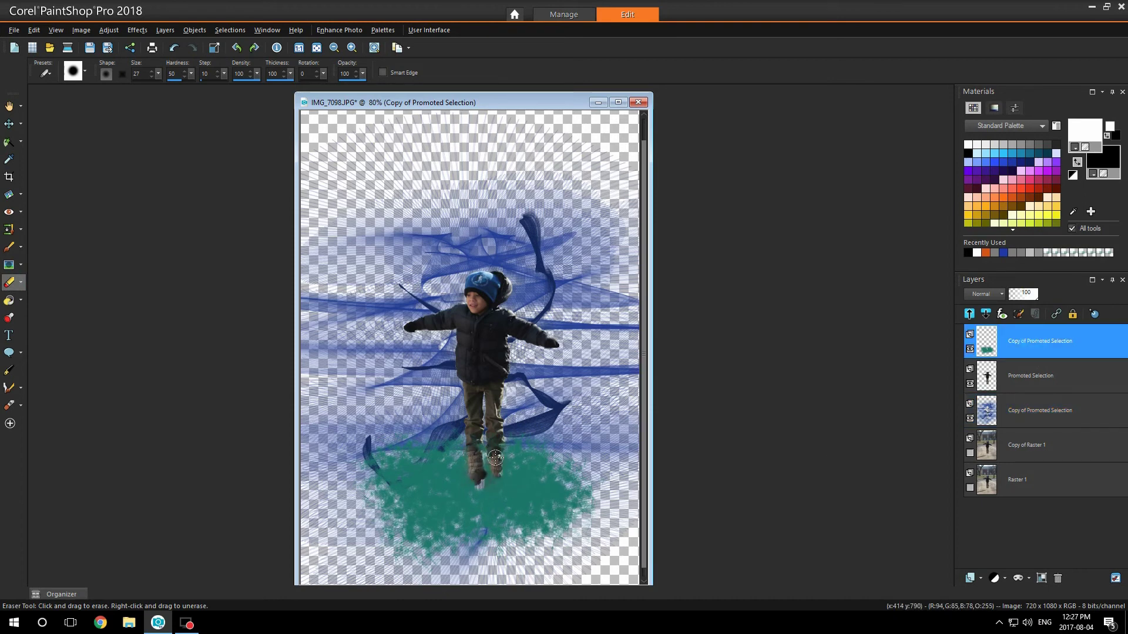
left_click_drag(1074, 352, 1073, 384)
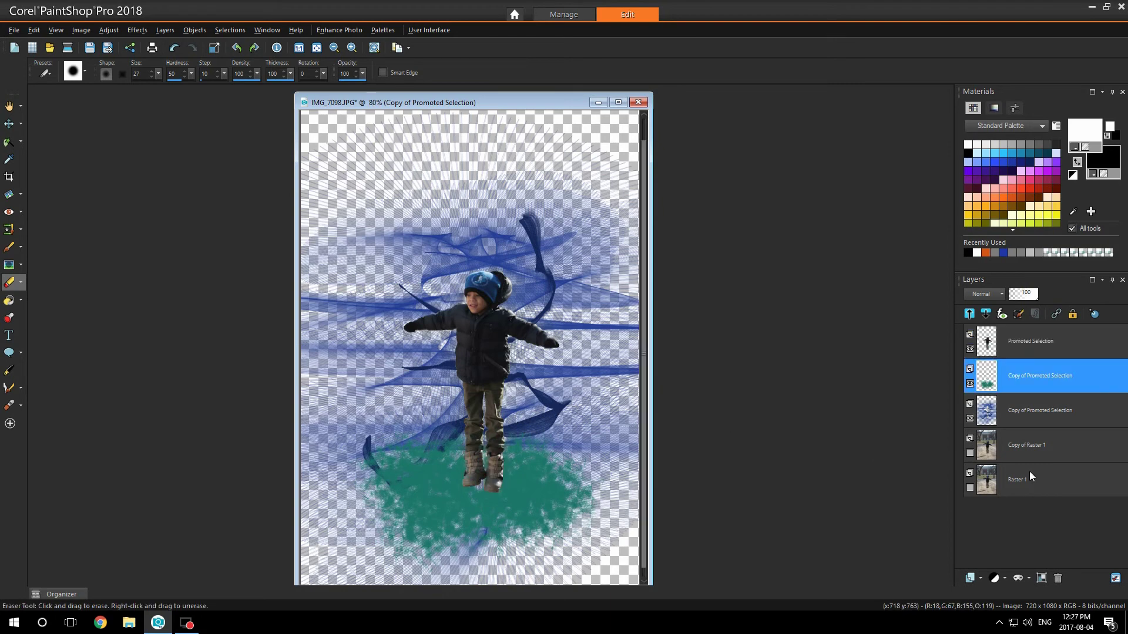
Make Copy of Raster 1 visible and apply a Gaussian Blur with radius 35.
left_click(1013, 447)
left_click(970, 453)
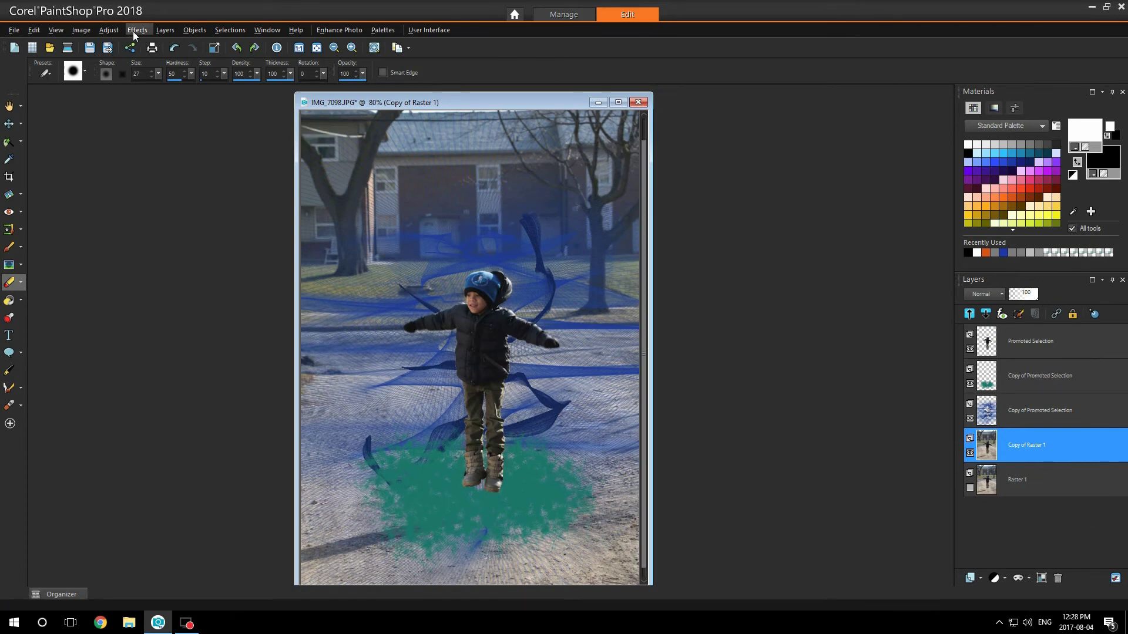
left_click(108, 30)
mouse_move(201, 231)
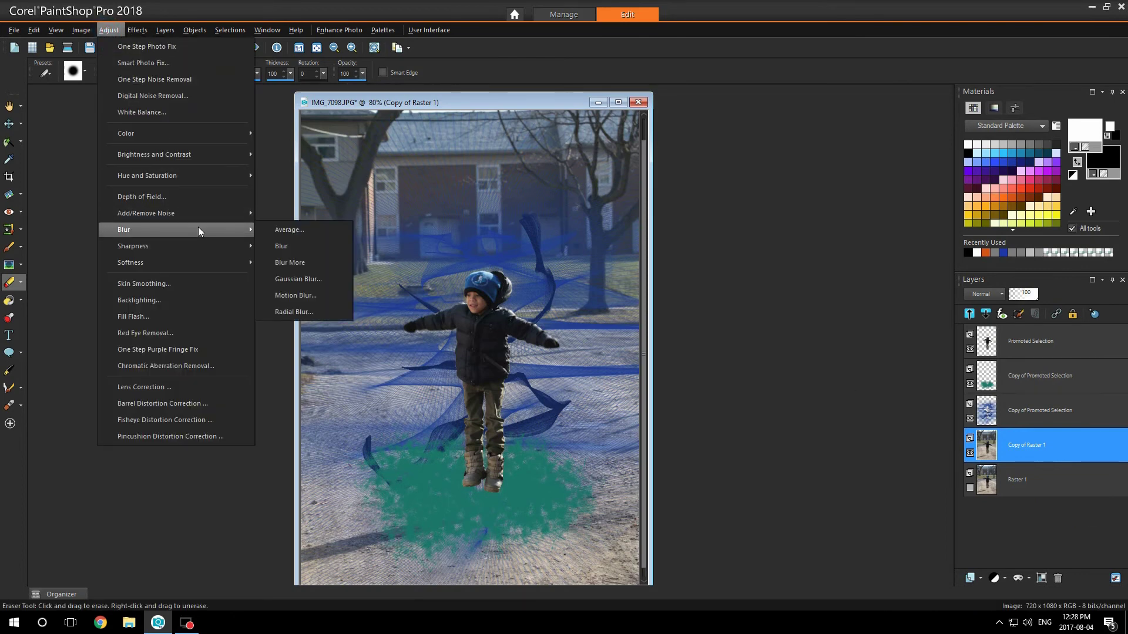
left_click(320, 280)
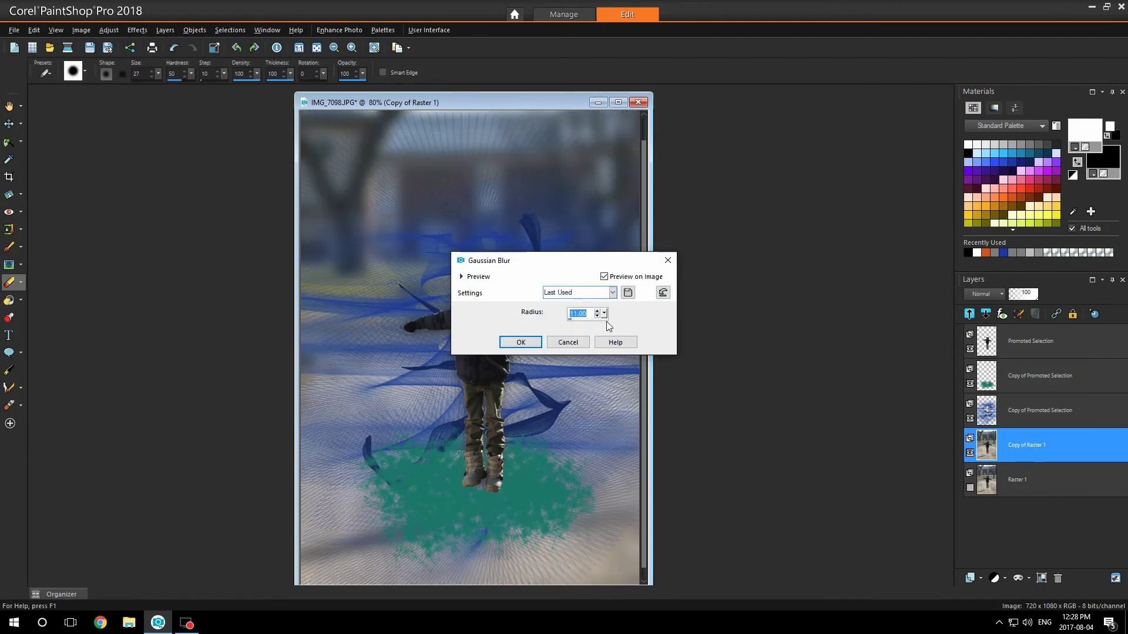
left_click_drag(605, 318, 611, 314)
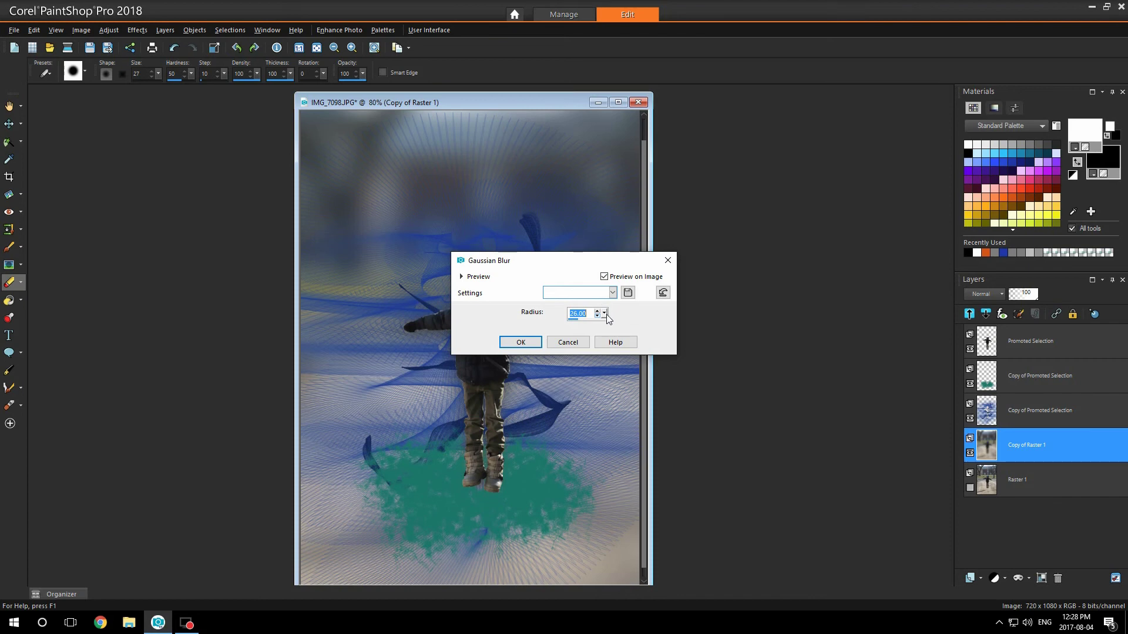
left_click_drag(605, 315, 611, 319)
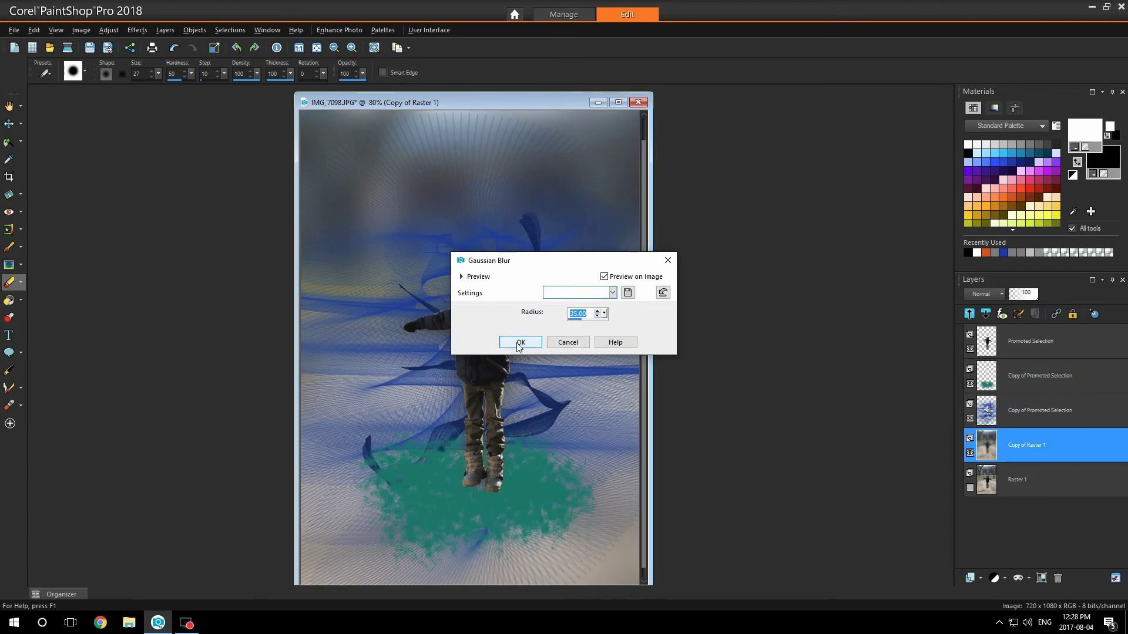
left_click(521, 343)
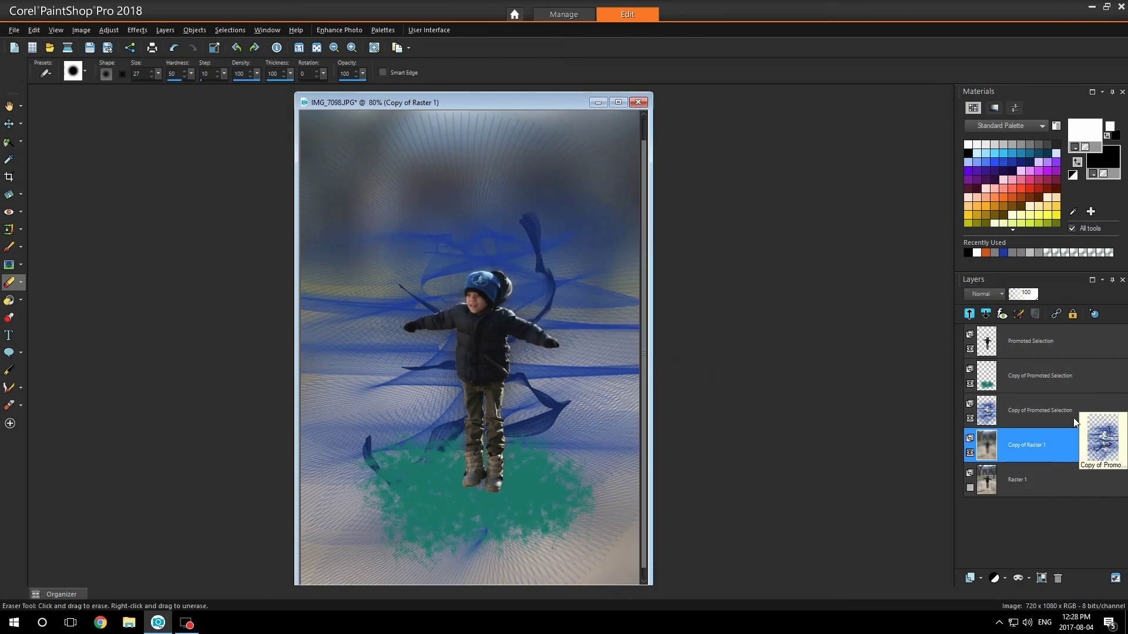
Lower the teal grain layer's opacity and add a new Raster 2 layer.
left_click(1040, 382)
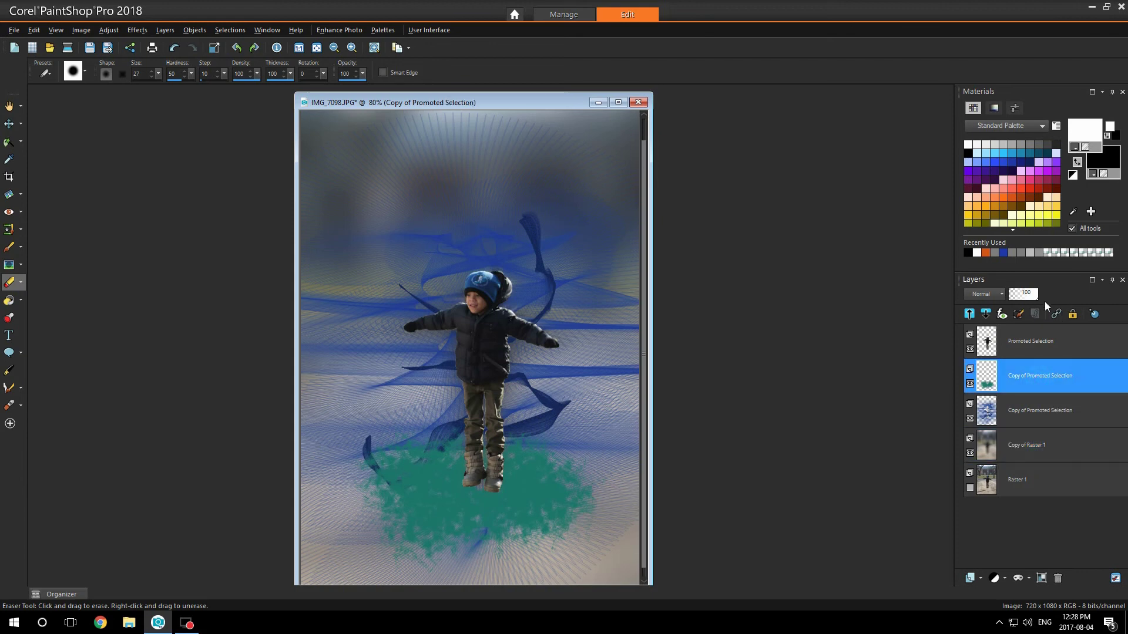
left_click_drag(1030, 297, 1015, 295)
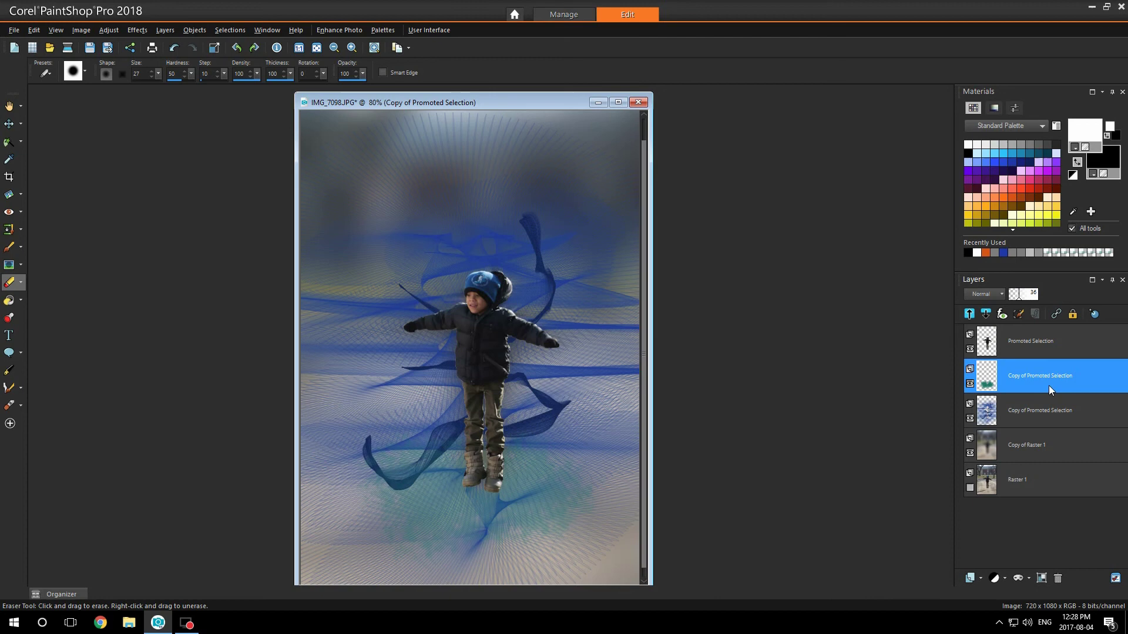
left_click(975, 577)
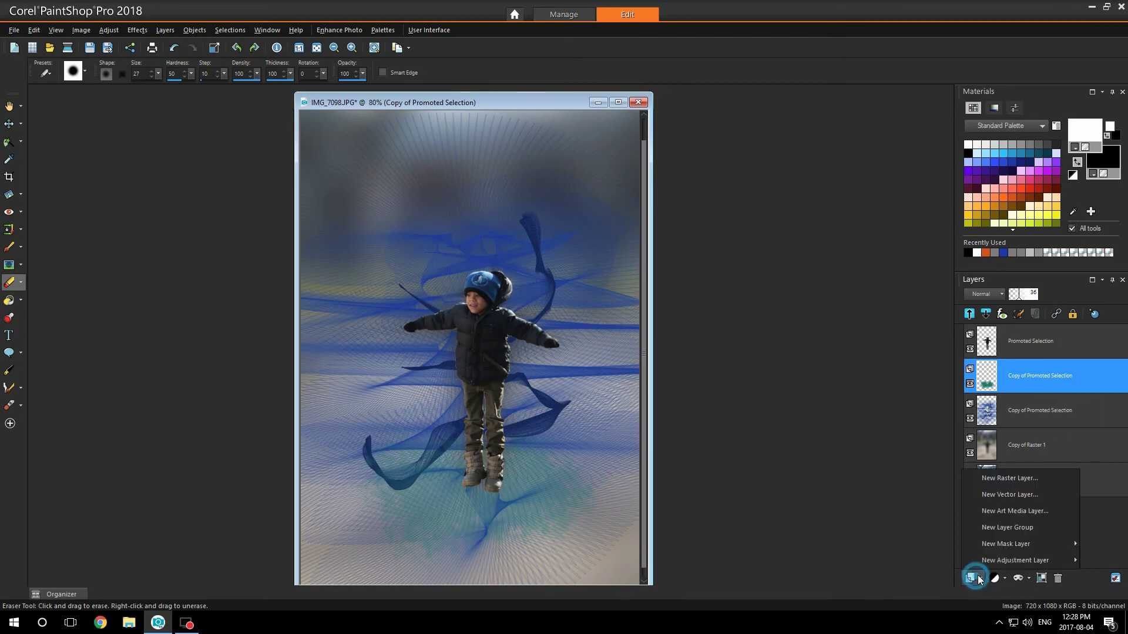
left_click(997, 475)
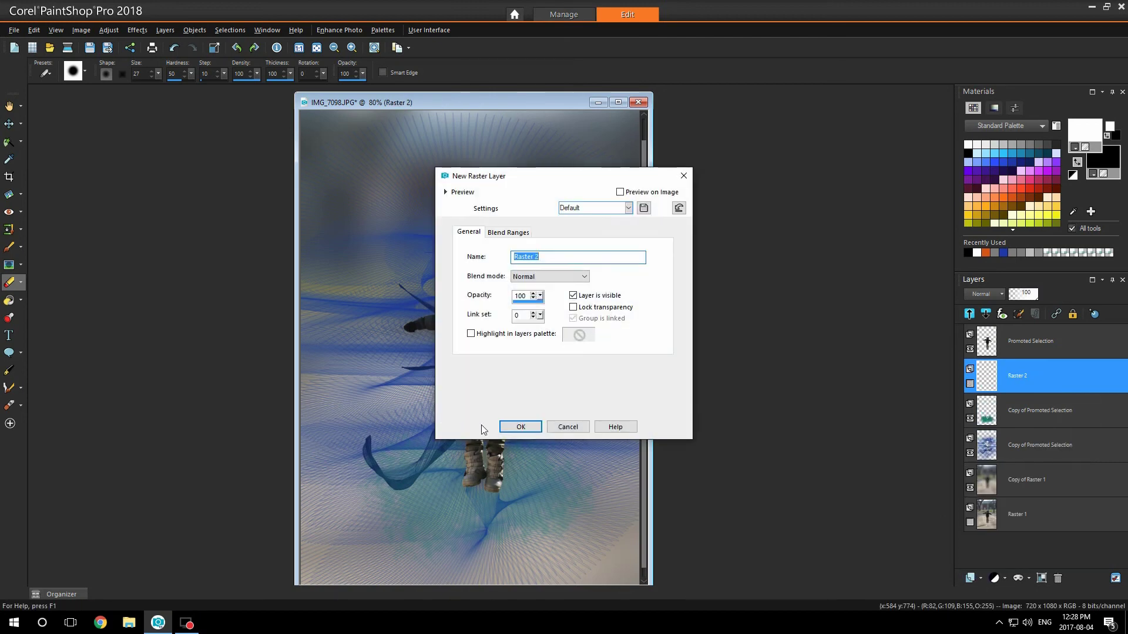
left_click(516, 427)
Paint a wide black band under the boy's feet with a size-56 brush.
left_click(1078, 162)
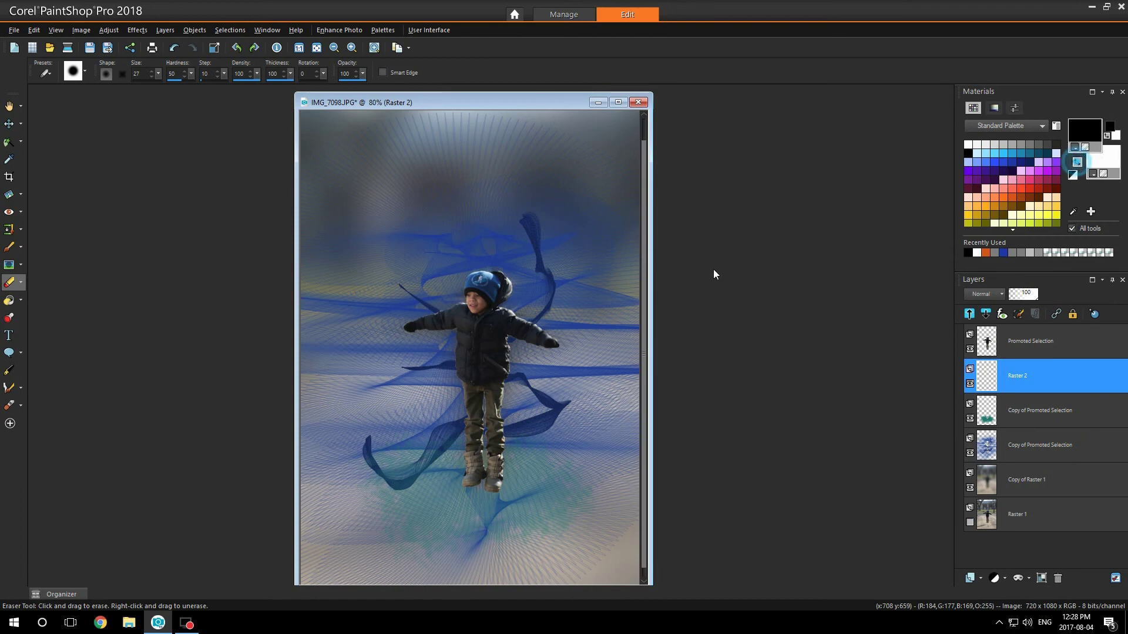
left_click(9, 249)
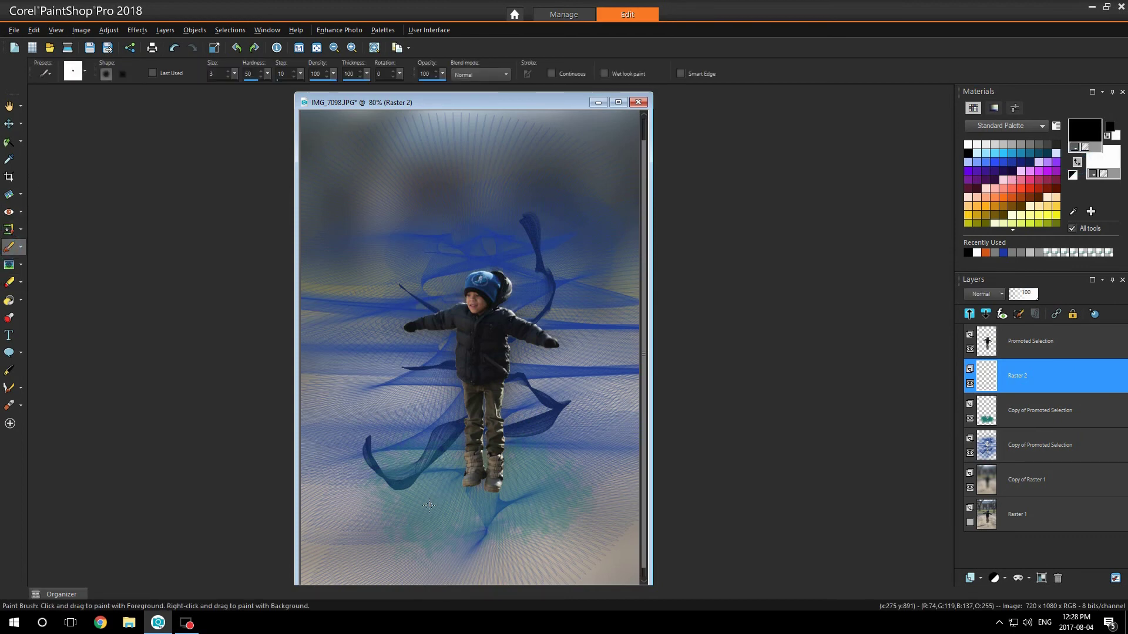
mouse_move(429, 500)
left_mouse_down()
mouse_move(392, 505)
mouse_move(443, 510)
mouse_move(405, 516)
left_mouse_up()
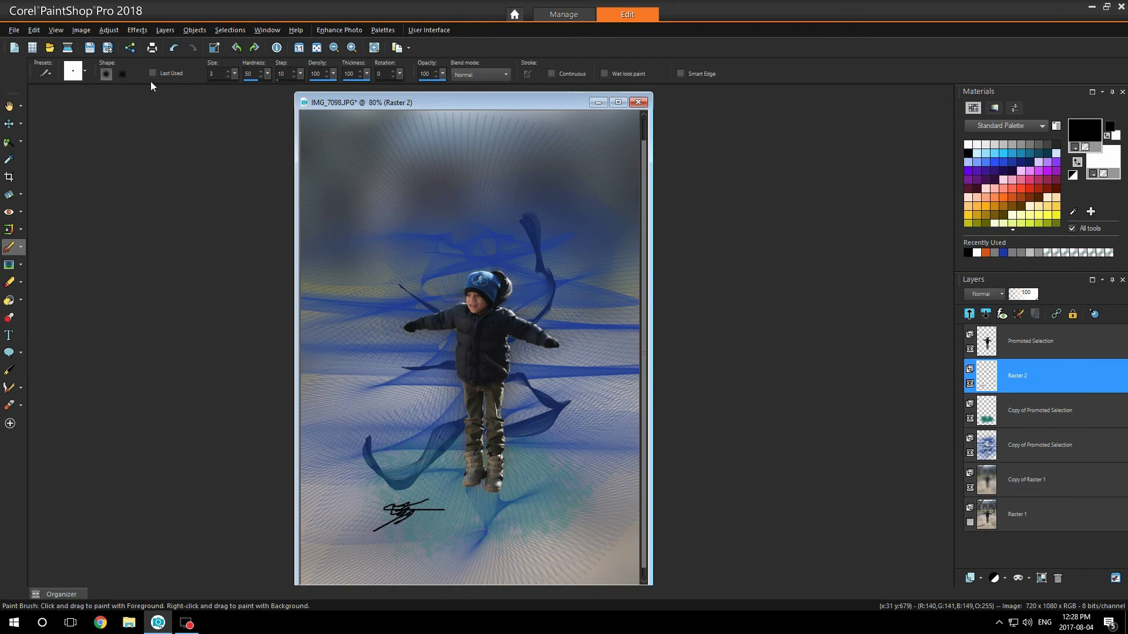
left_click_drag(234, 73, 276, 90)
mouse_move(409, 510)
left_mouse_down()
mouse_move(388, 517)
mouse_move(541, 504)
mouse_move(553, 520)
mouse_move(420, 516)
mouse_move(516, 509)
left_mouse_up()
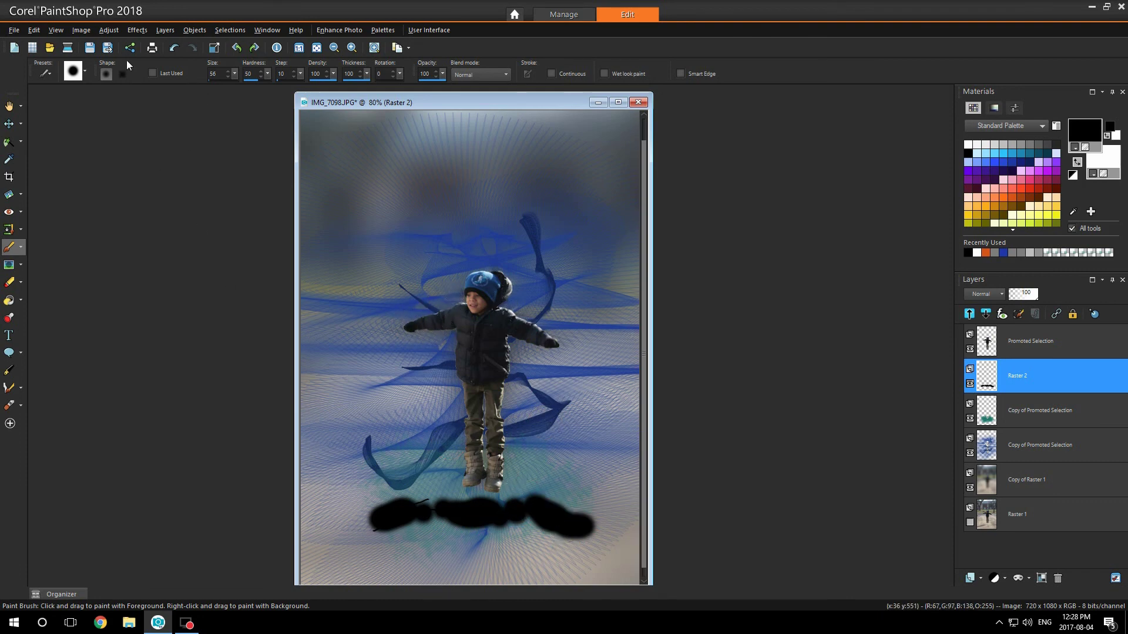
Apply a radius-29 Gaussian Blur to the black band on Raster 2.
left_click(108, 30)
mouse_move(152, 229)
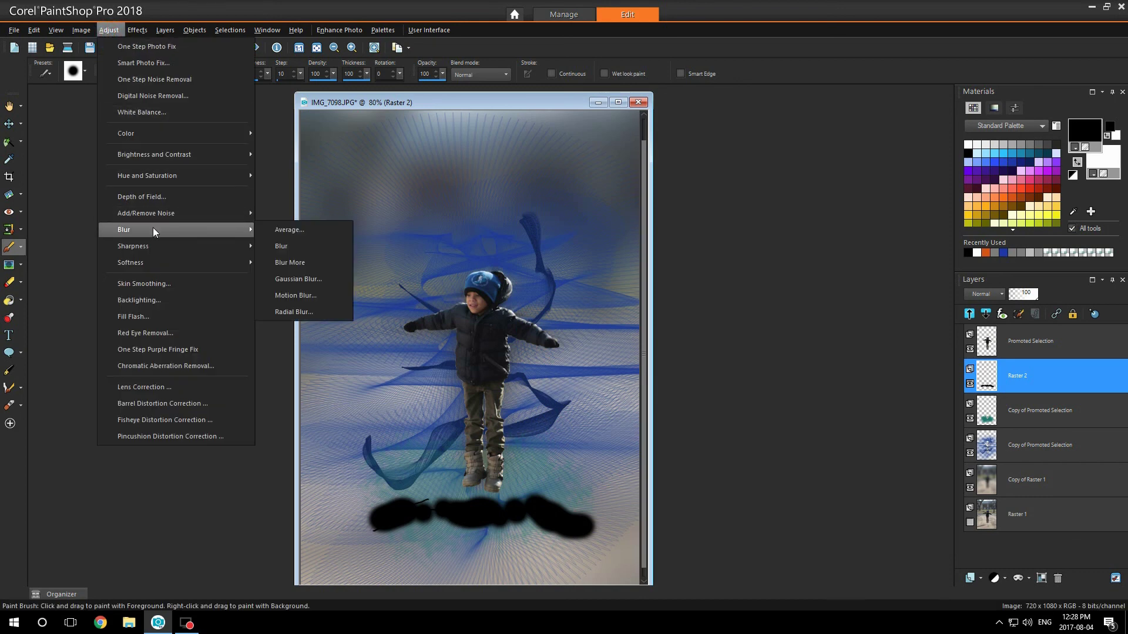
left_click(326, 277)
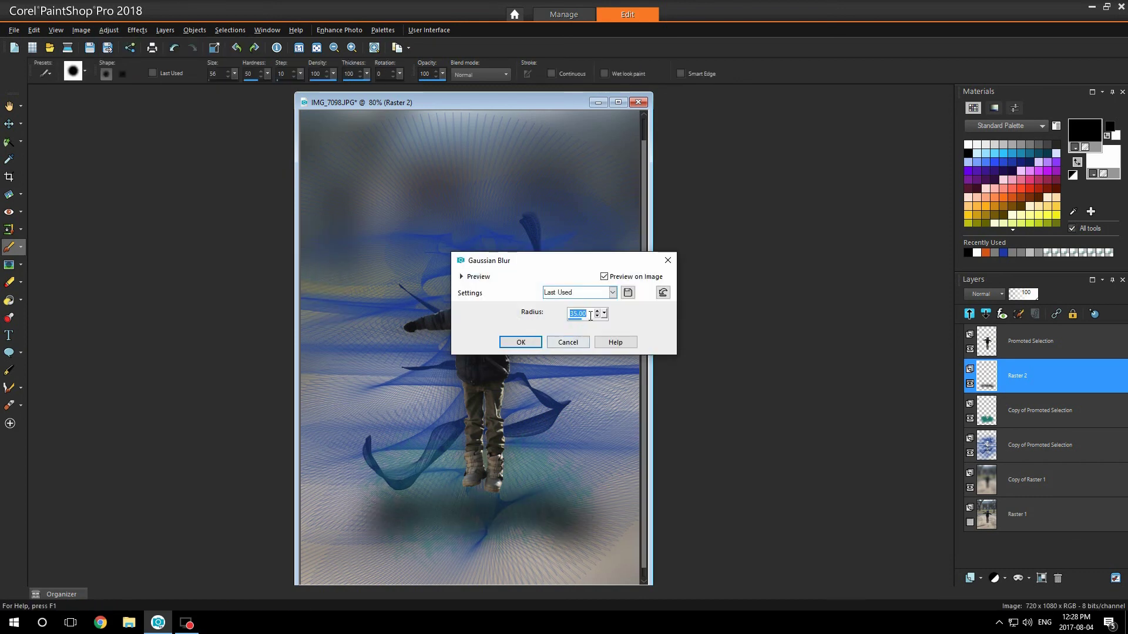
left_click_drag(604, 314, 597, 319)
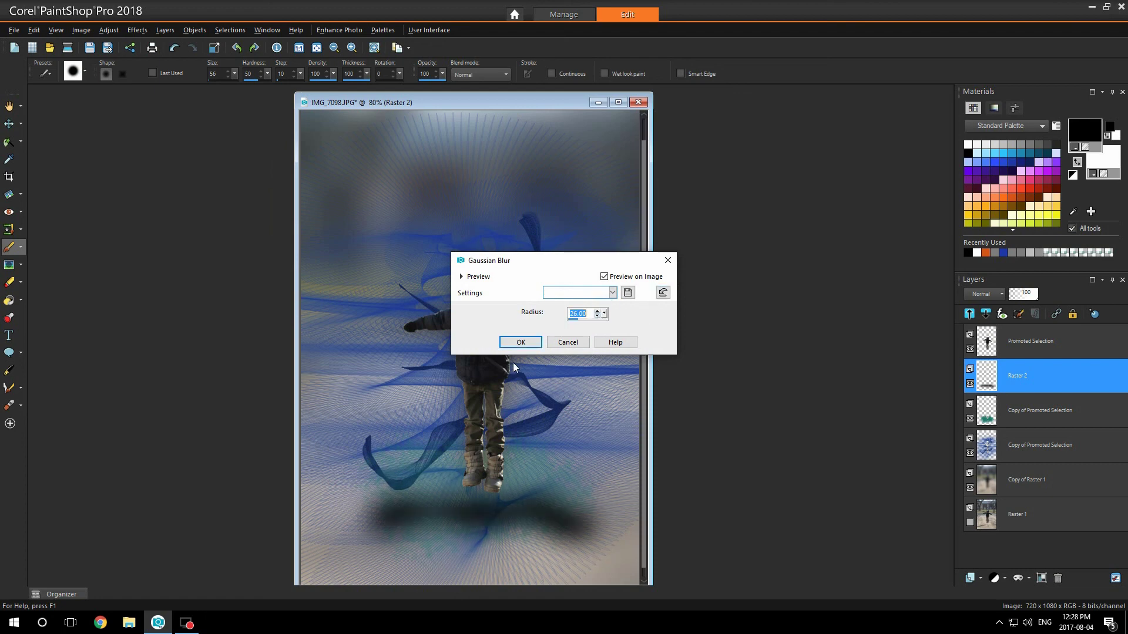
left_click(517, 344)
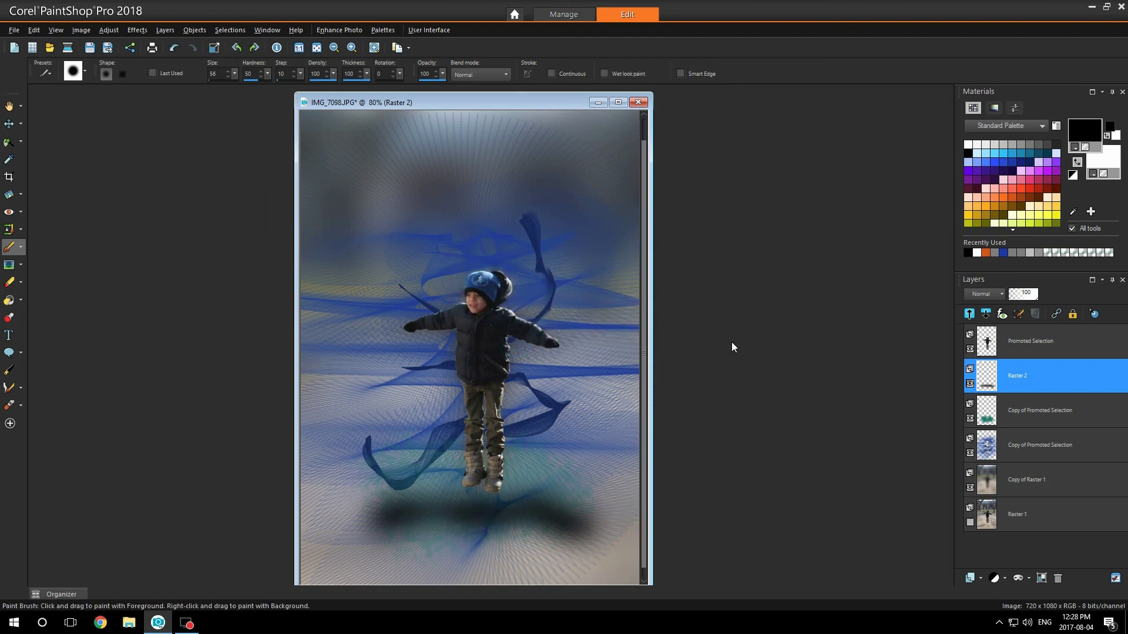